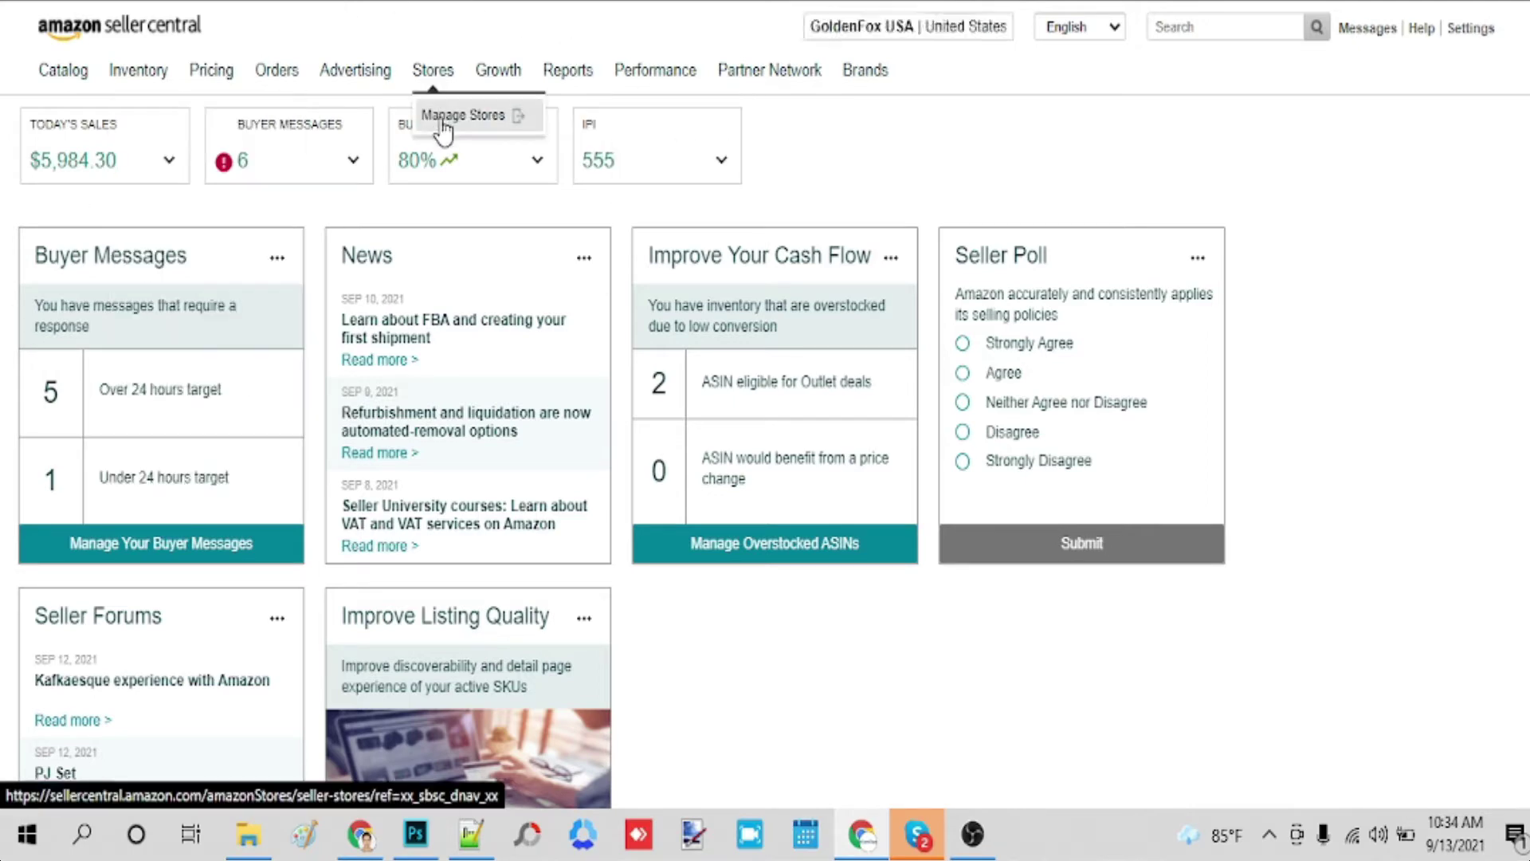
Open Stores > Manage Stores to reach the brand store's Store Settings page
left_click(438, 117)
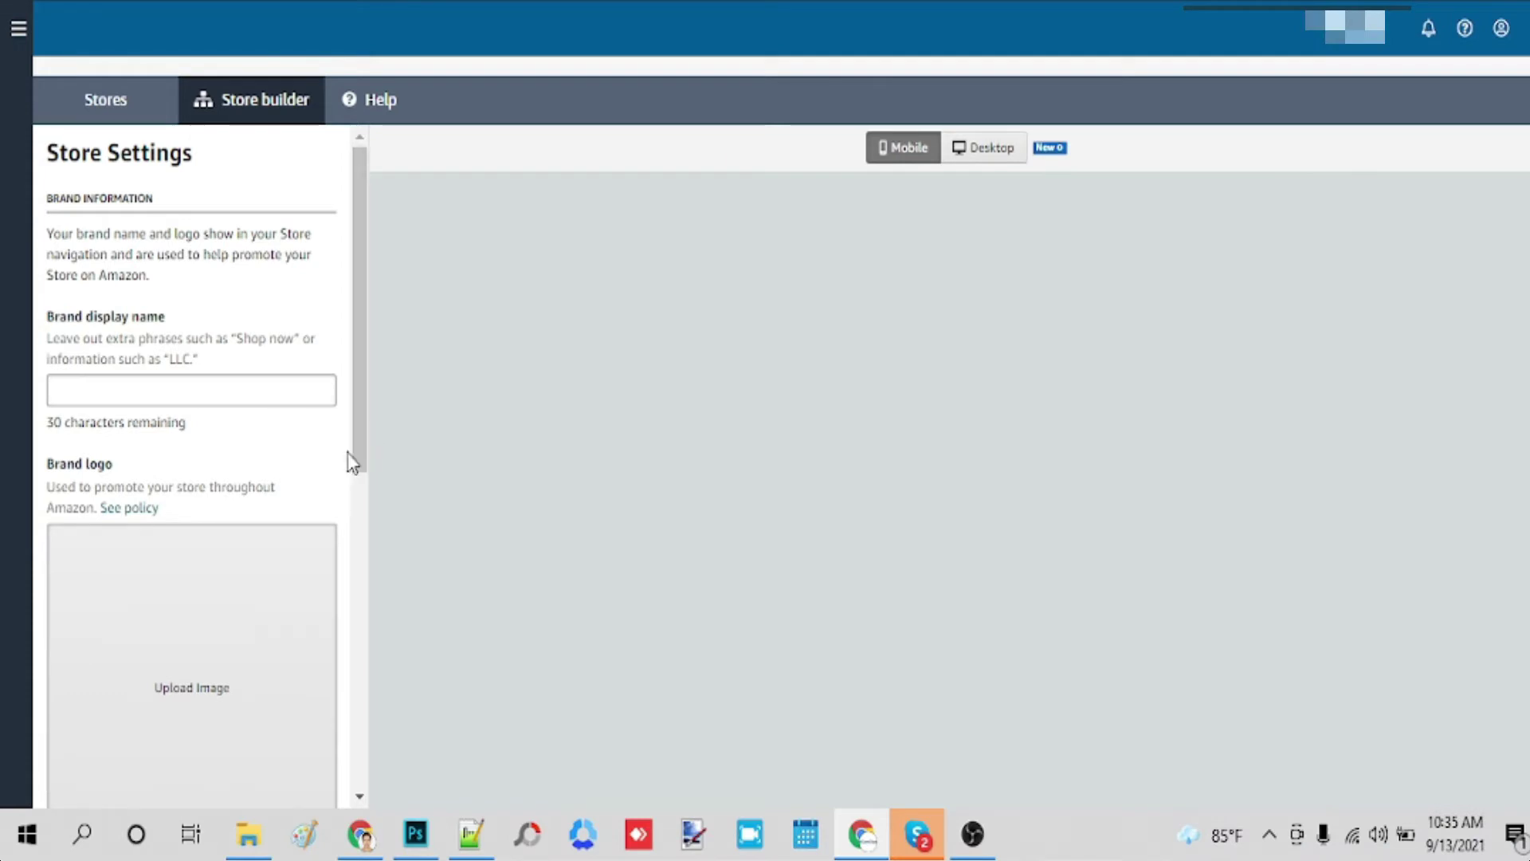
Enter 'King Rocks' as brand display name, upload the logo file, and continue
left_click(295, 384)
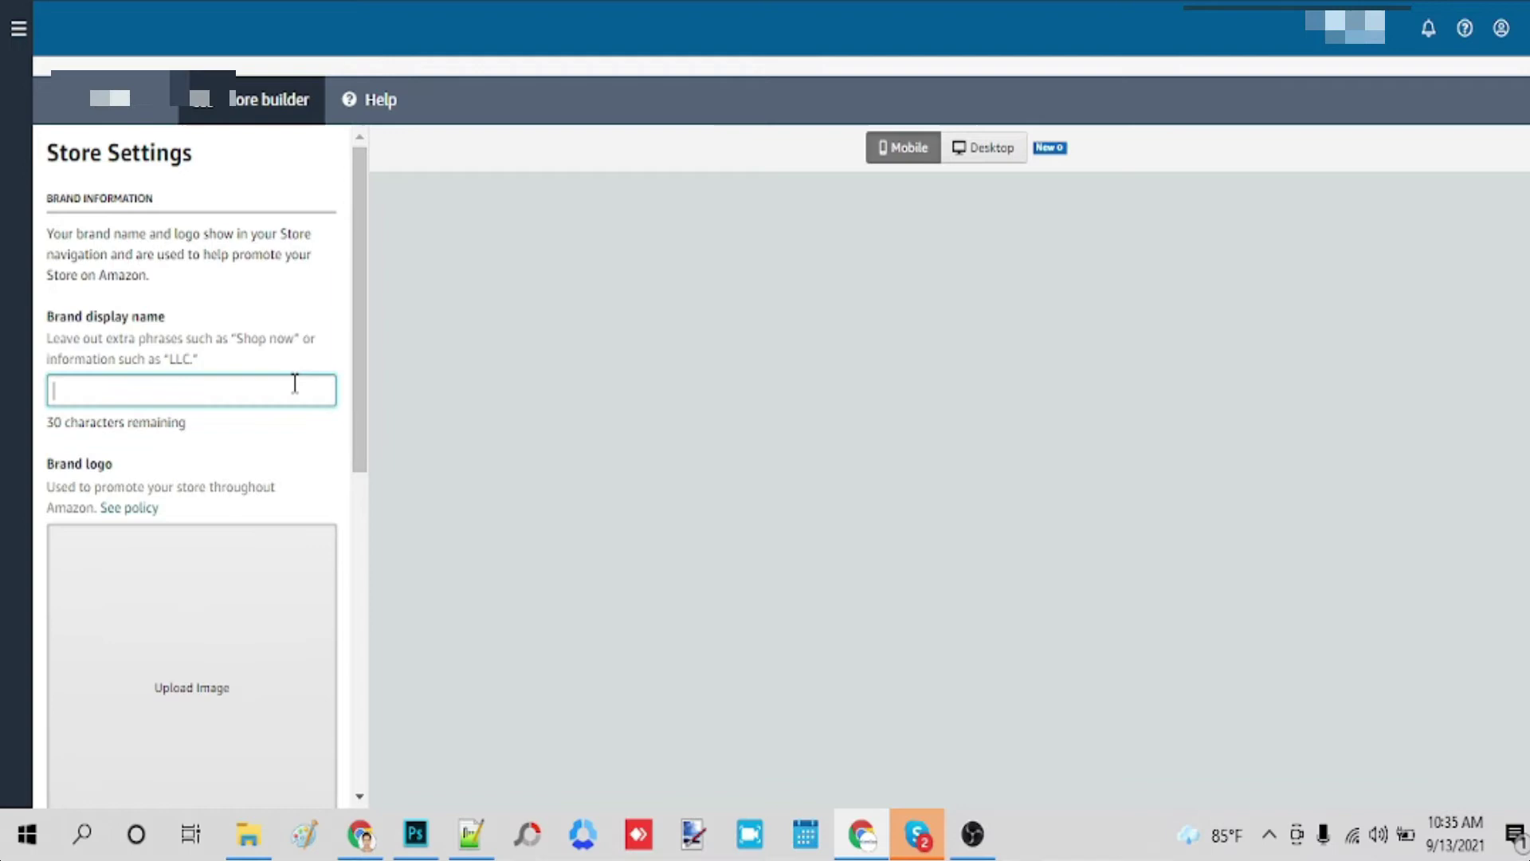
type("King")
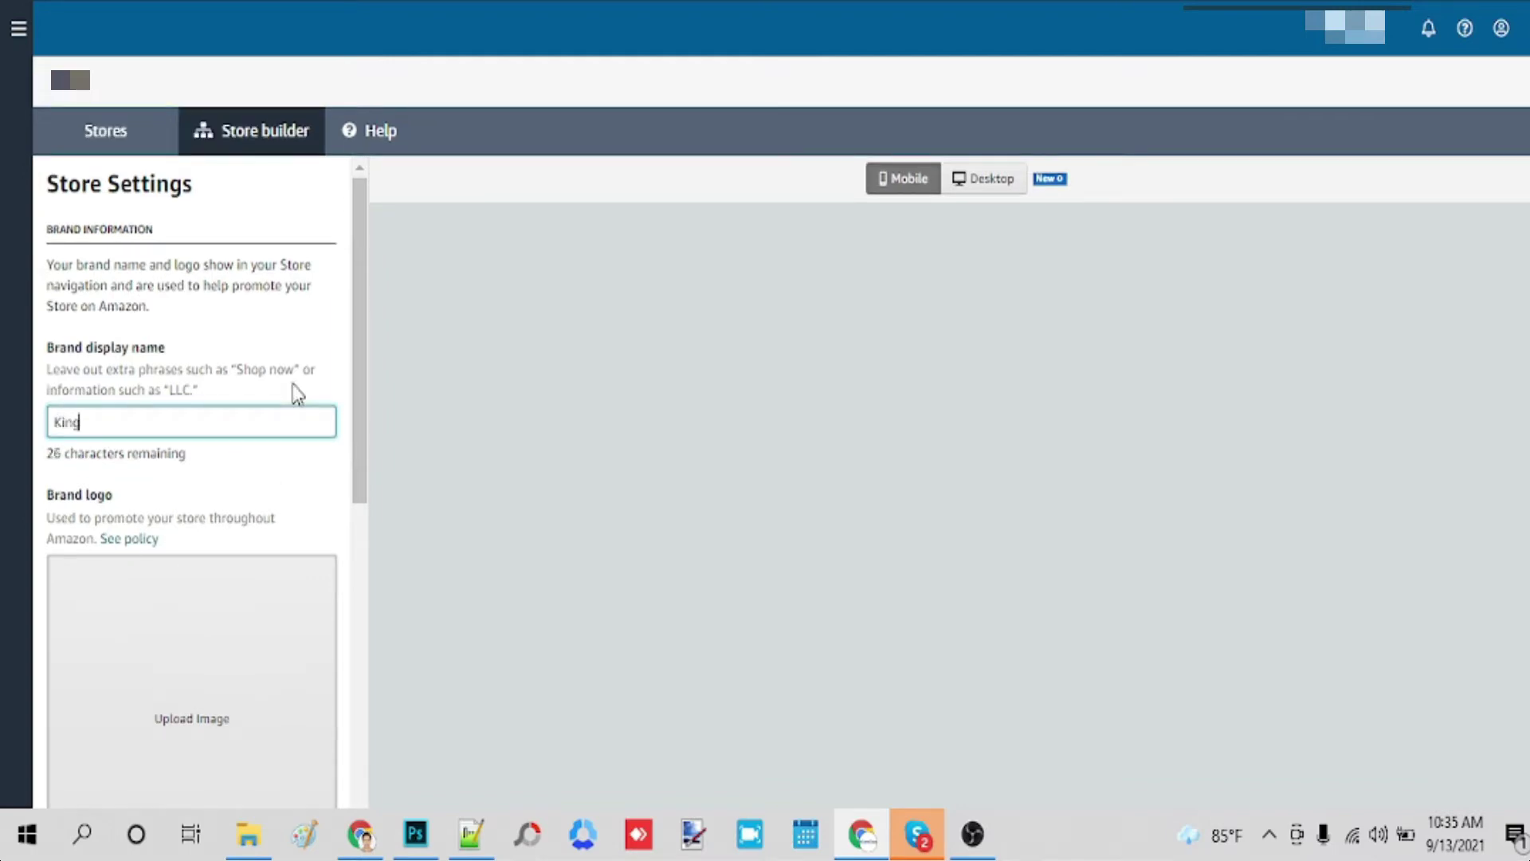
type(" Rocks")
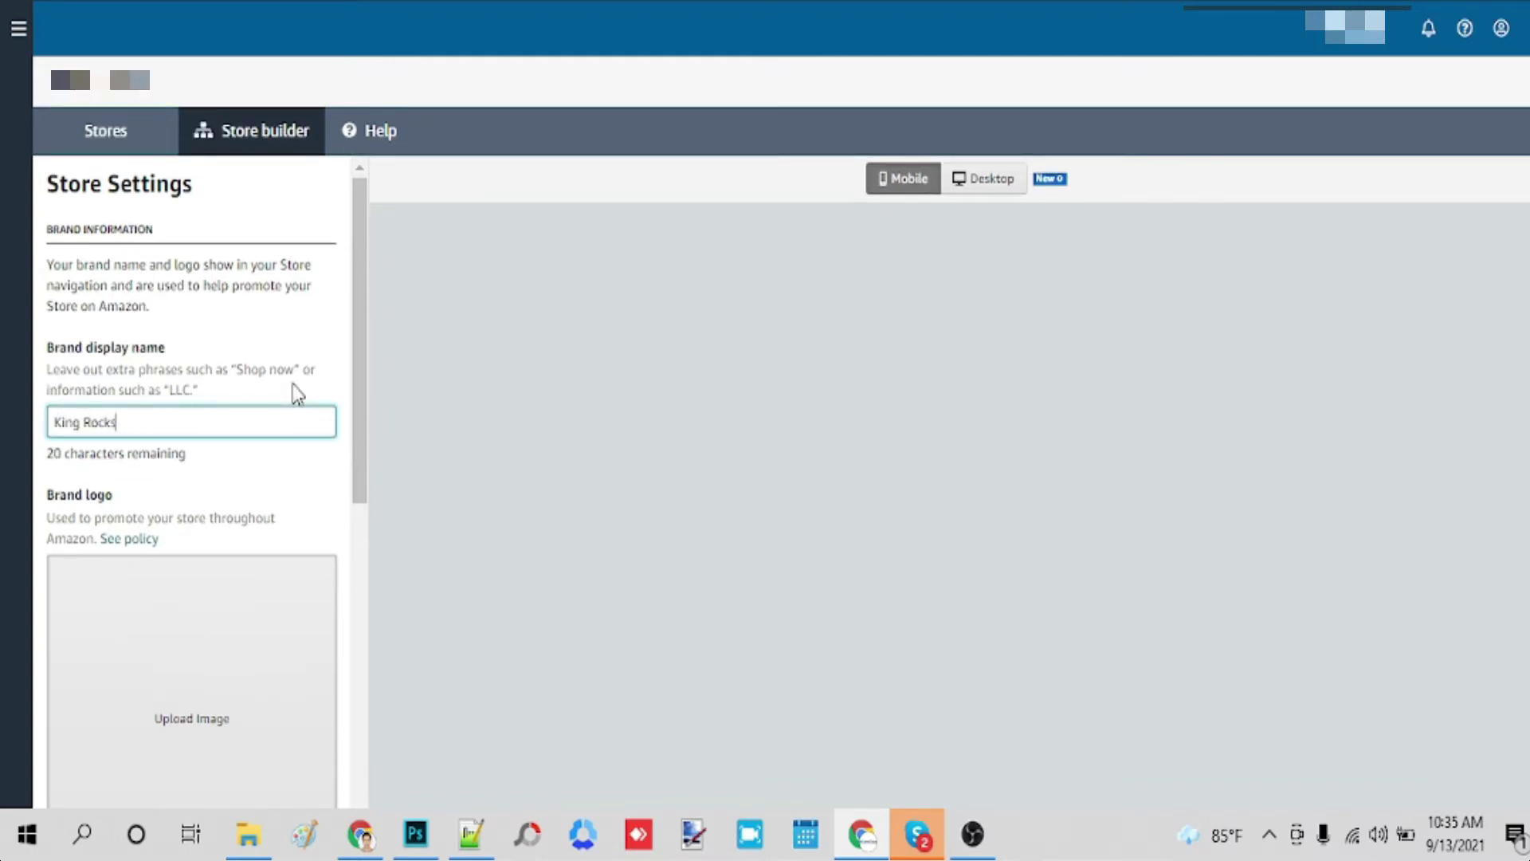
scroll(296, 394, "down", 3)
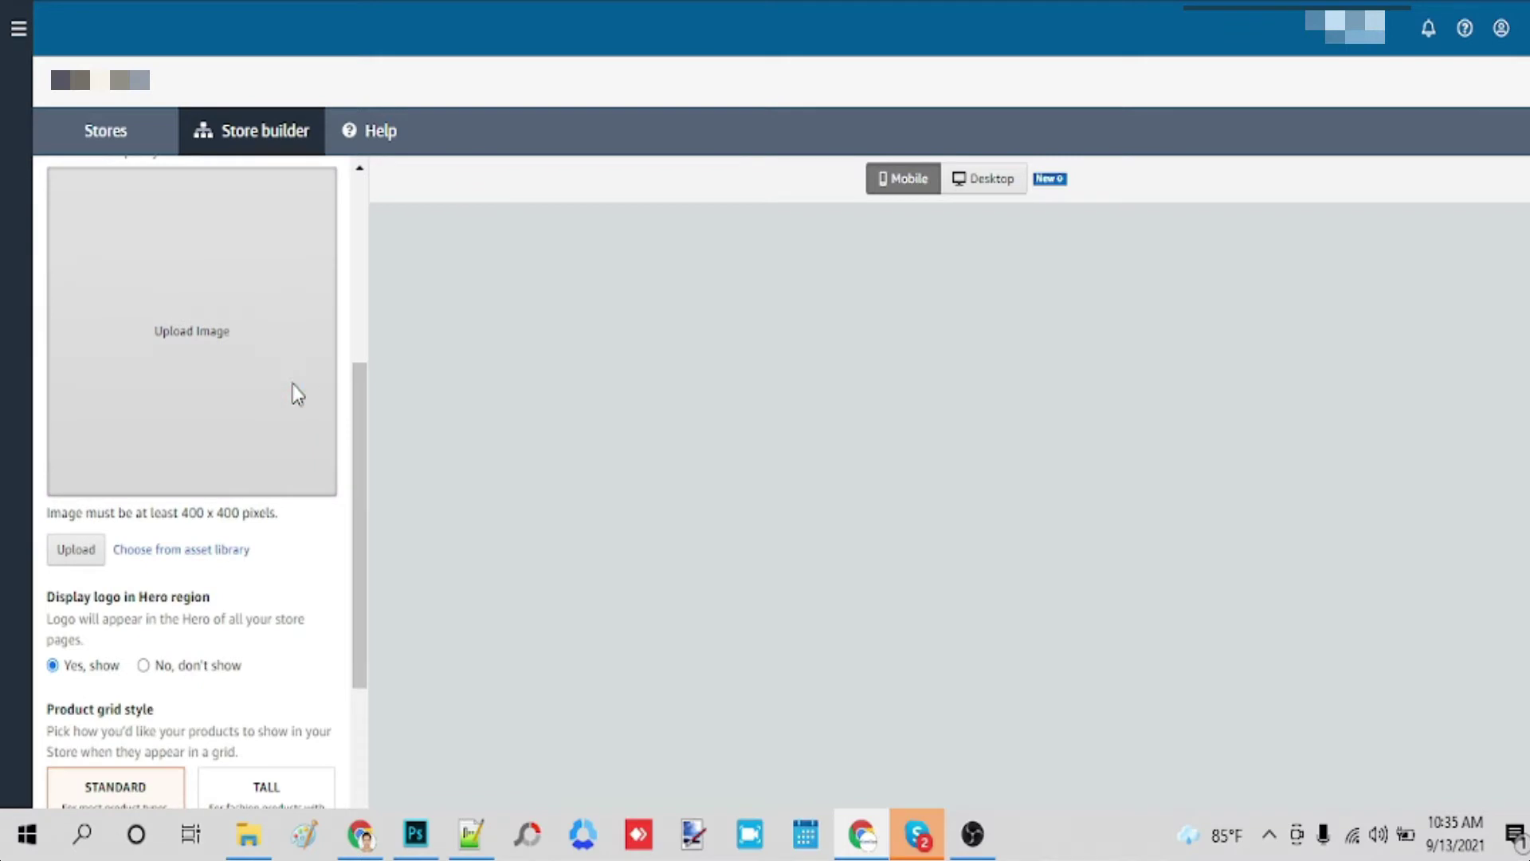
left_click(293, 384)
left_click(265, 287)
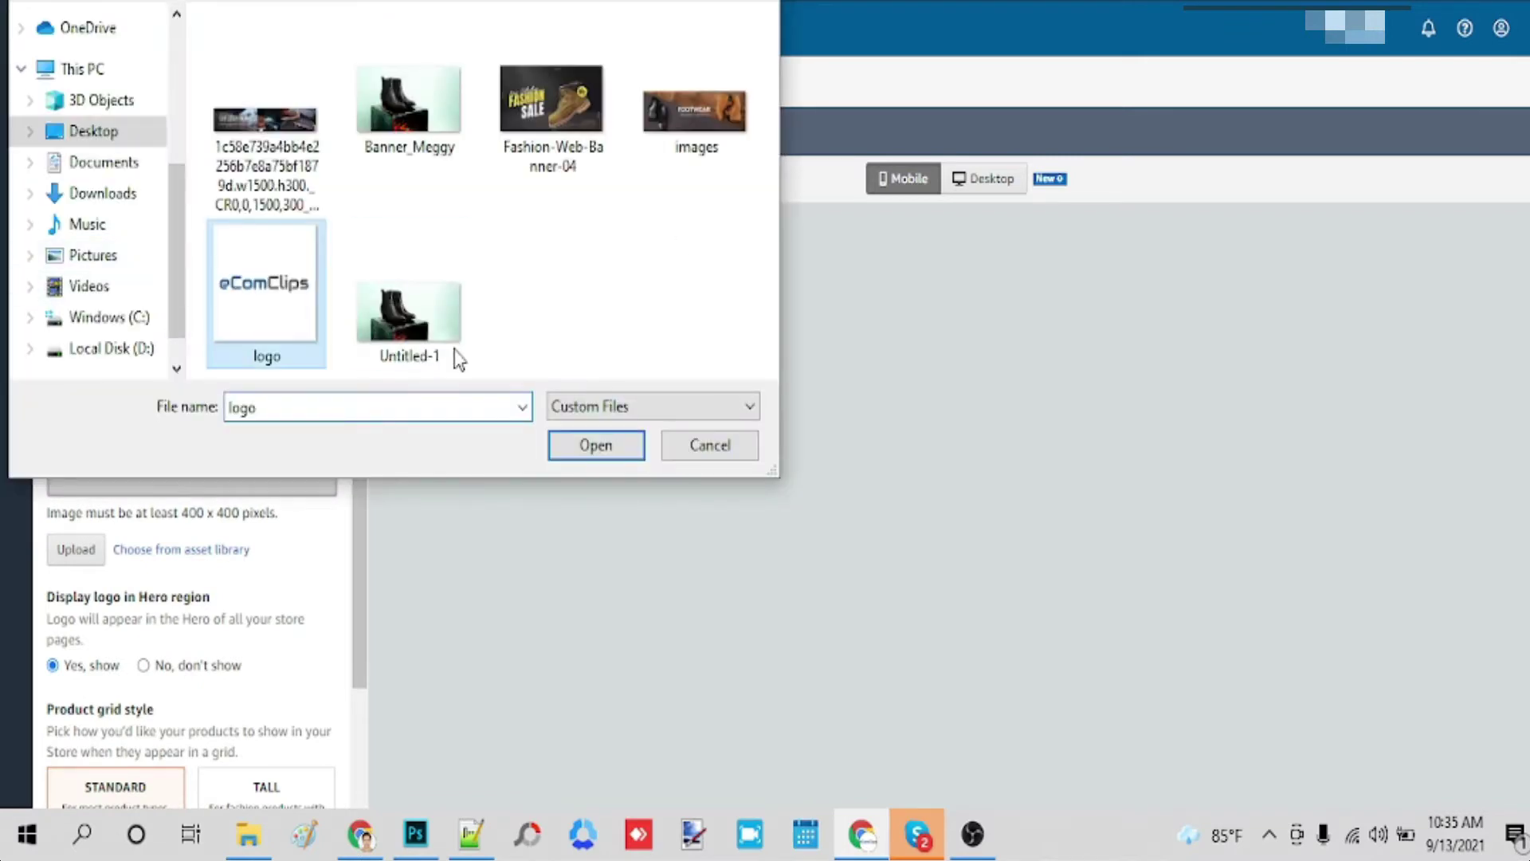
left_click(595, 451)
scroll(235, 638, "down", 3)
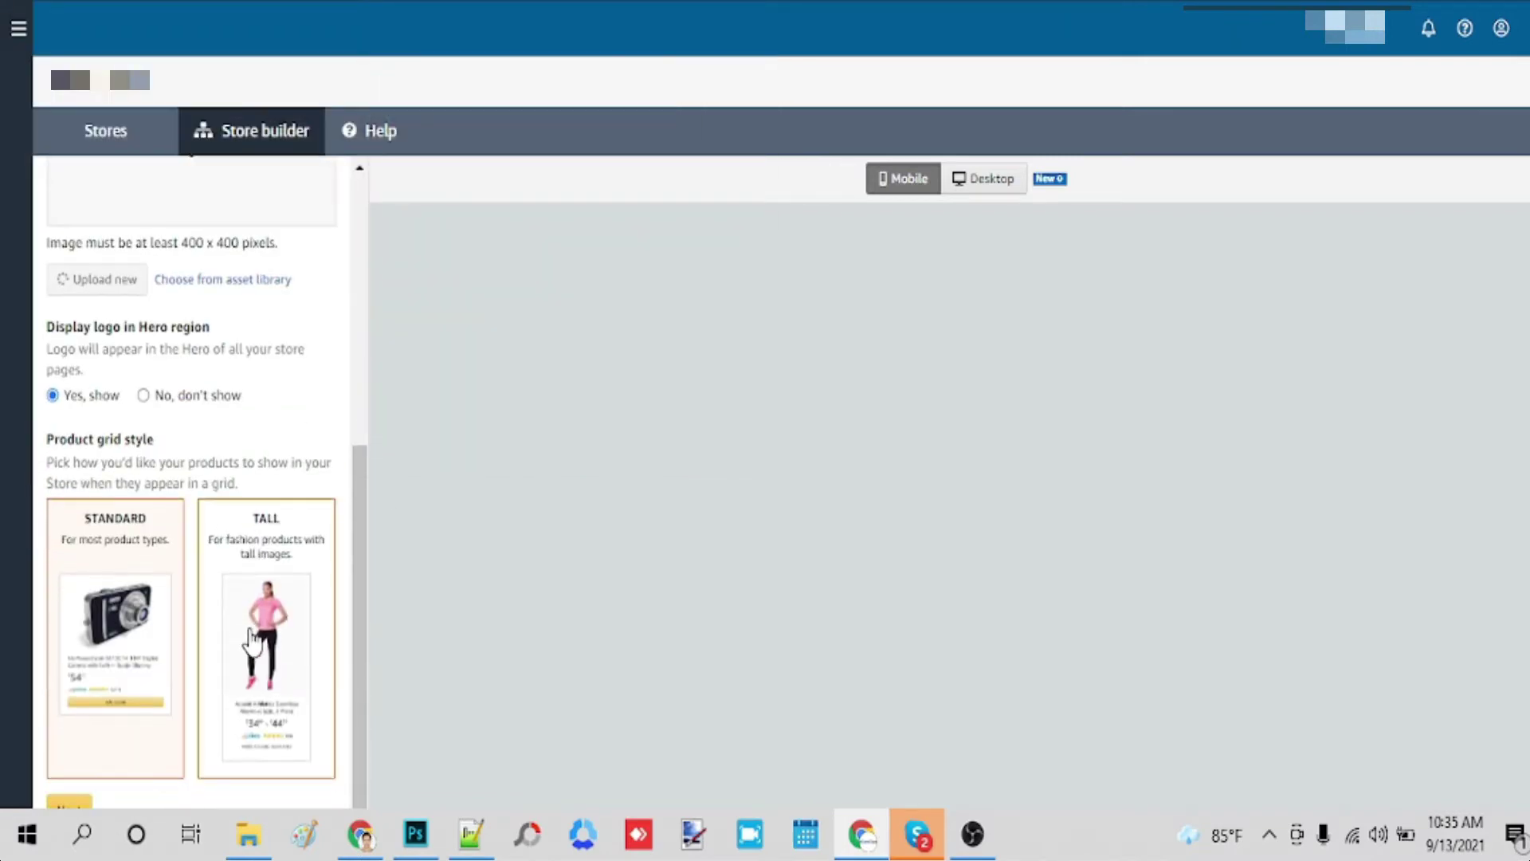
scroll(239, 661, "down", 2)
left_click(65, 727)
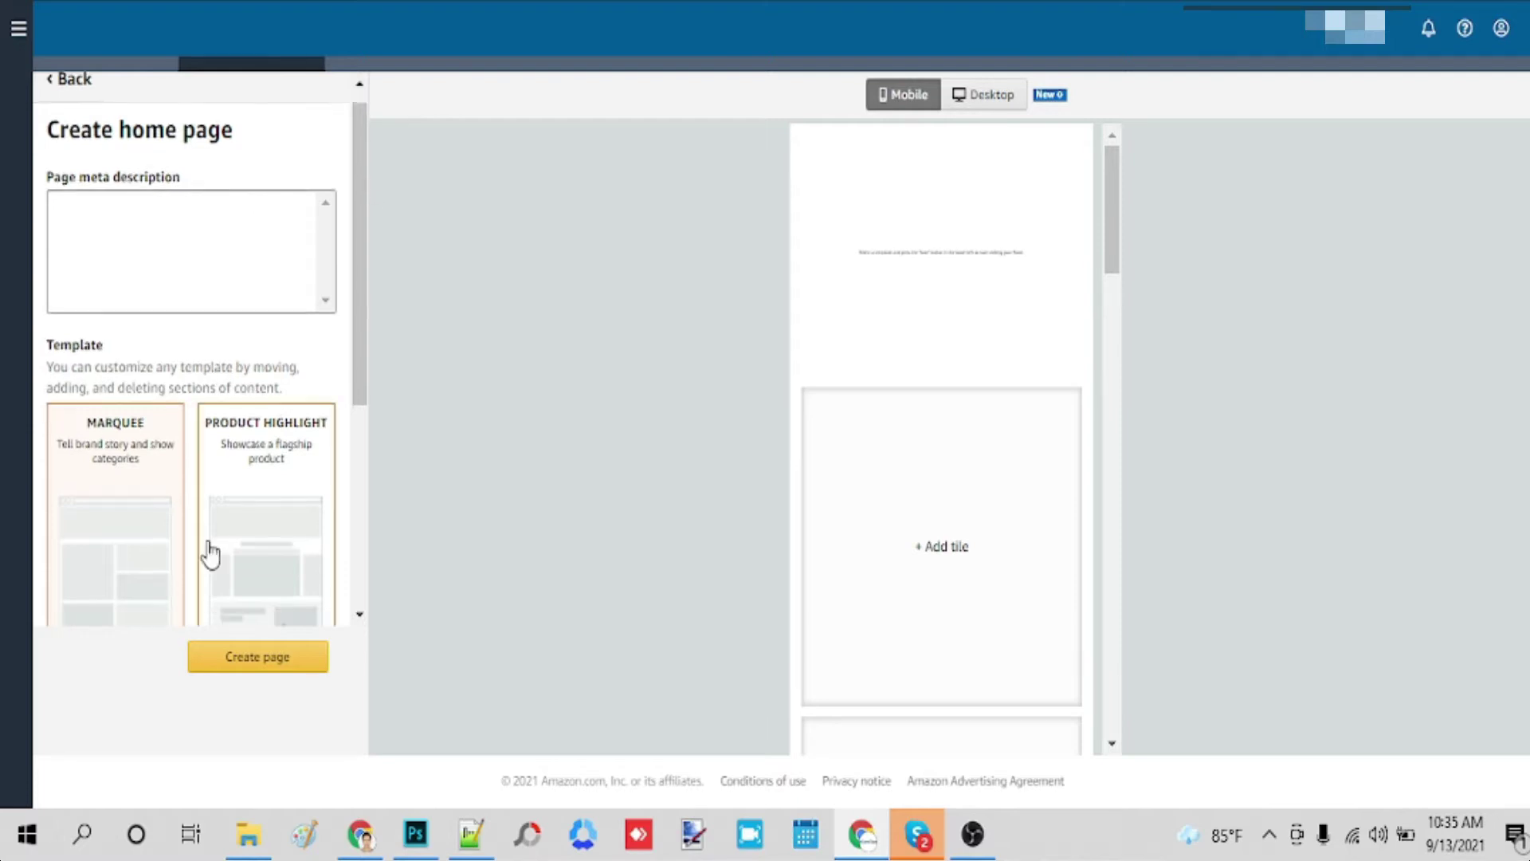
scroll(221, 533, "down", 3)
scroll(266, 465, "up", 3)
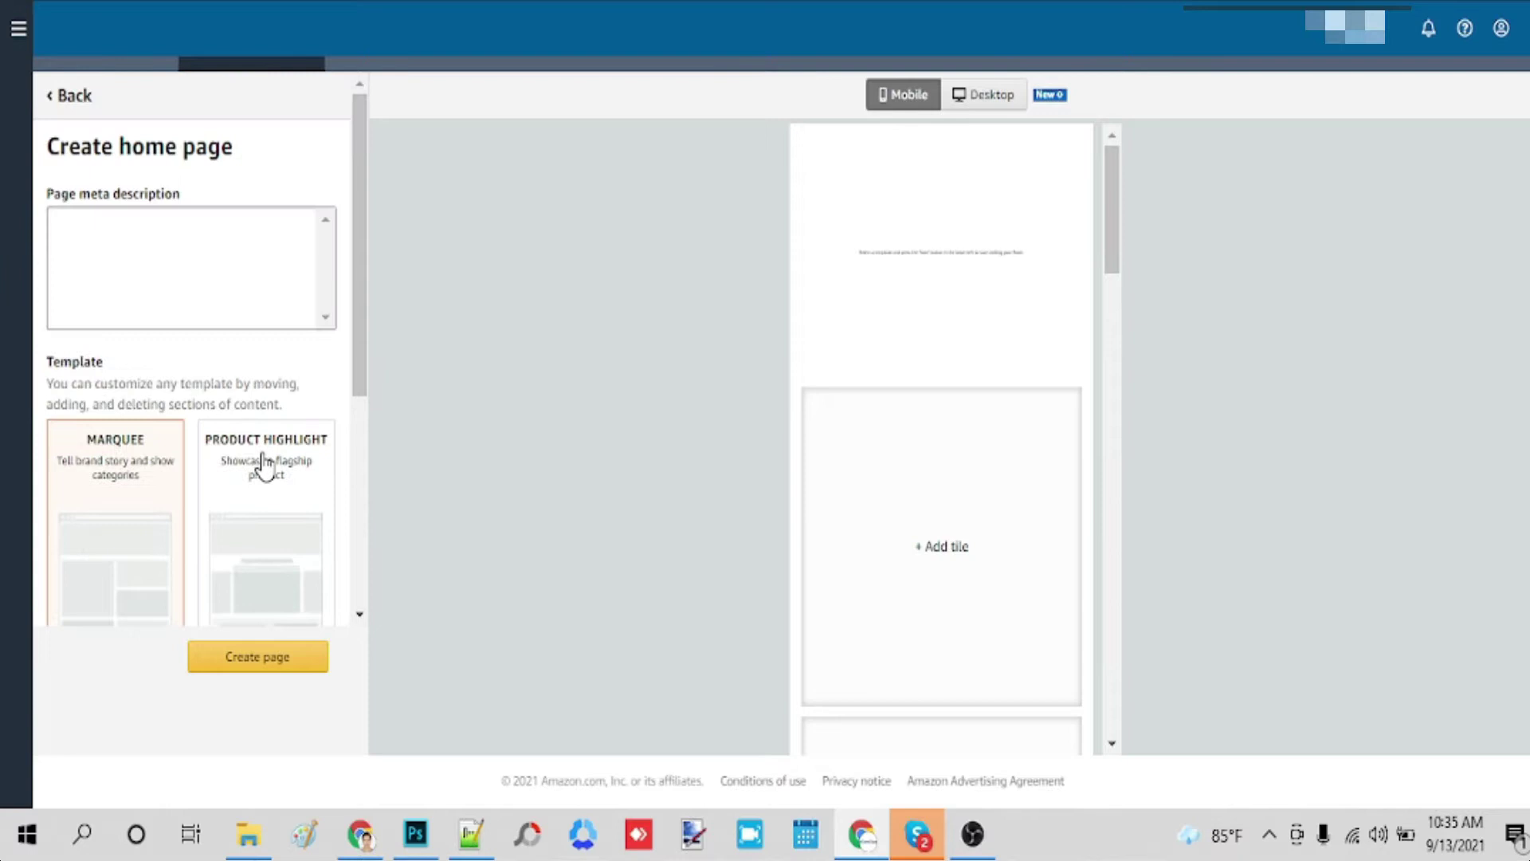
Create the home page from the Blank template with meta description 'Home page'
left_click(142, 225)
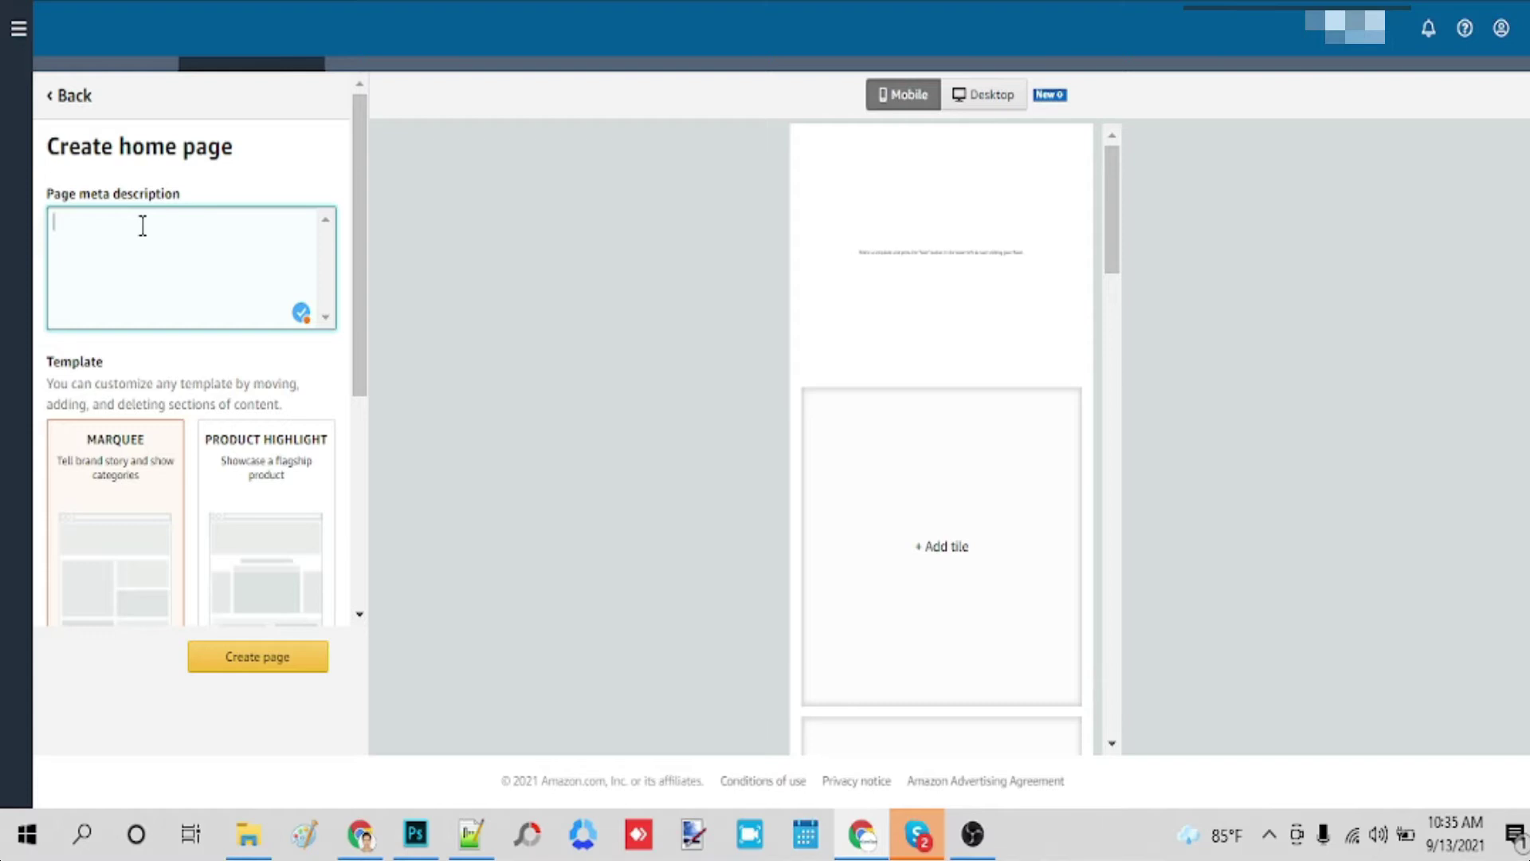
type("Home page")
scroll(180, 526, "down", 5)
left_click(247, 495)
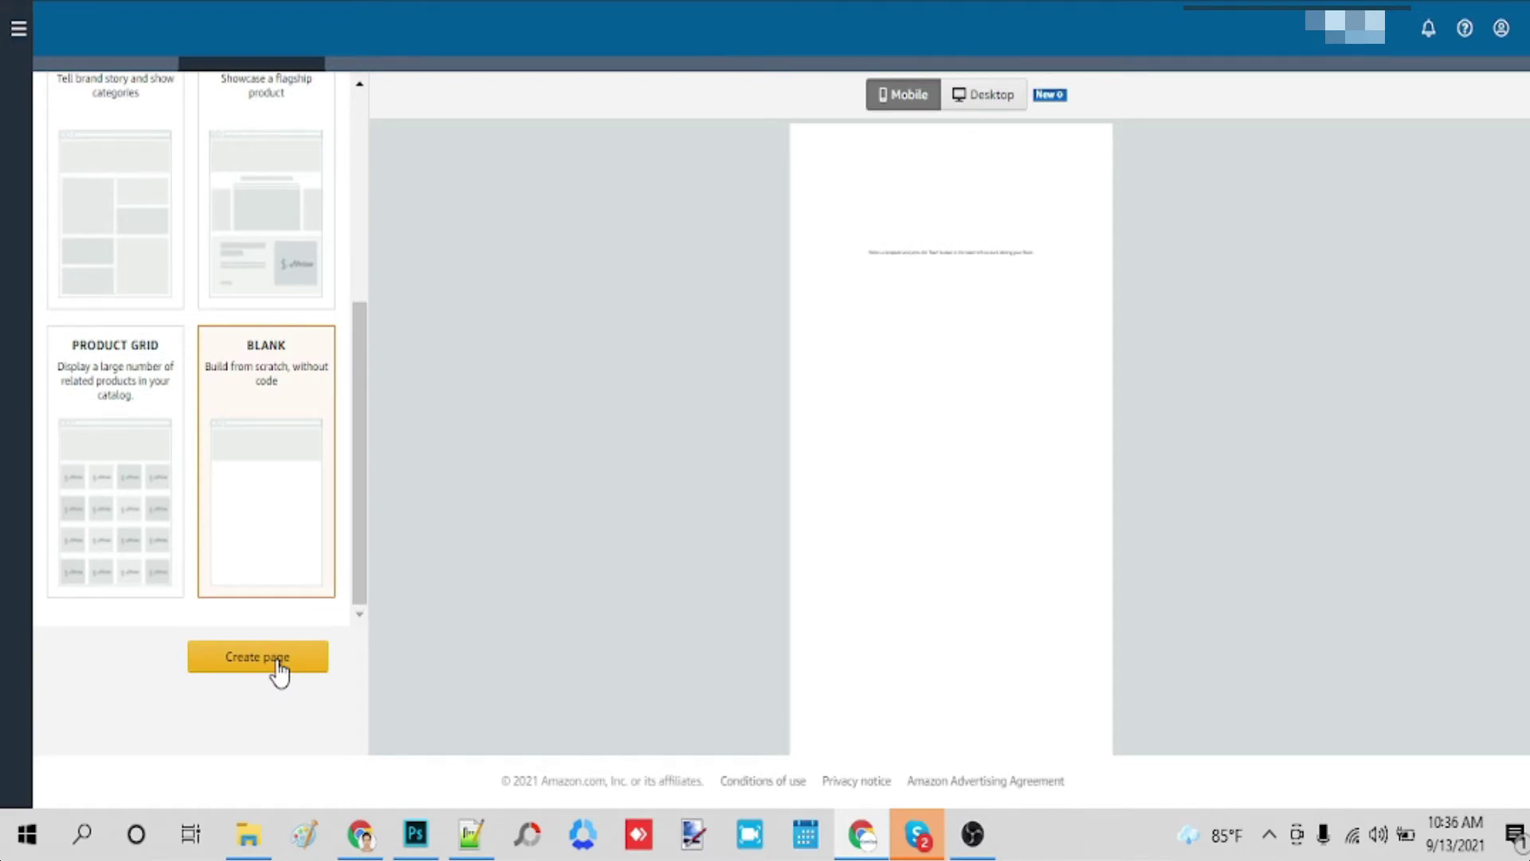
left_click(276, 662)
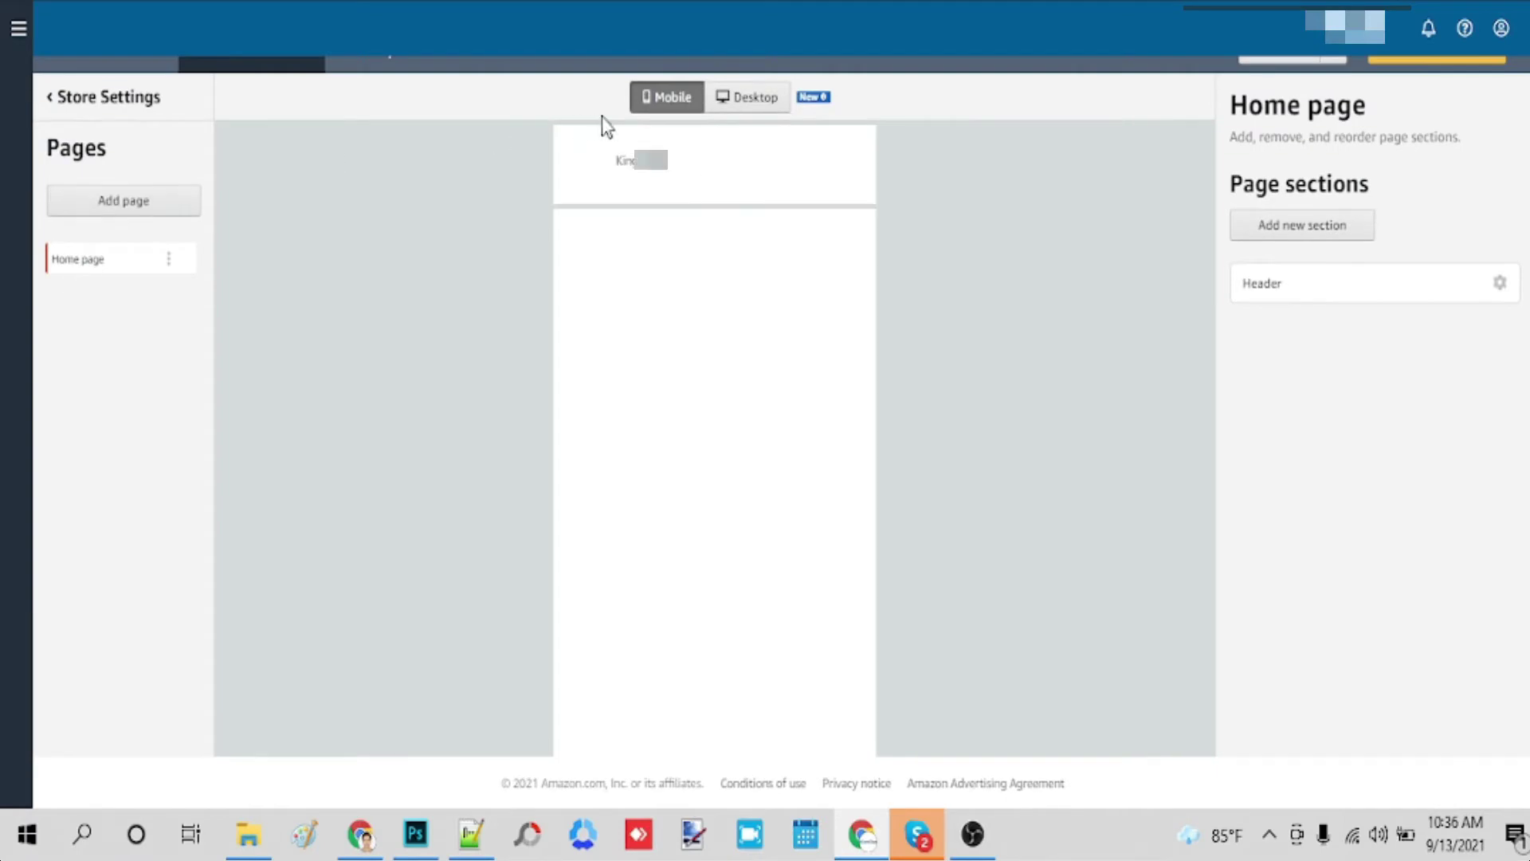
Switch the page preview to Desktop layout and begin adding a new section
left_click(738, 98)
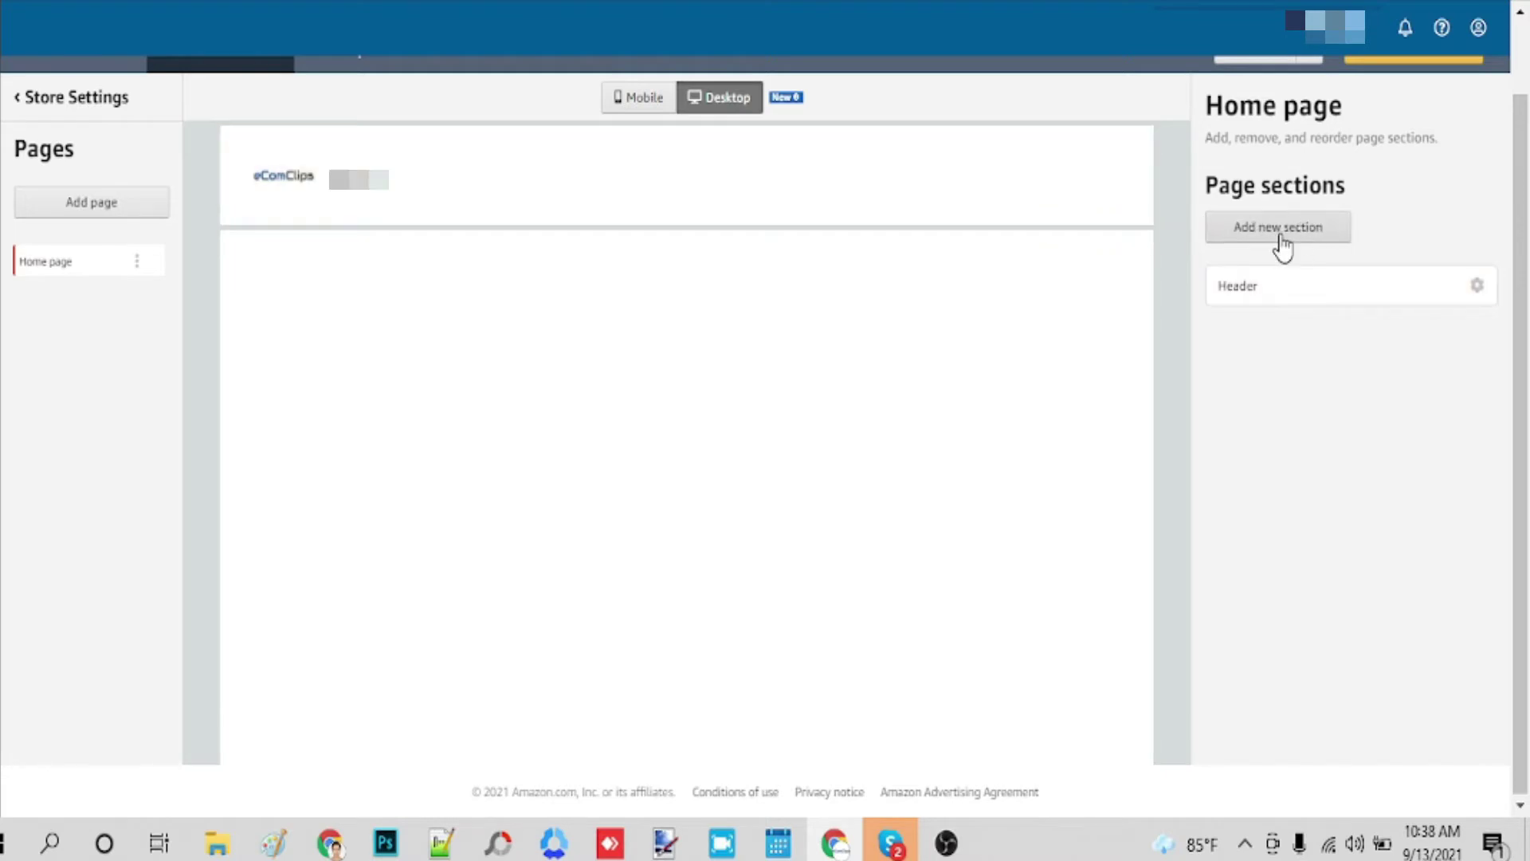
left_click(1285, 240)
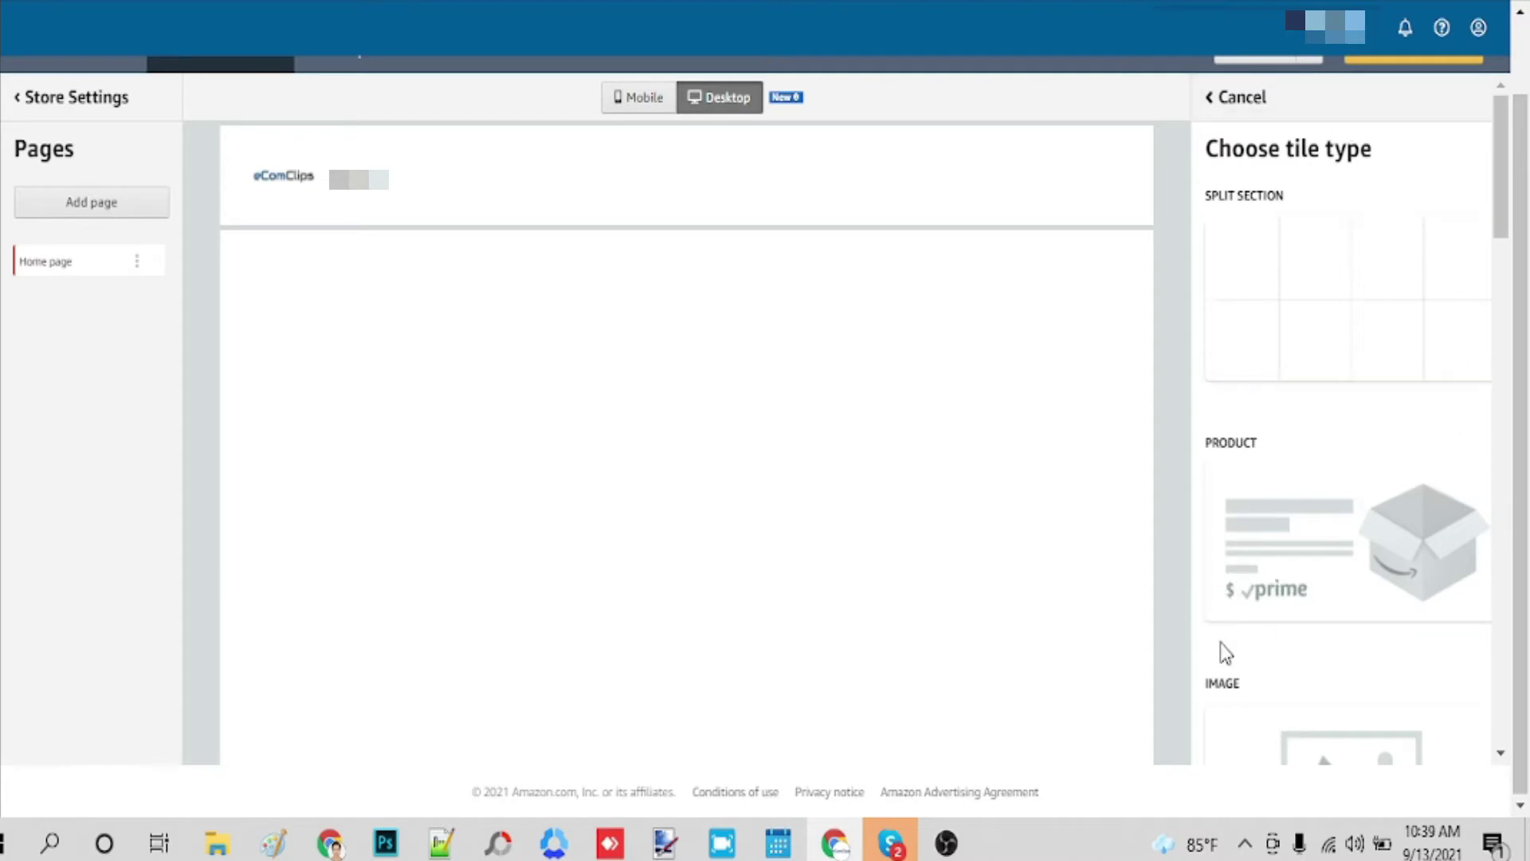
scroll(1315, 614, "down", 2)
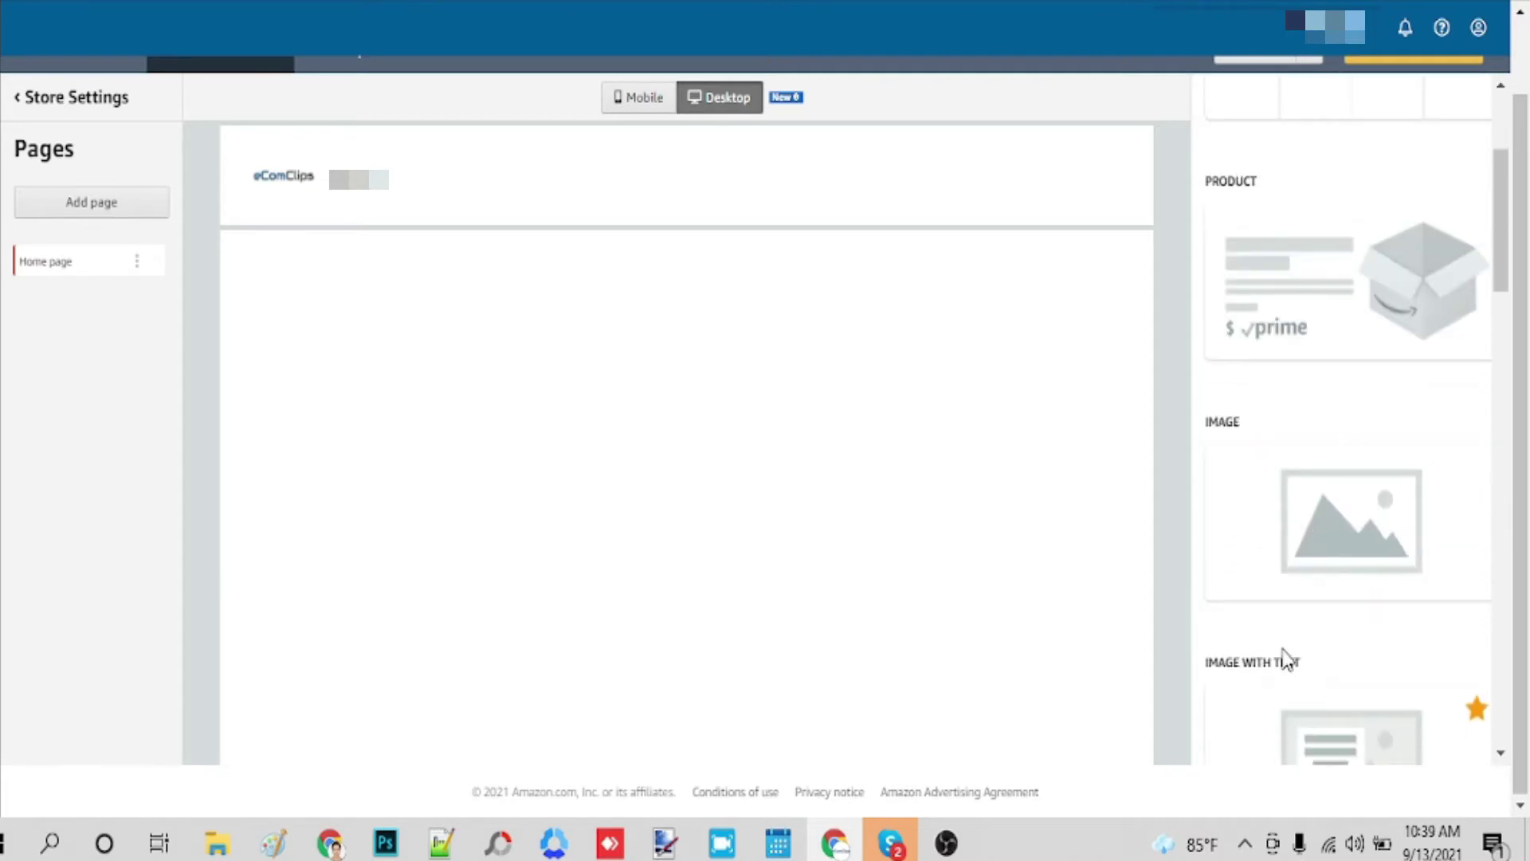
scroll(1342, 726, "down", 2)
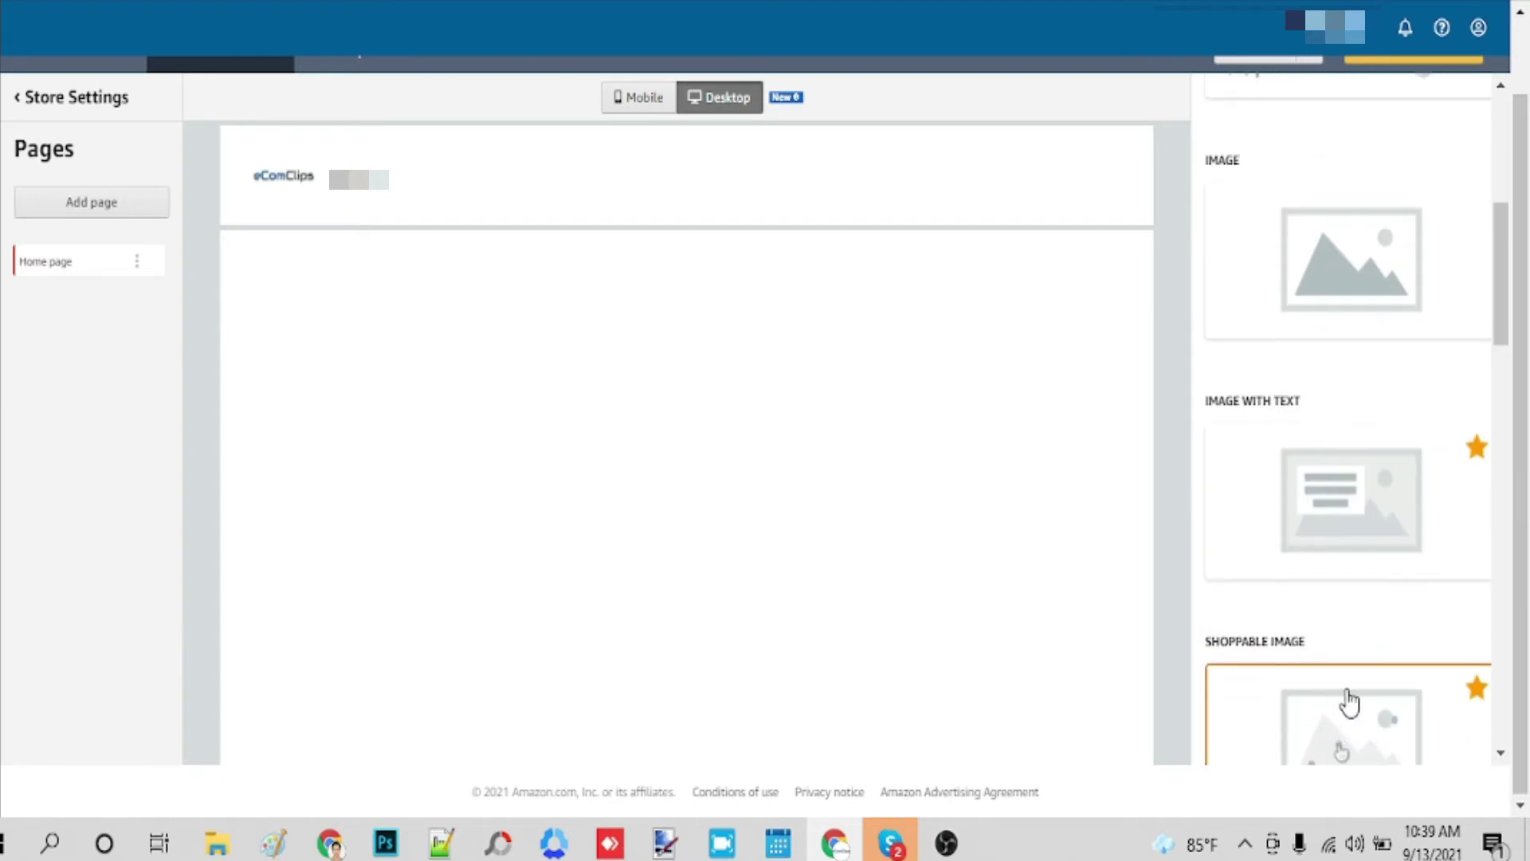
scroll(1348, 702, "down", 1)
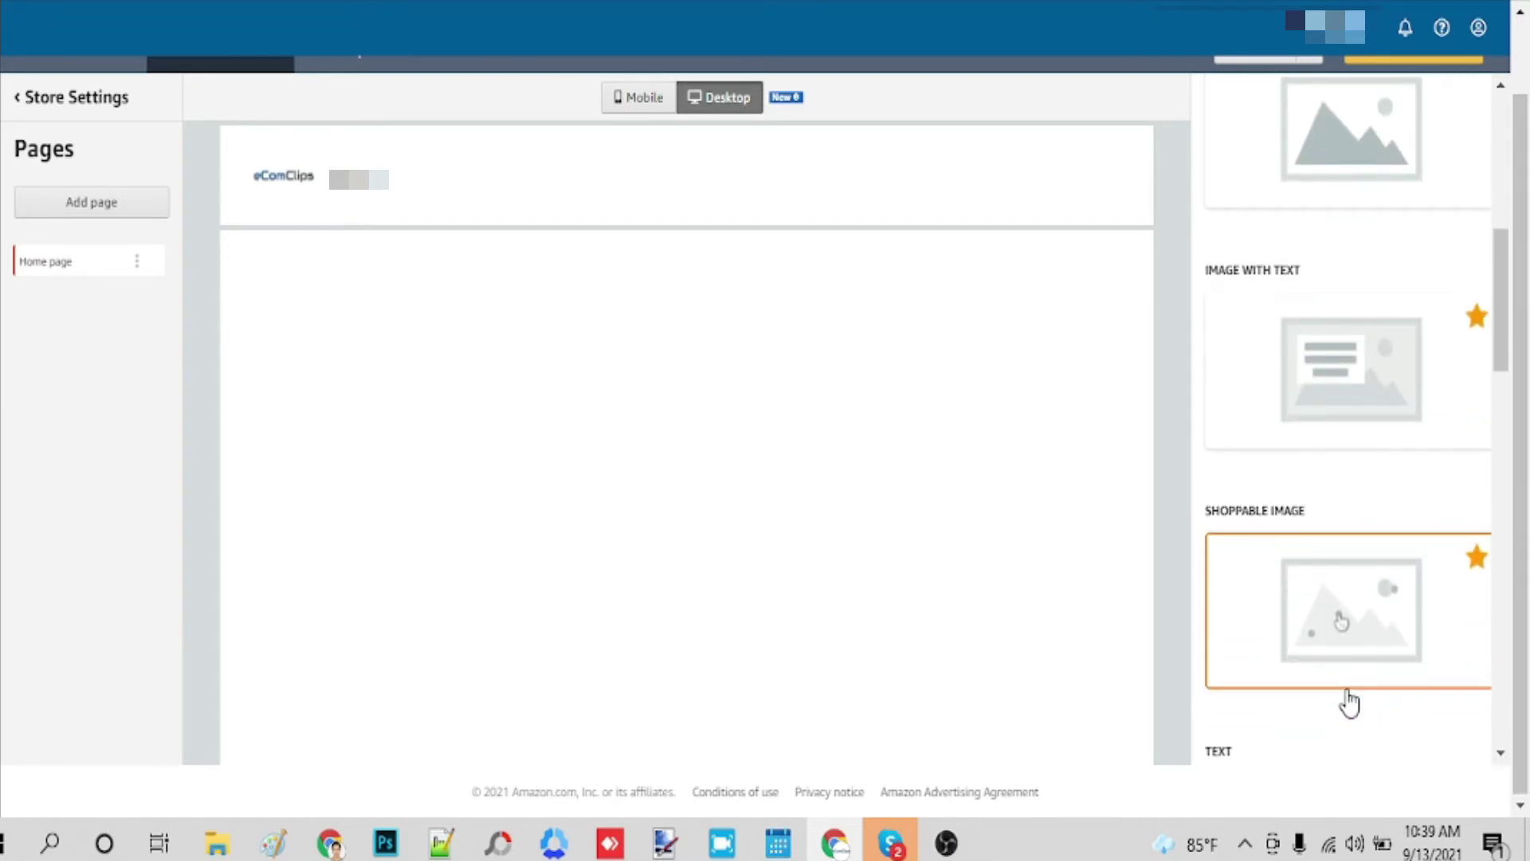
scroll(1345, 702, "down", 1)
scroll(1341, 703, "down", 4)
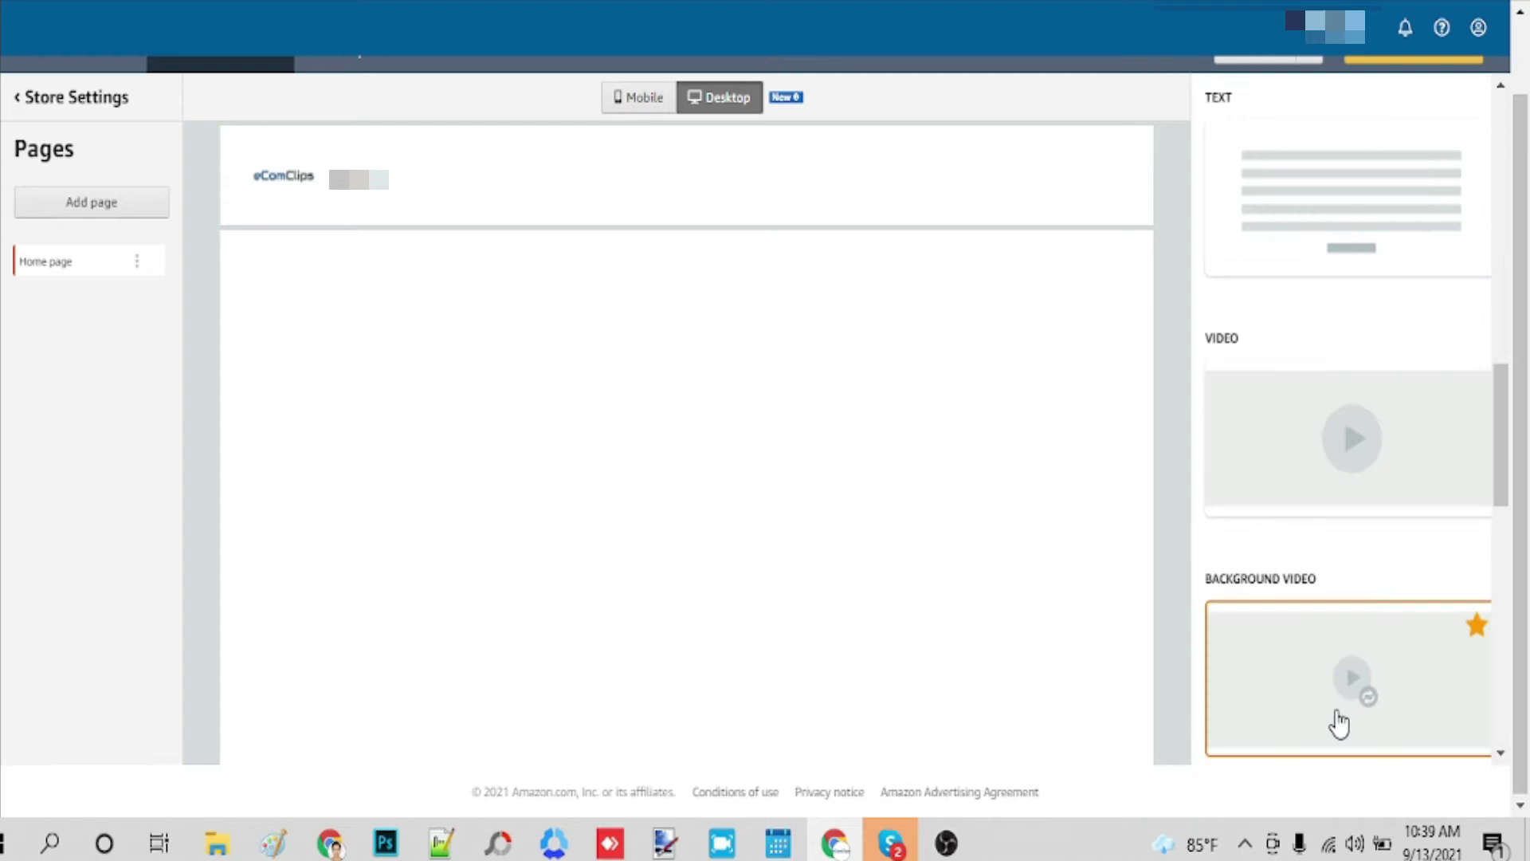
scroll(1338, 383, "up", 5)
scroll(1348, 427, "up", 1)
scroll(1349, 426, "up", 4)
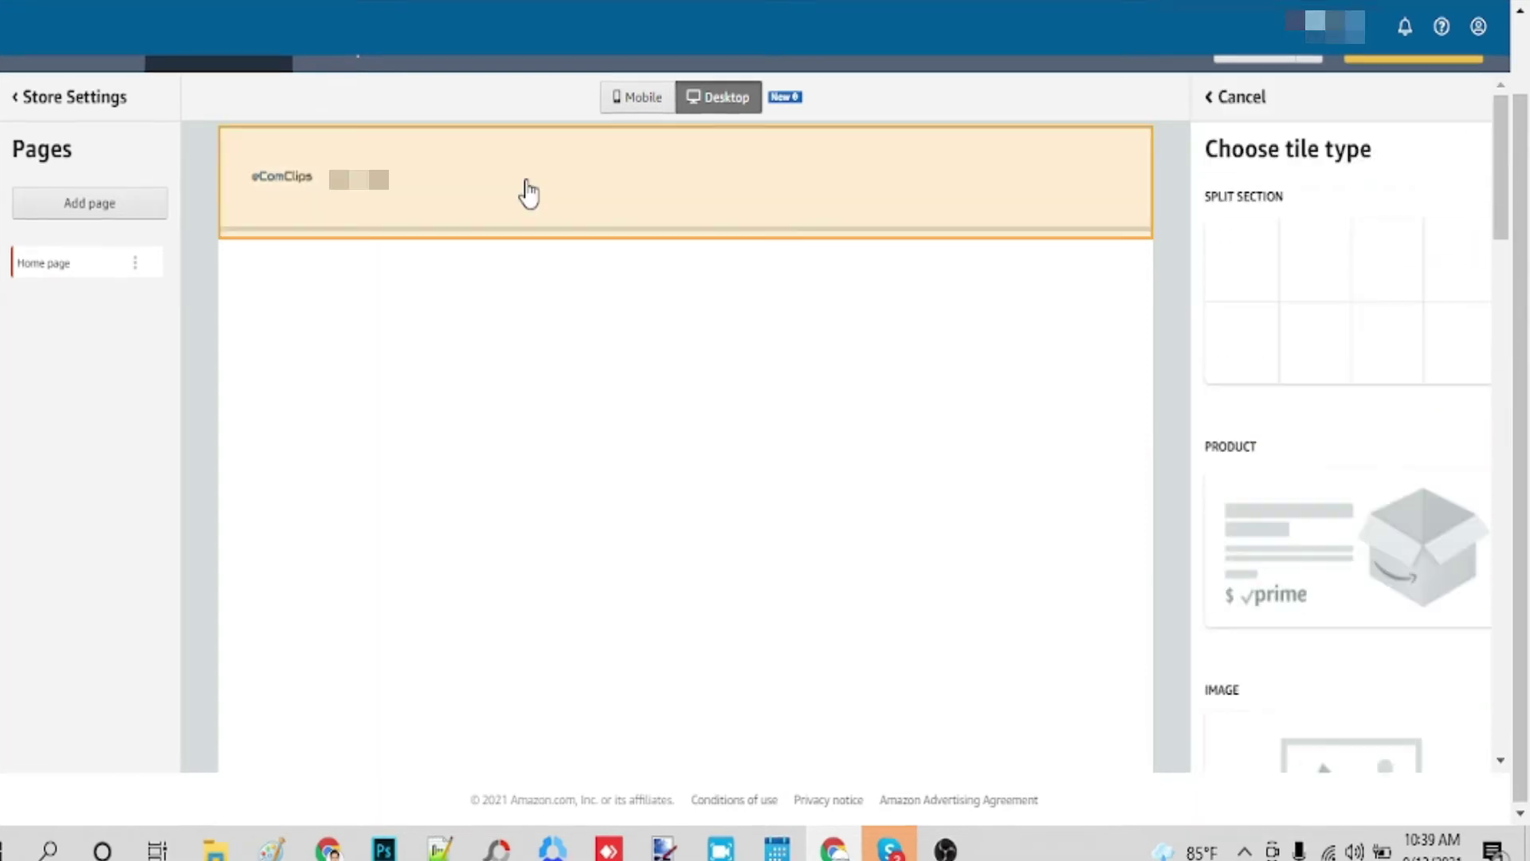
Upload the boots-on-rocks banner to the header and zoom it out to minimum
left_click(637, 201)
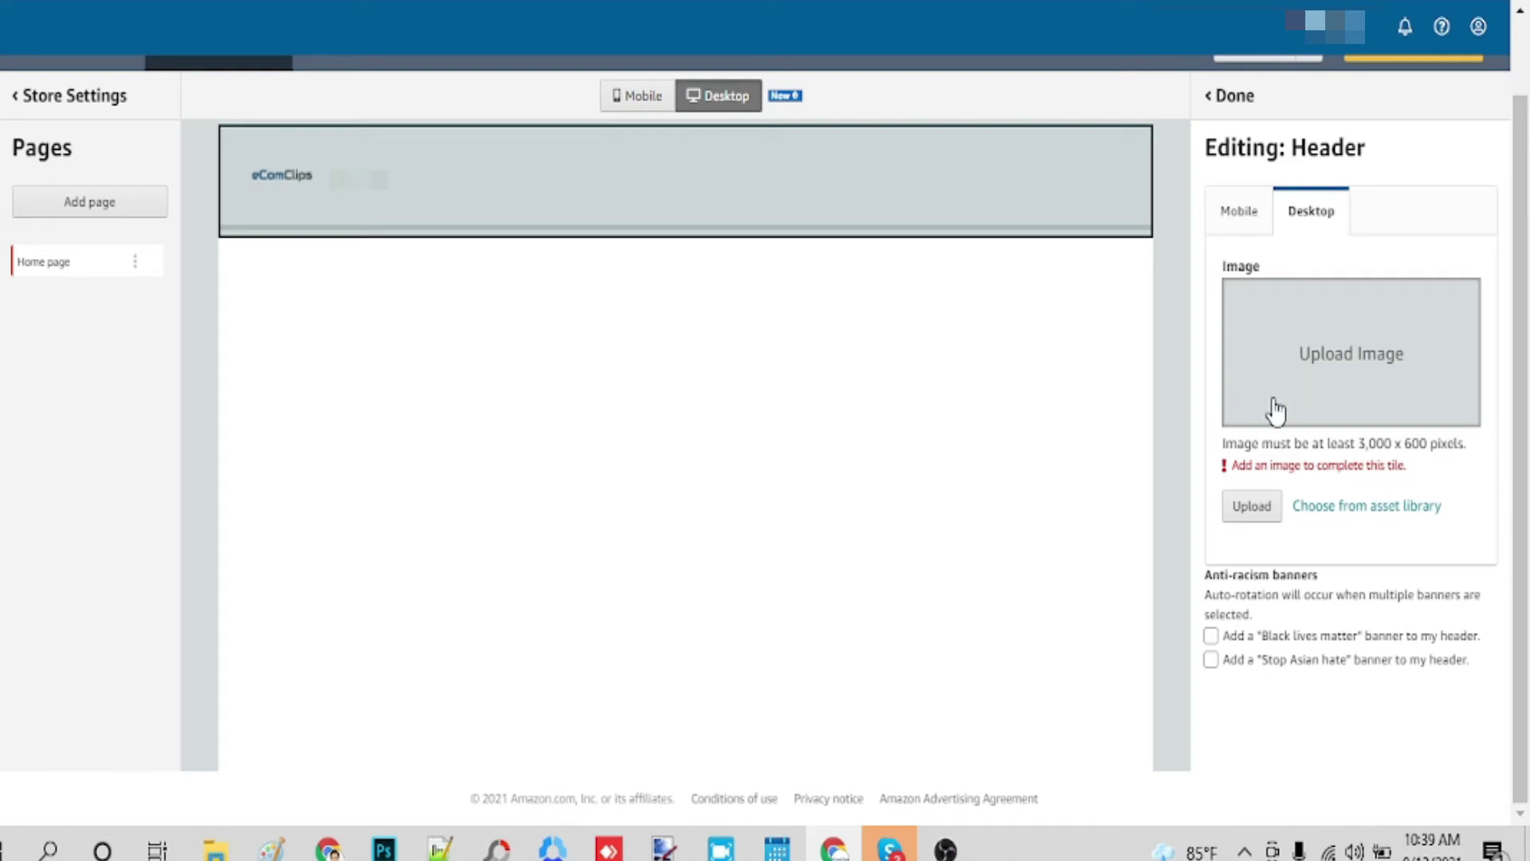
left_click(1255, 509)
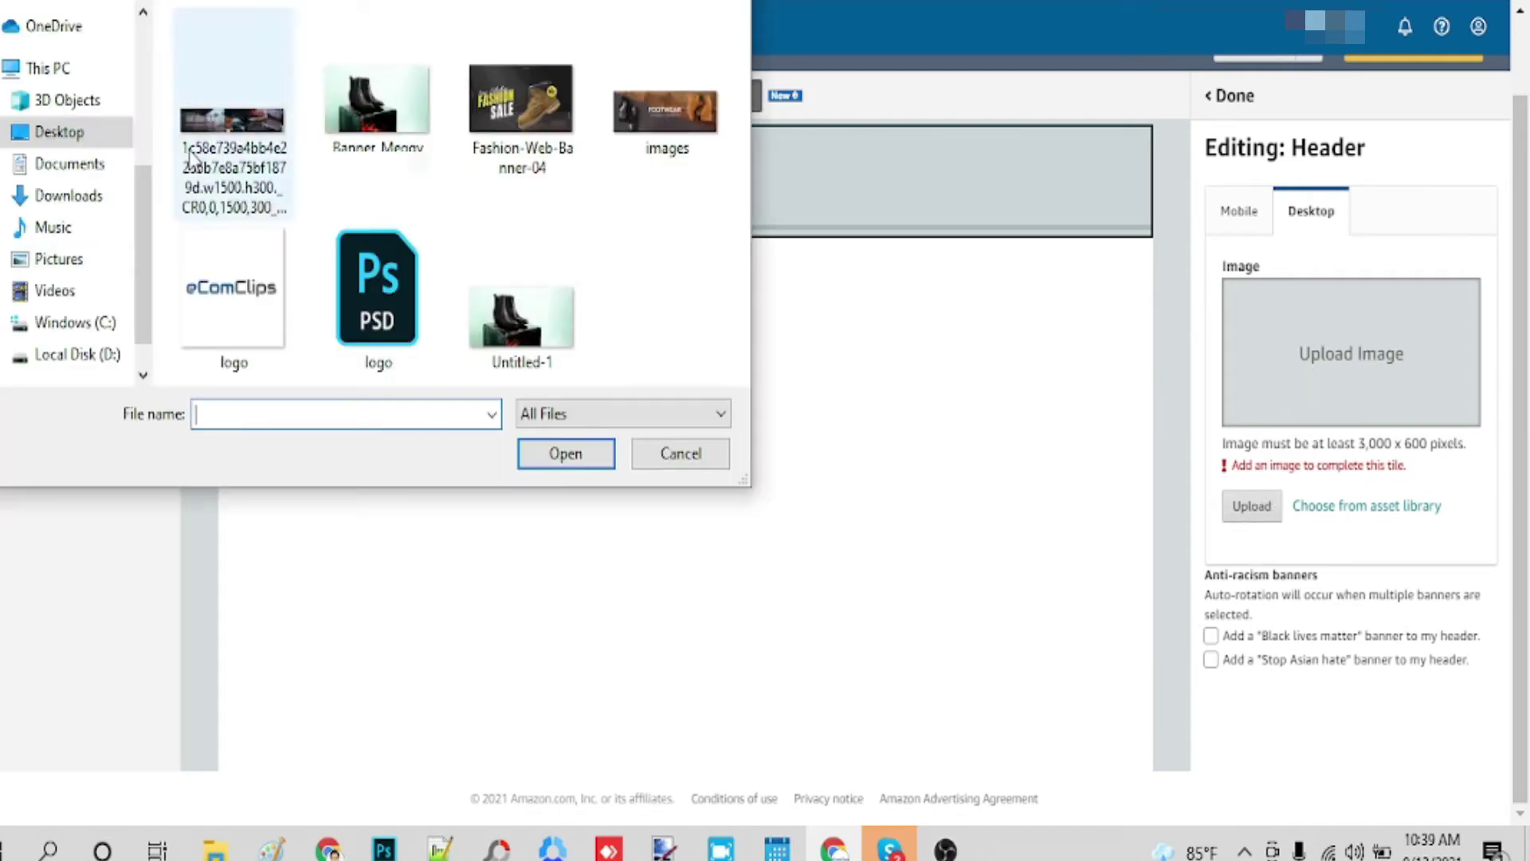
left_click(223, 136)
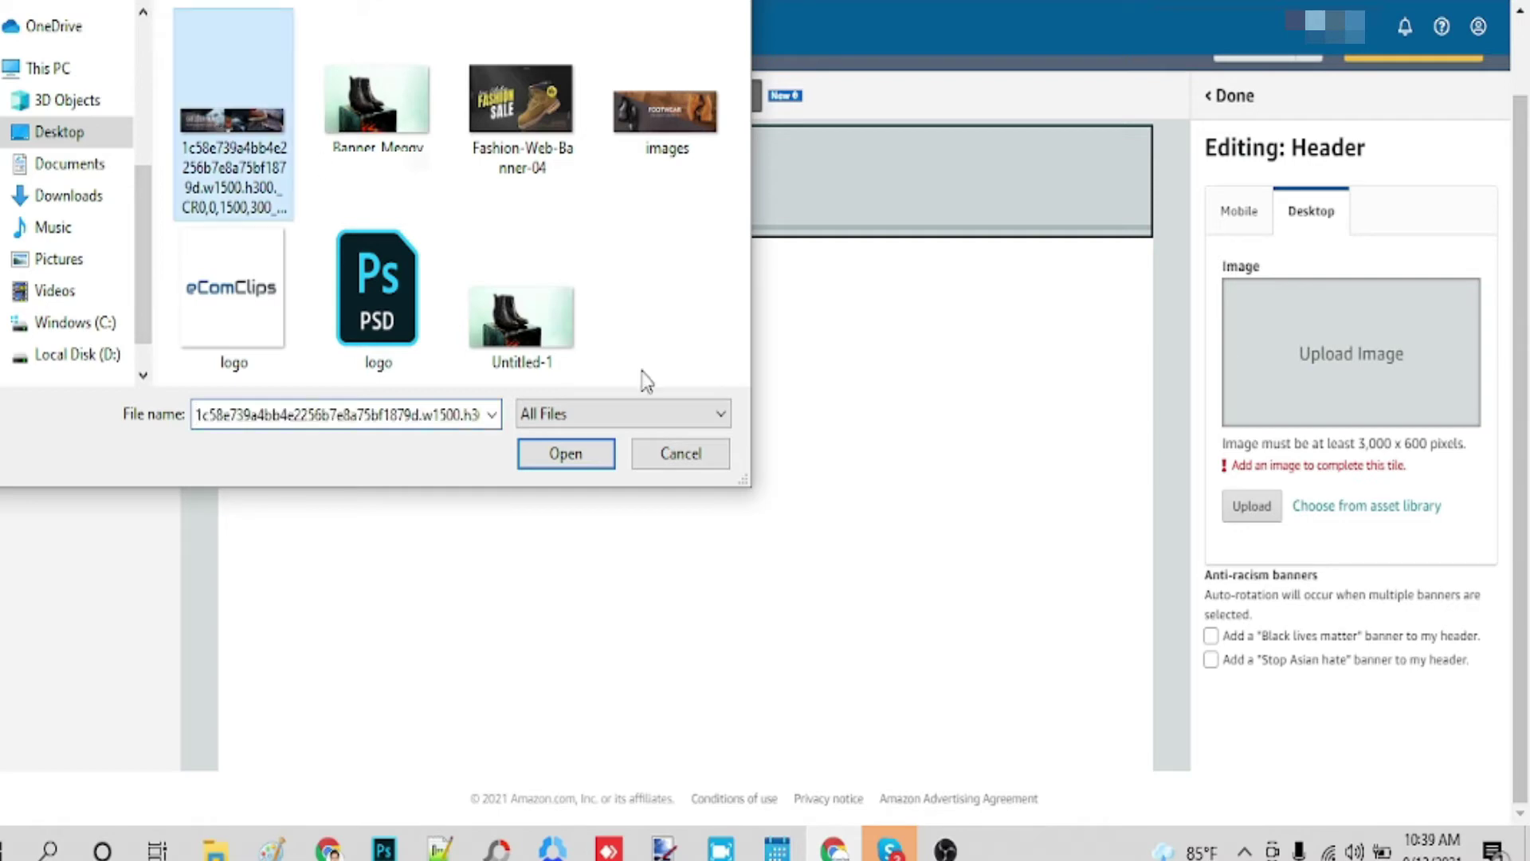
left_click(584, 464)
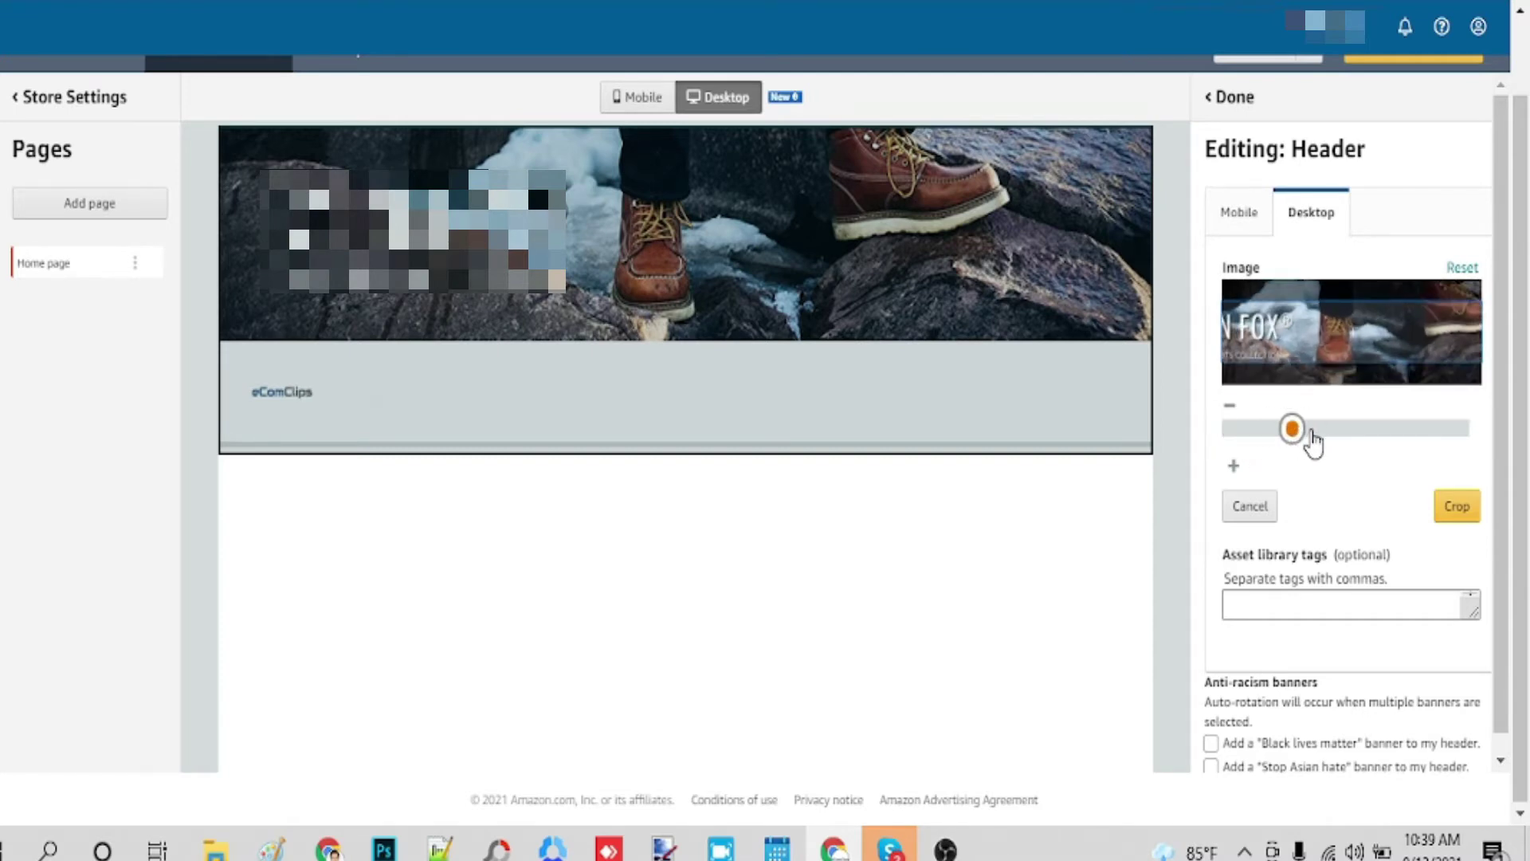
left_click_drag(1311, 440, 1205, 443)
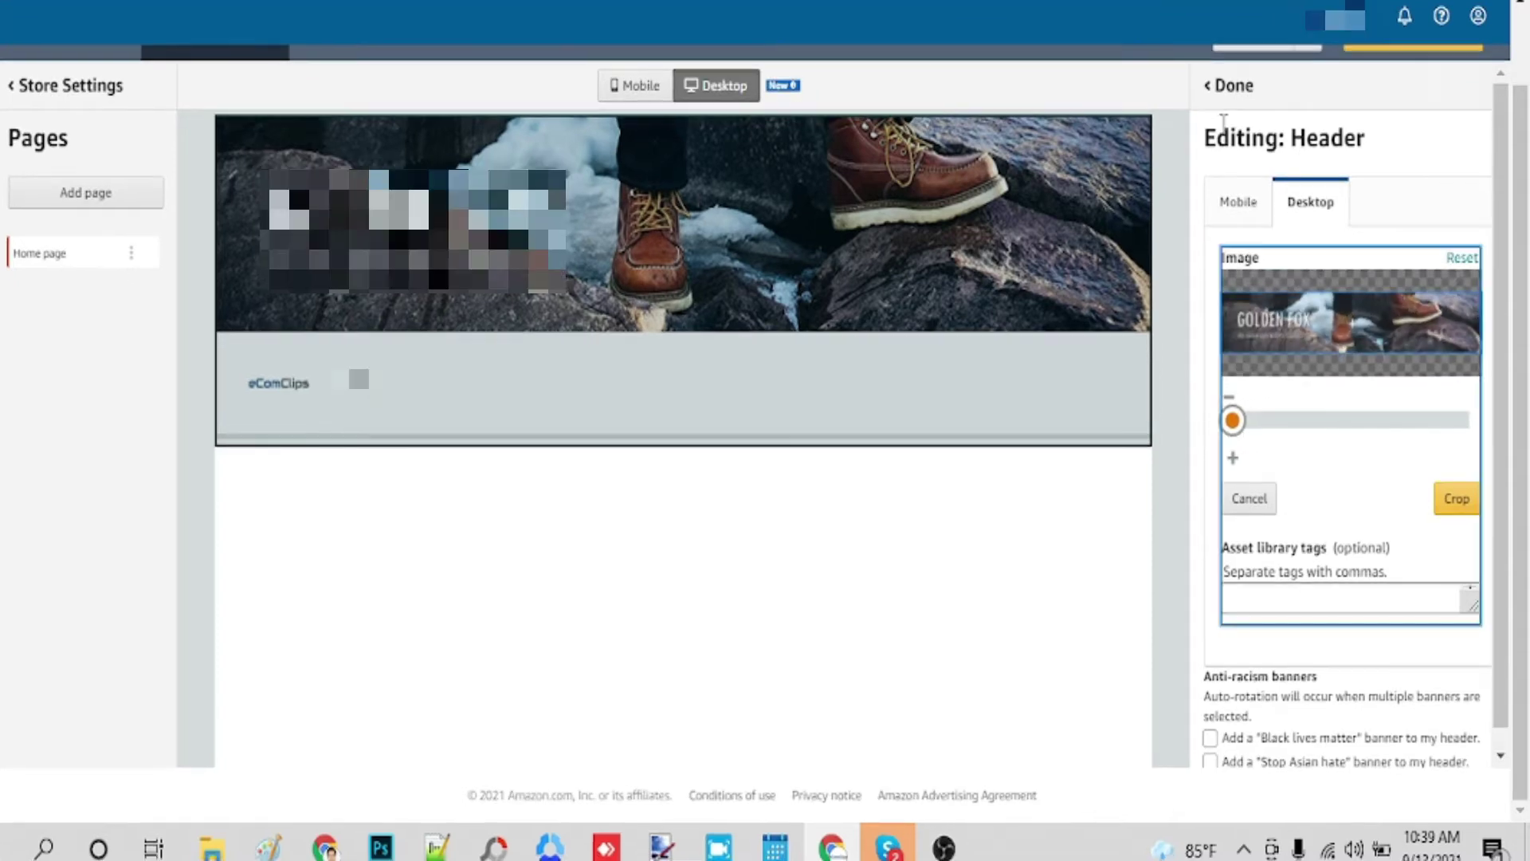
left_click(1212, 88)
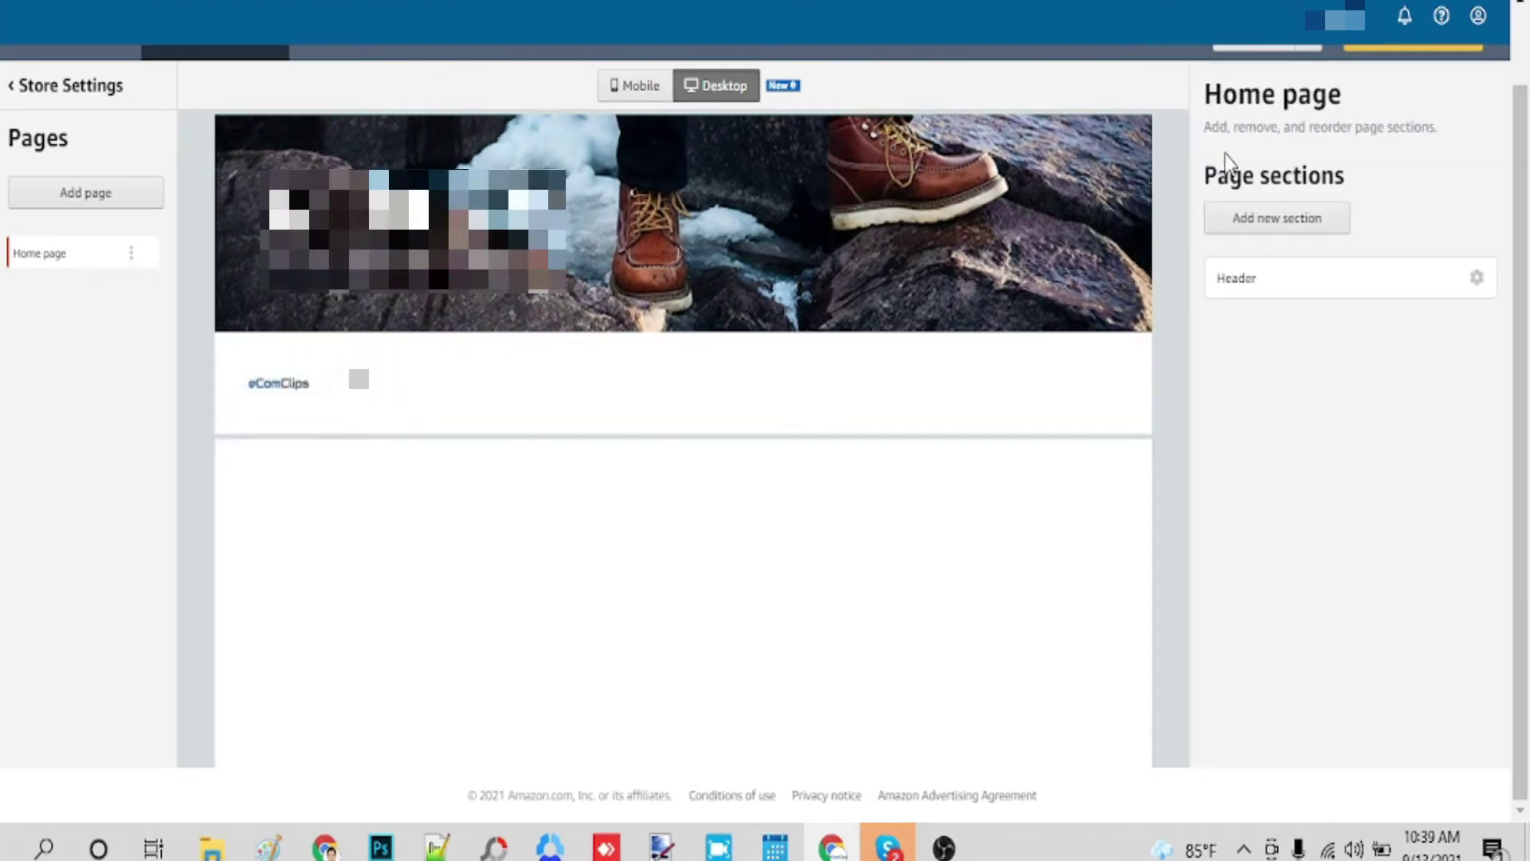
Add an Image with text section using the cropped studded boot photo
left_click(1257, 218)
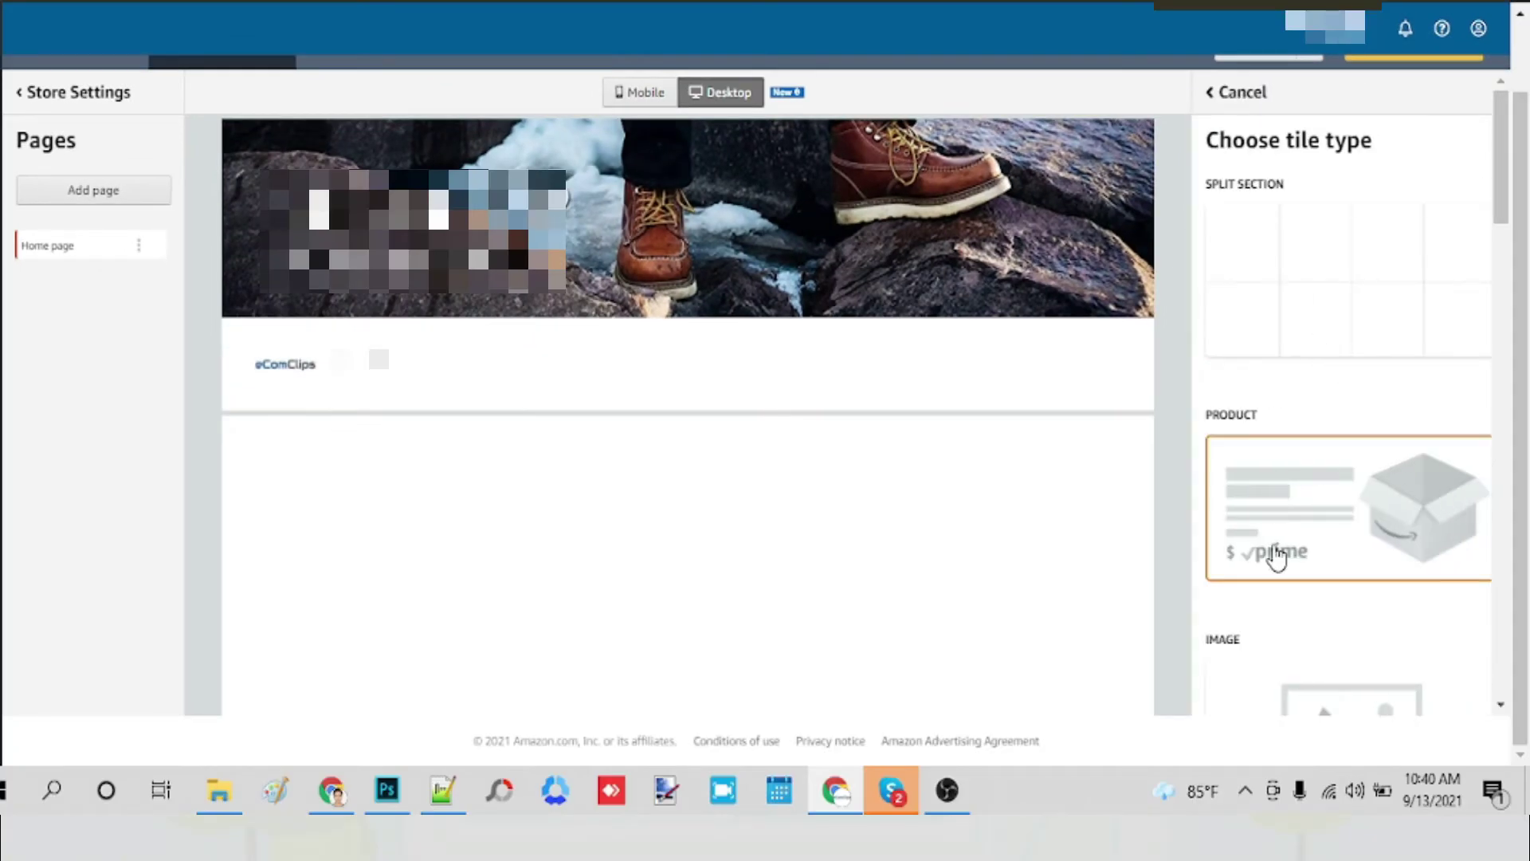
scroll(1332, 665, "down", 3)
scroll(1328, 665, "down", 3)
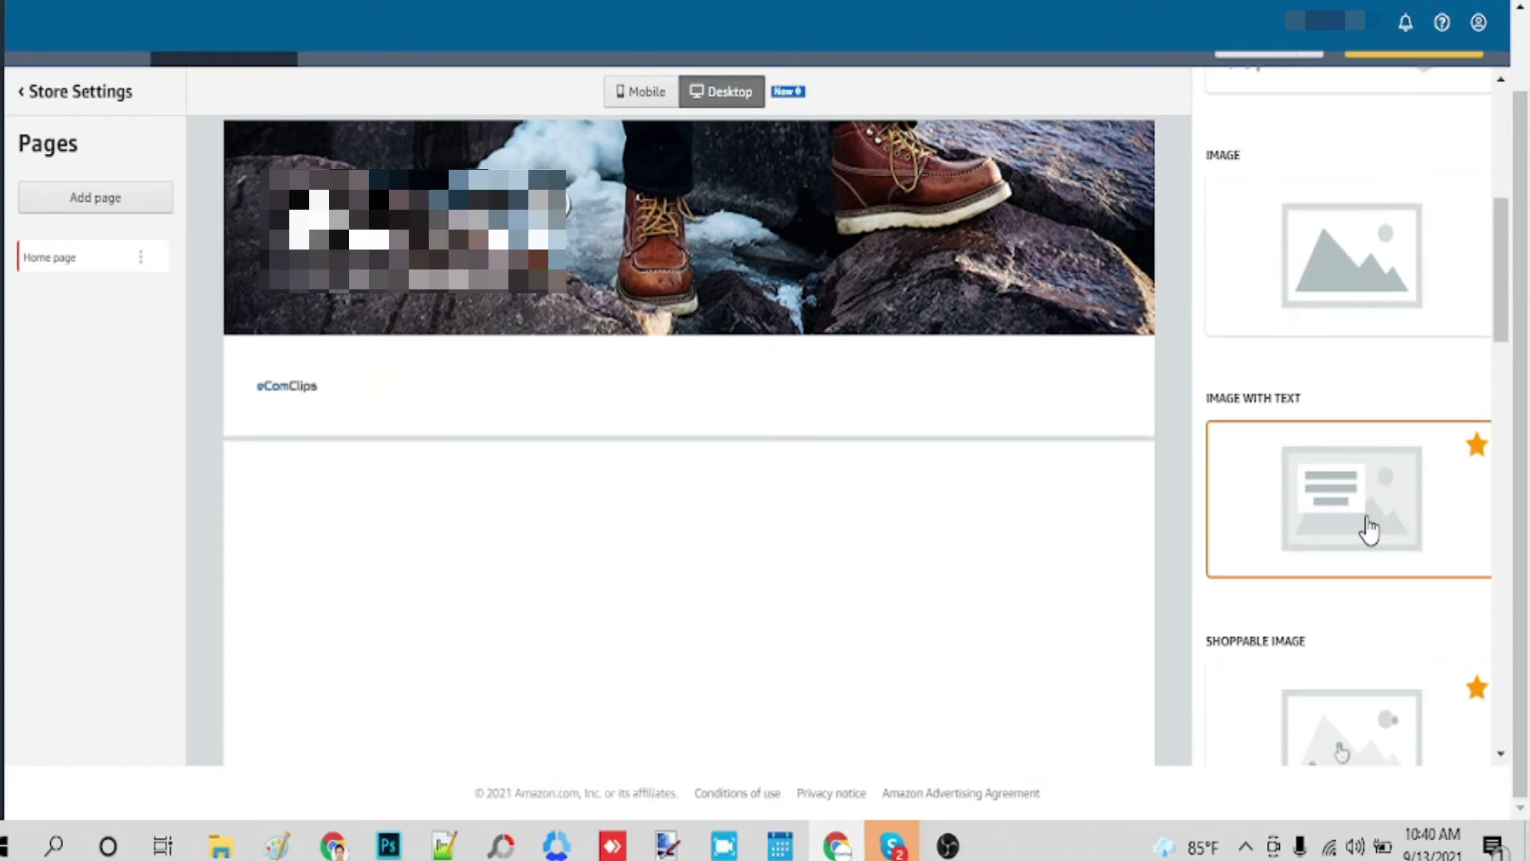
left_click(1369, 530)
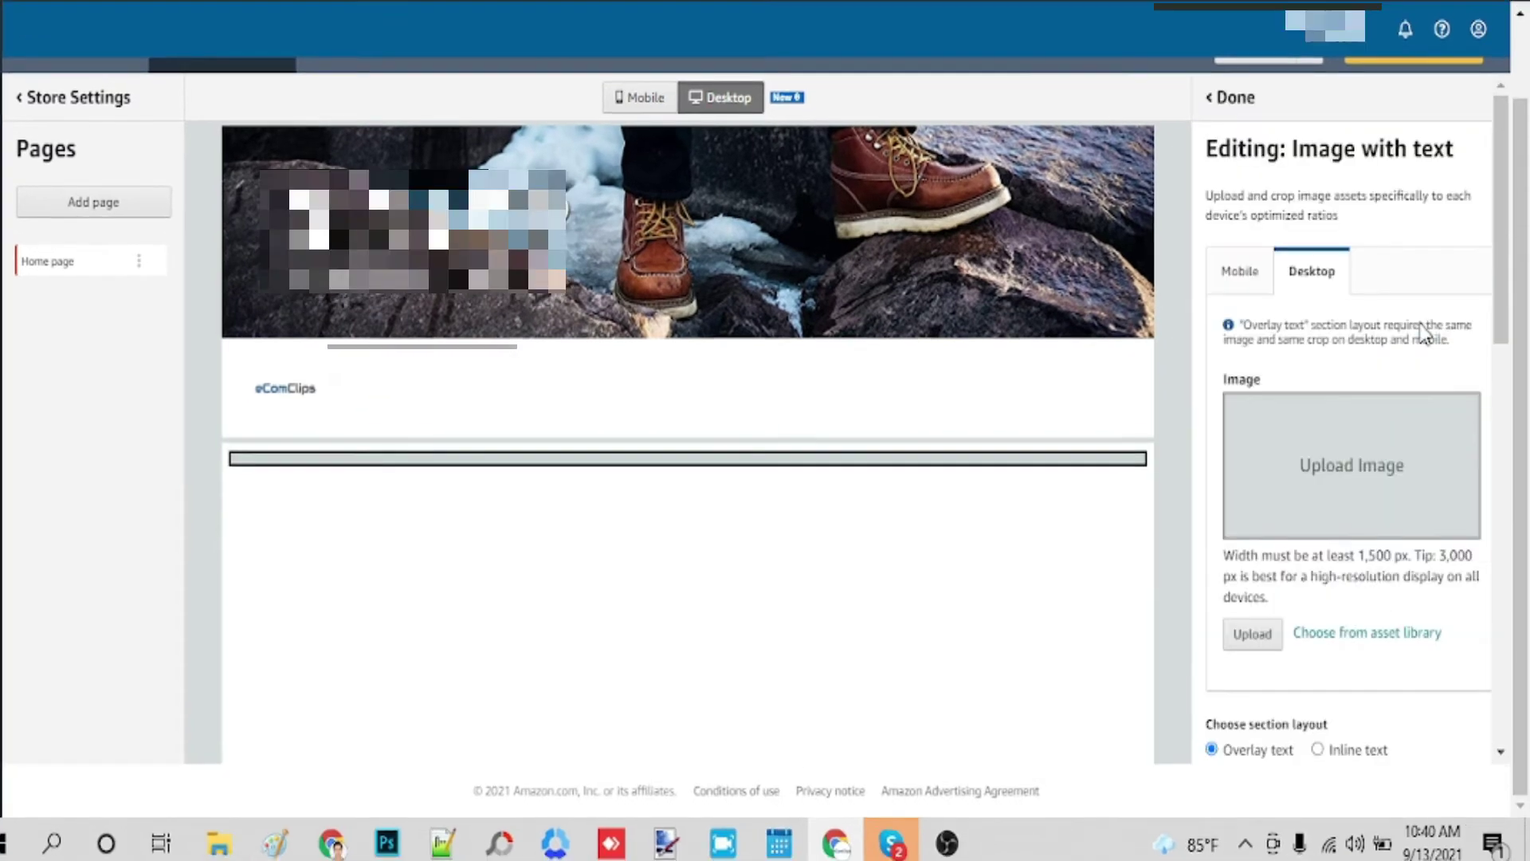
scroll(1418, 336, "down", 1)
scroll(1418, 334, "down", 3)
left_click(1253, 243)
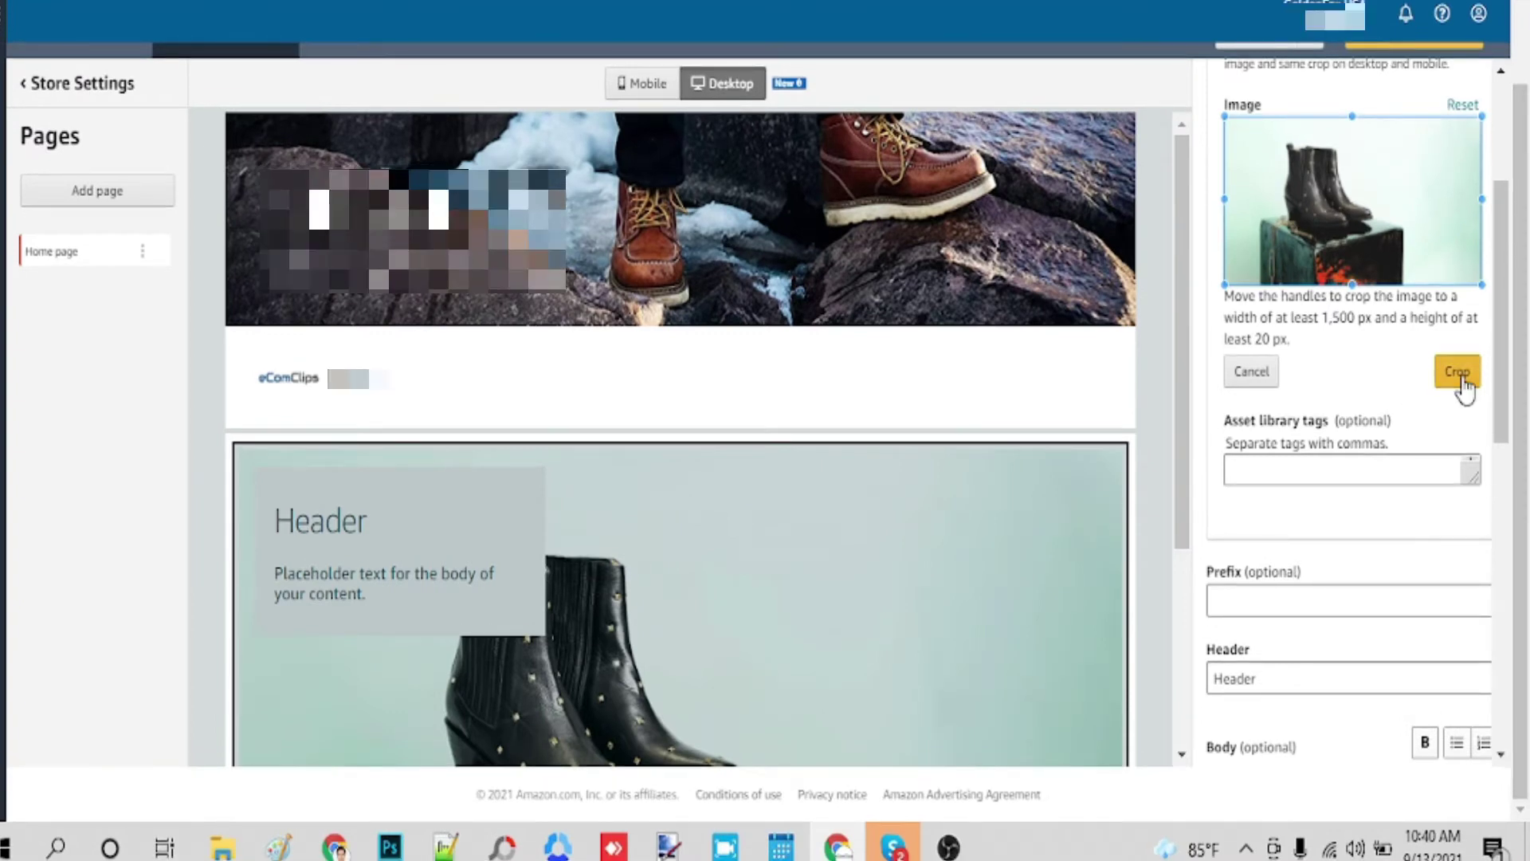
left_click(1459, 374)
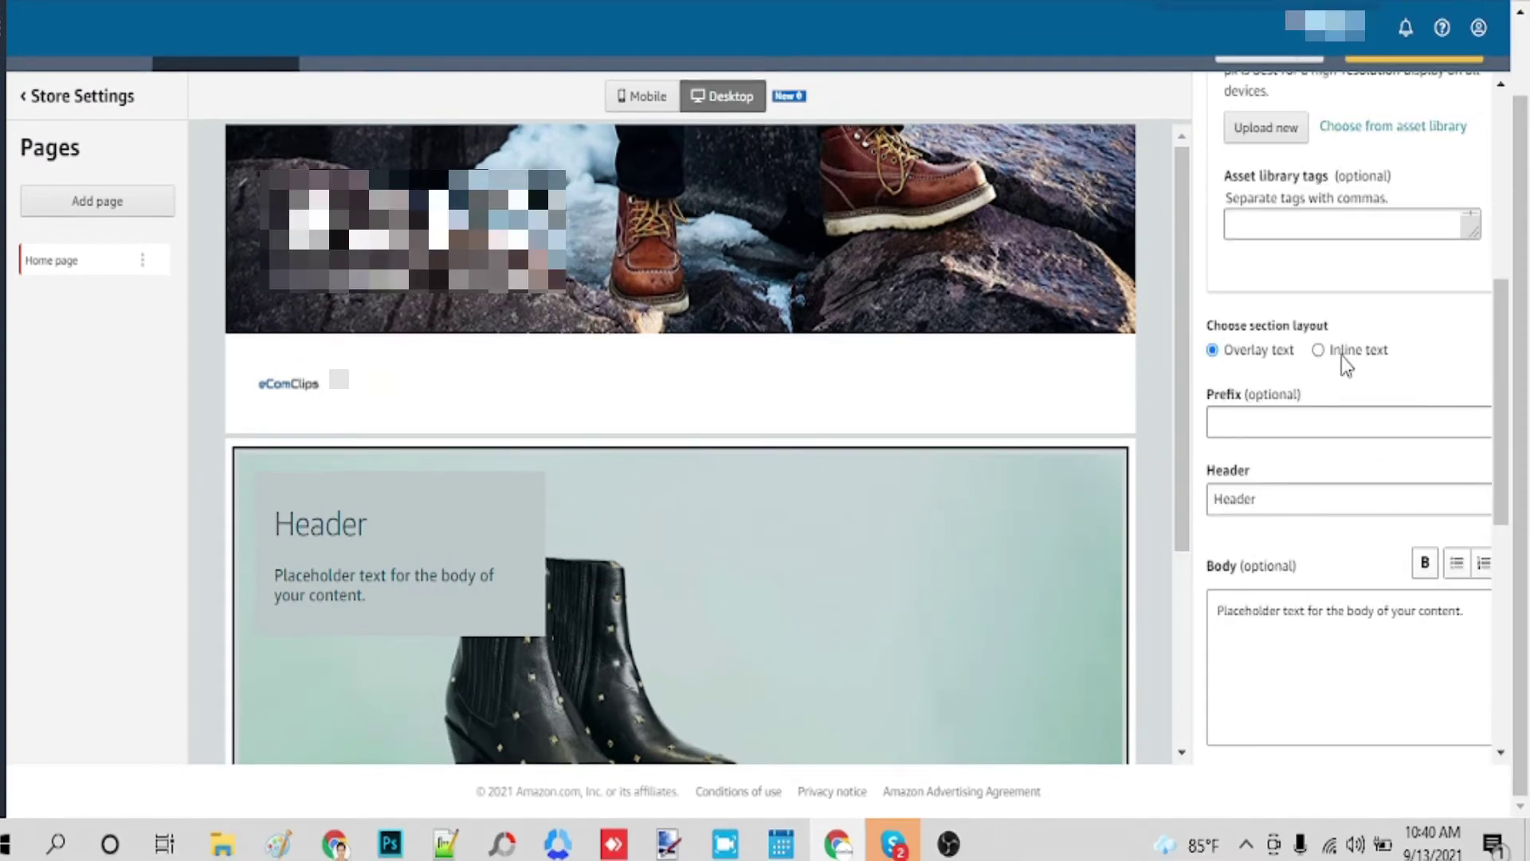
scroll(1342, 355, "down", 1)
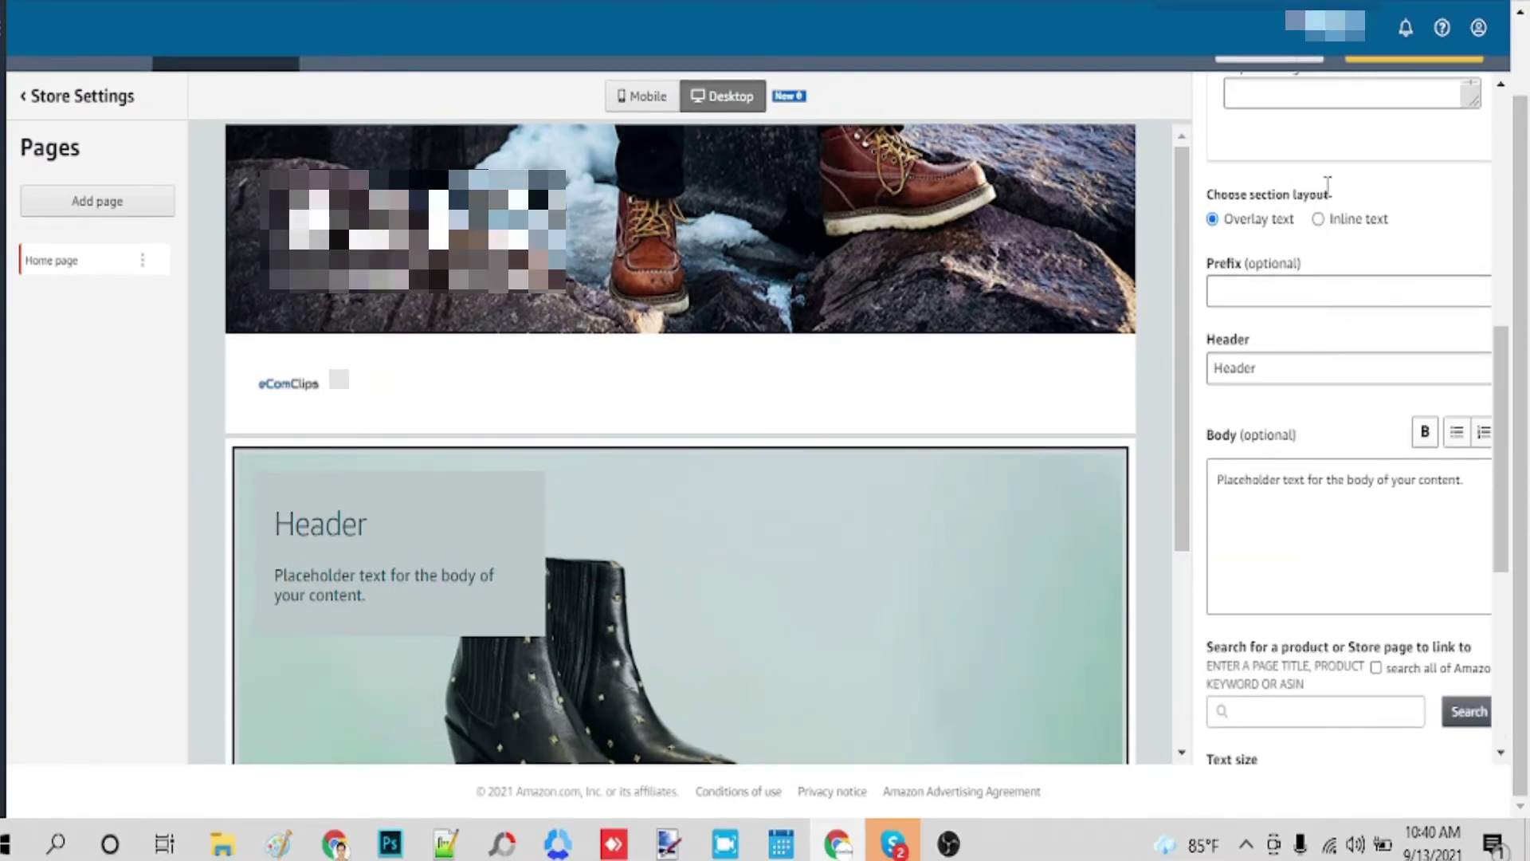
scroll(1292, 173, "down", 1)
Give the section prefix 'Shoes', heading 'HEADER', and Large text size
left_click(1298, 156)
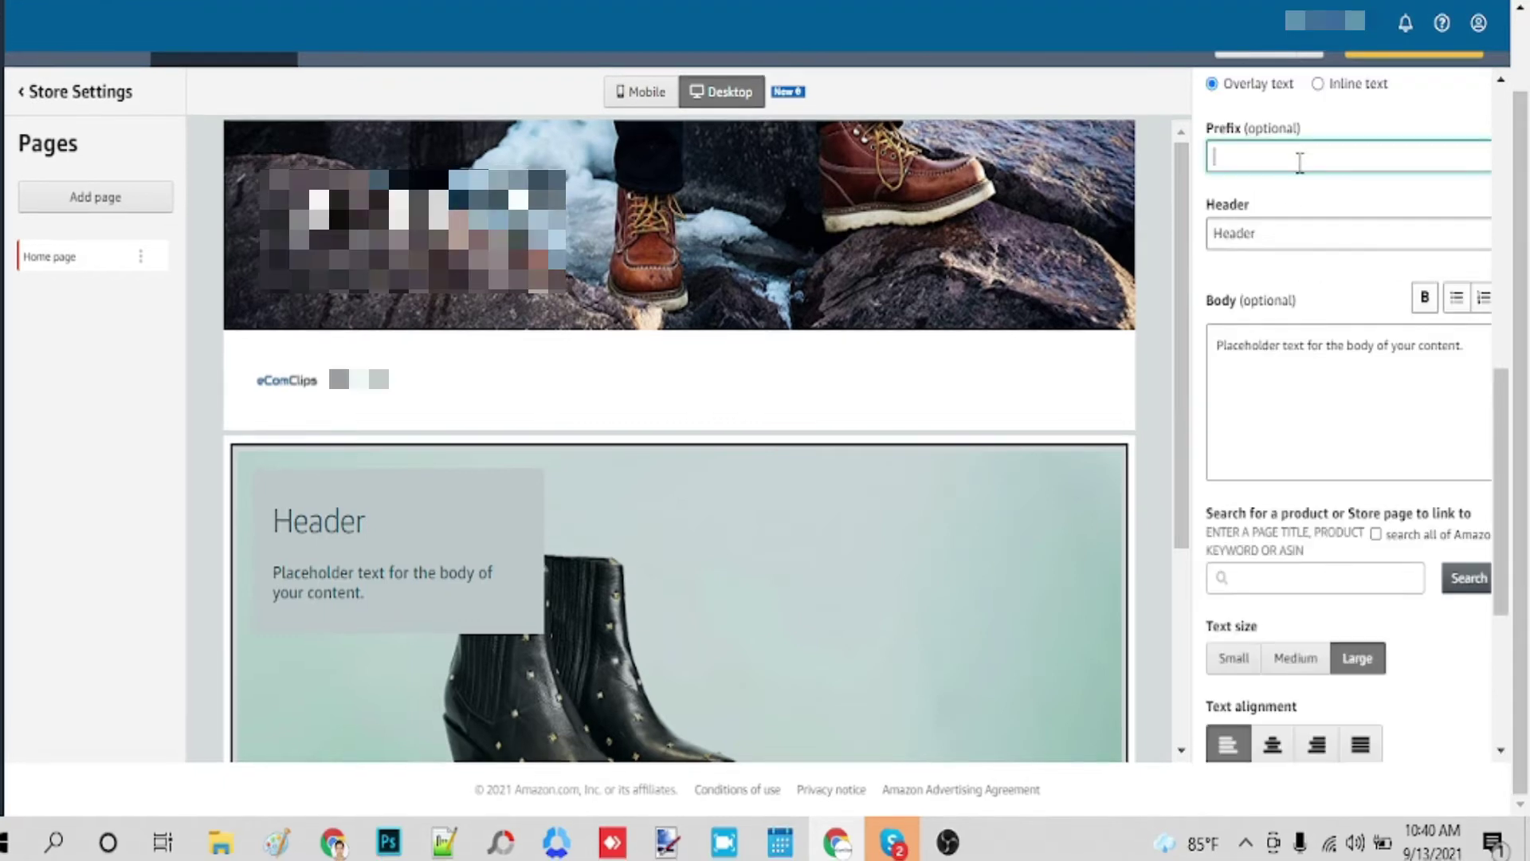
type("Shoes")
double_click(1295, 230)
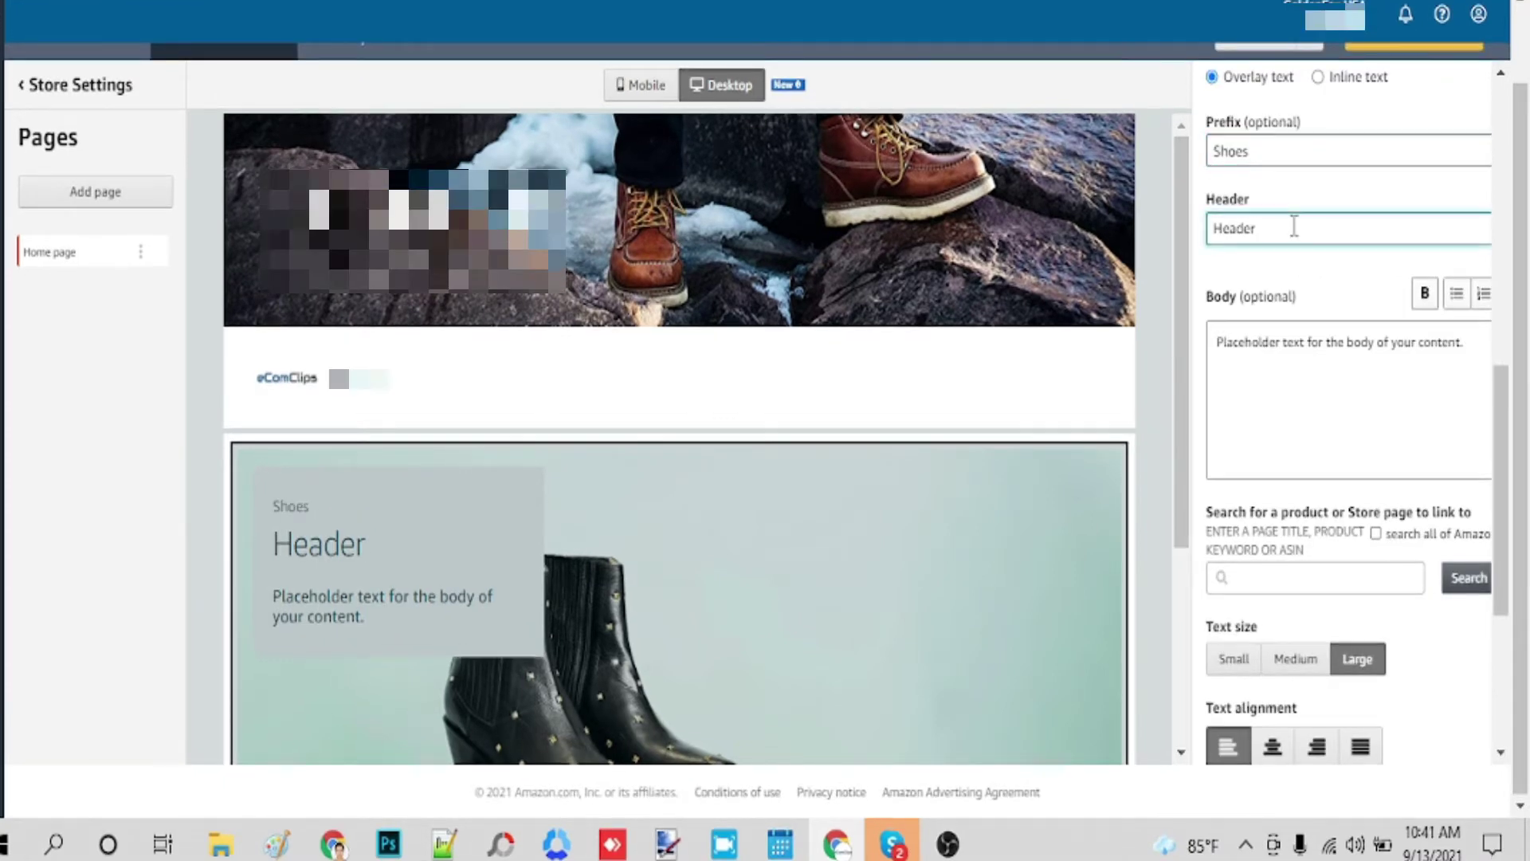
type("HEADER")
left_click(1311, 338)
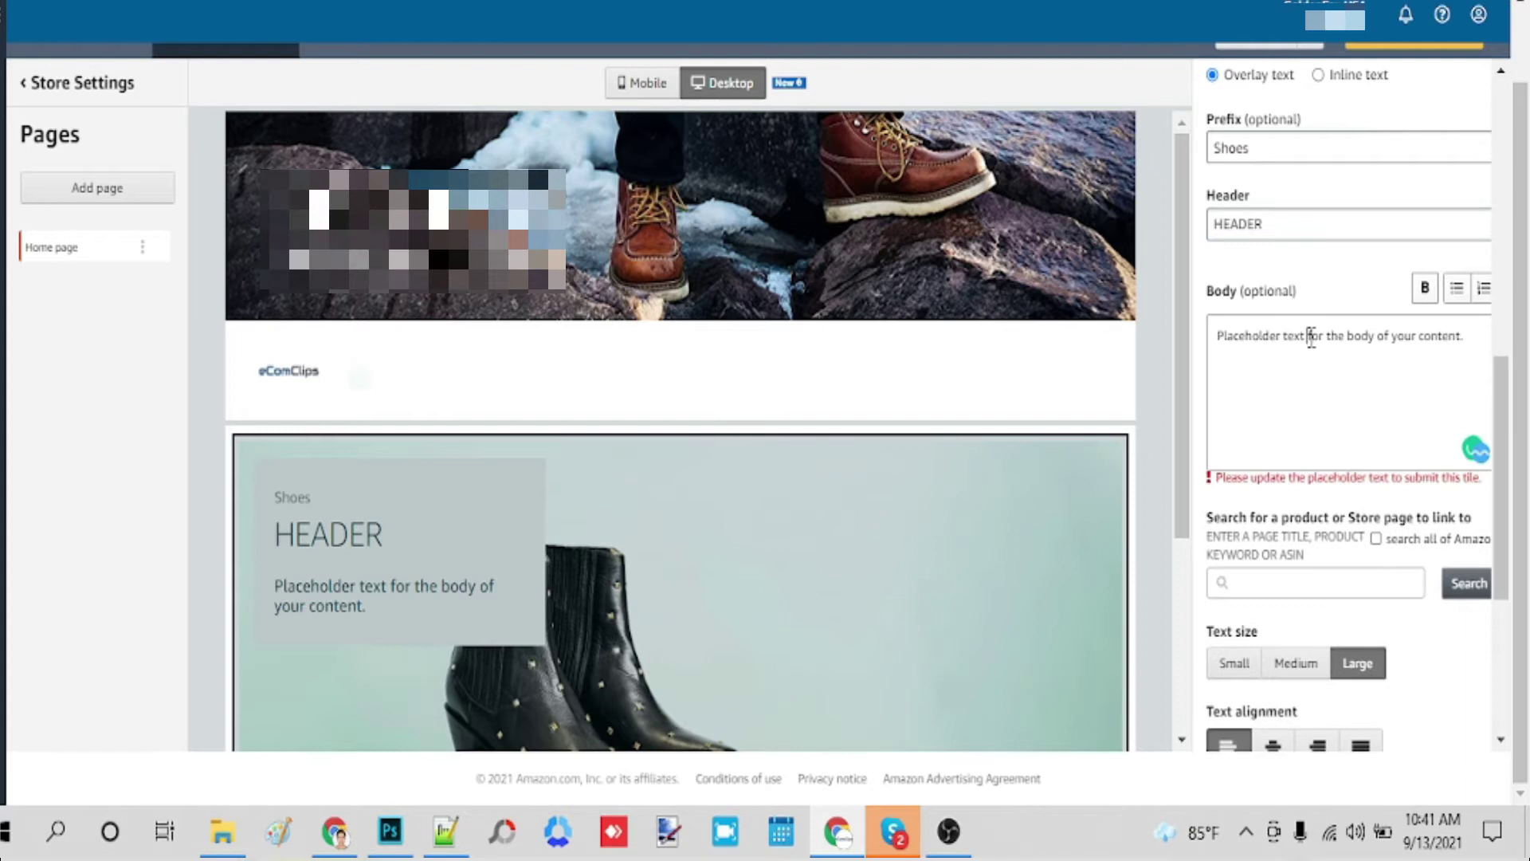
scroll(1220, 509, "down", 3)
left_click(1234, 307)
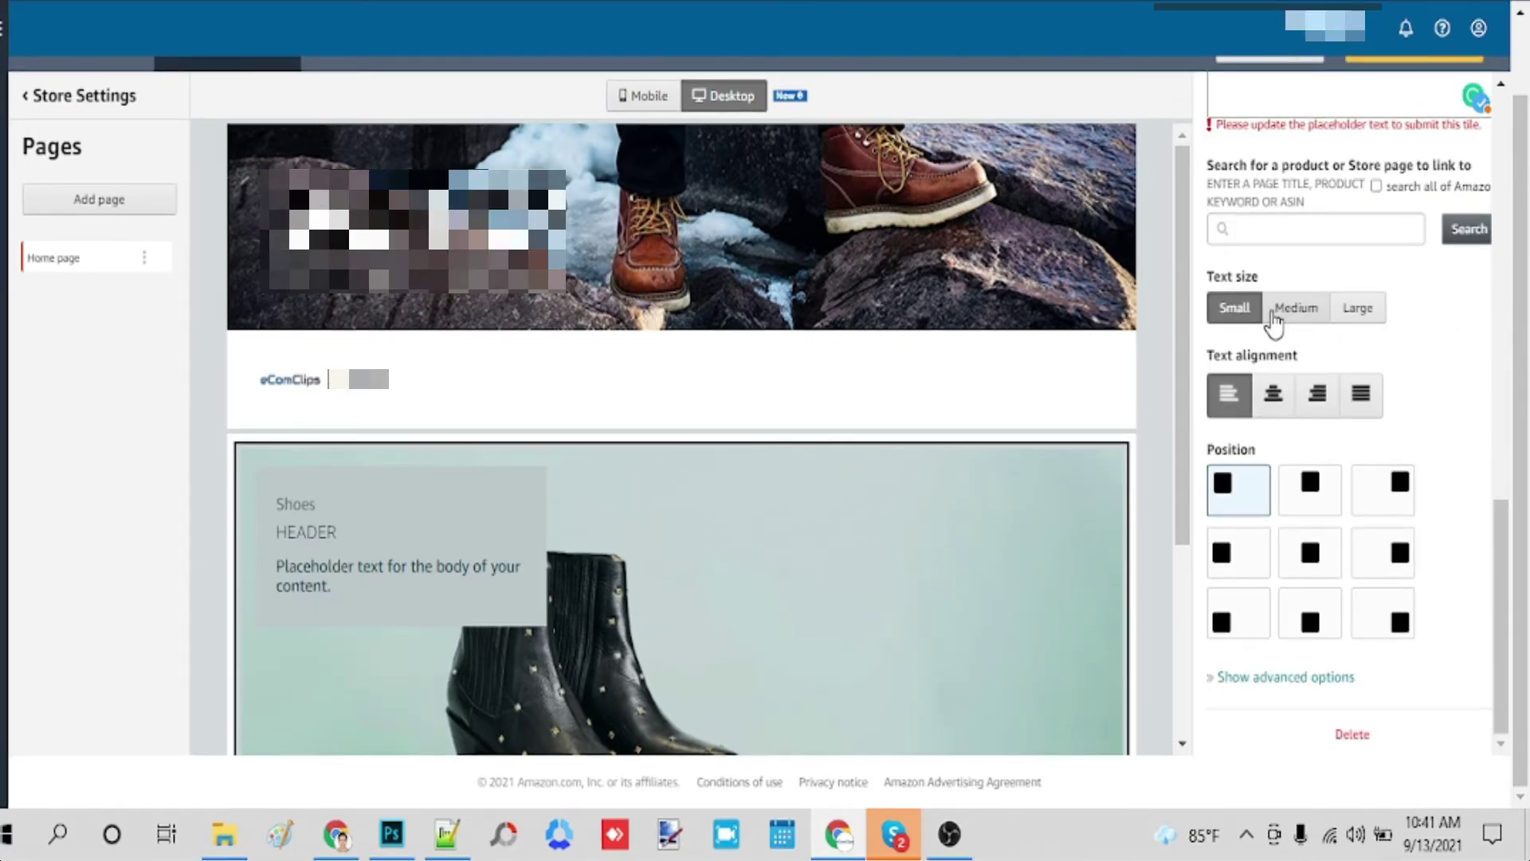
left_click(1300, 314)
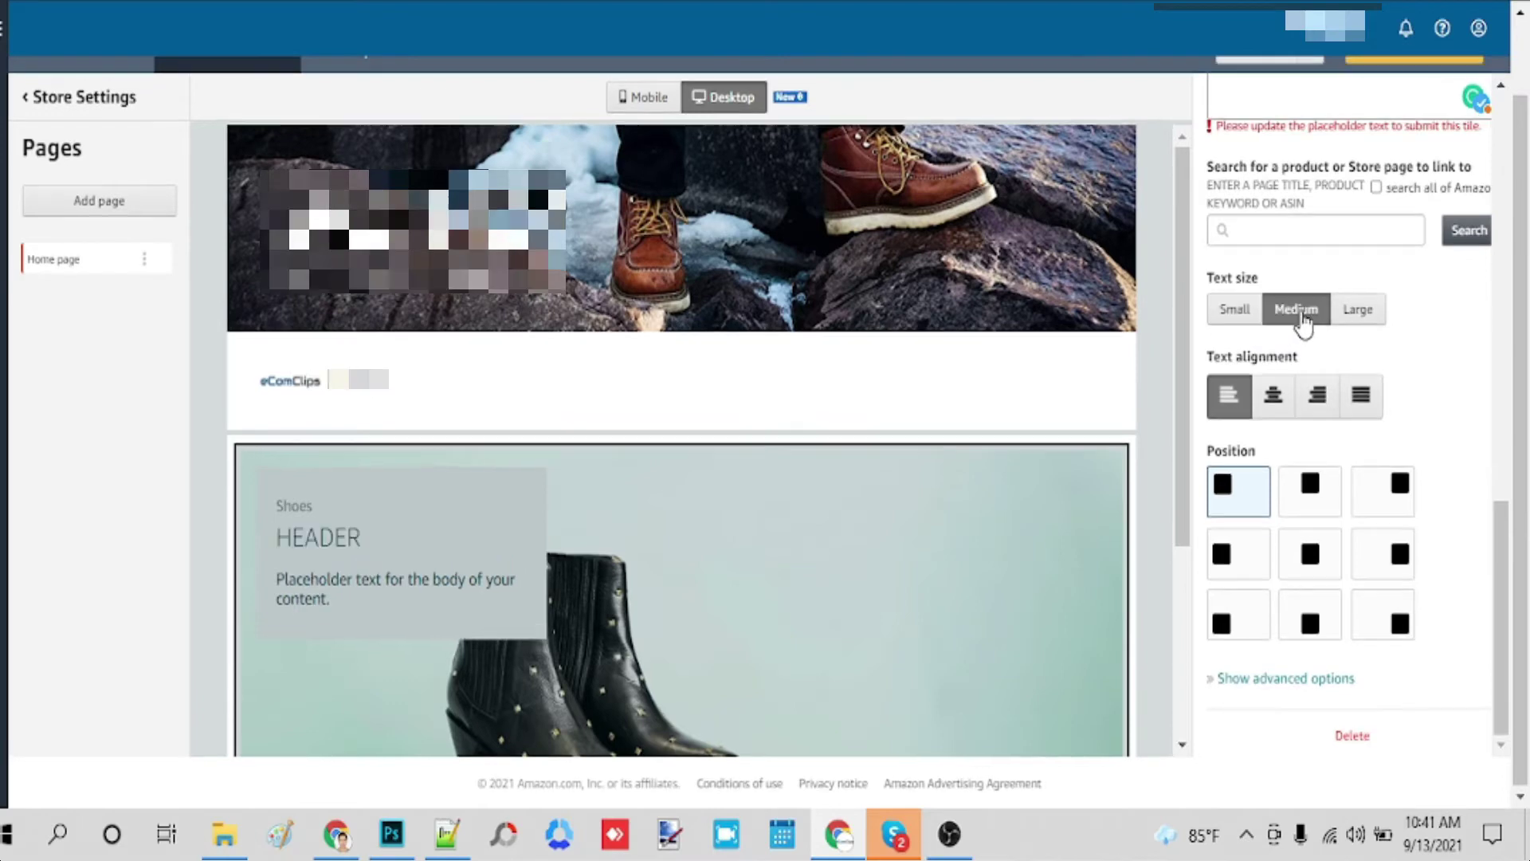
left_click(1357, 314)
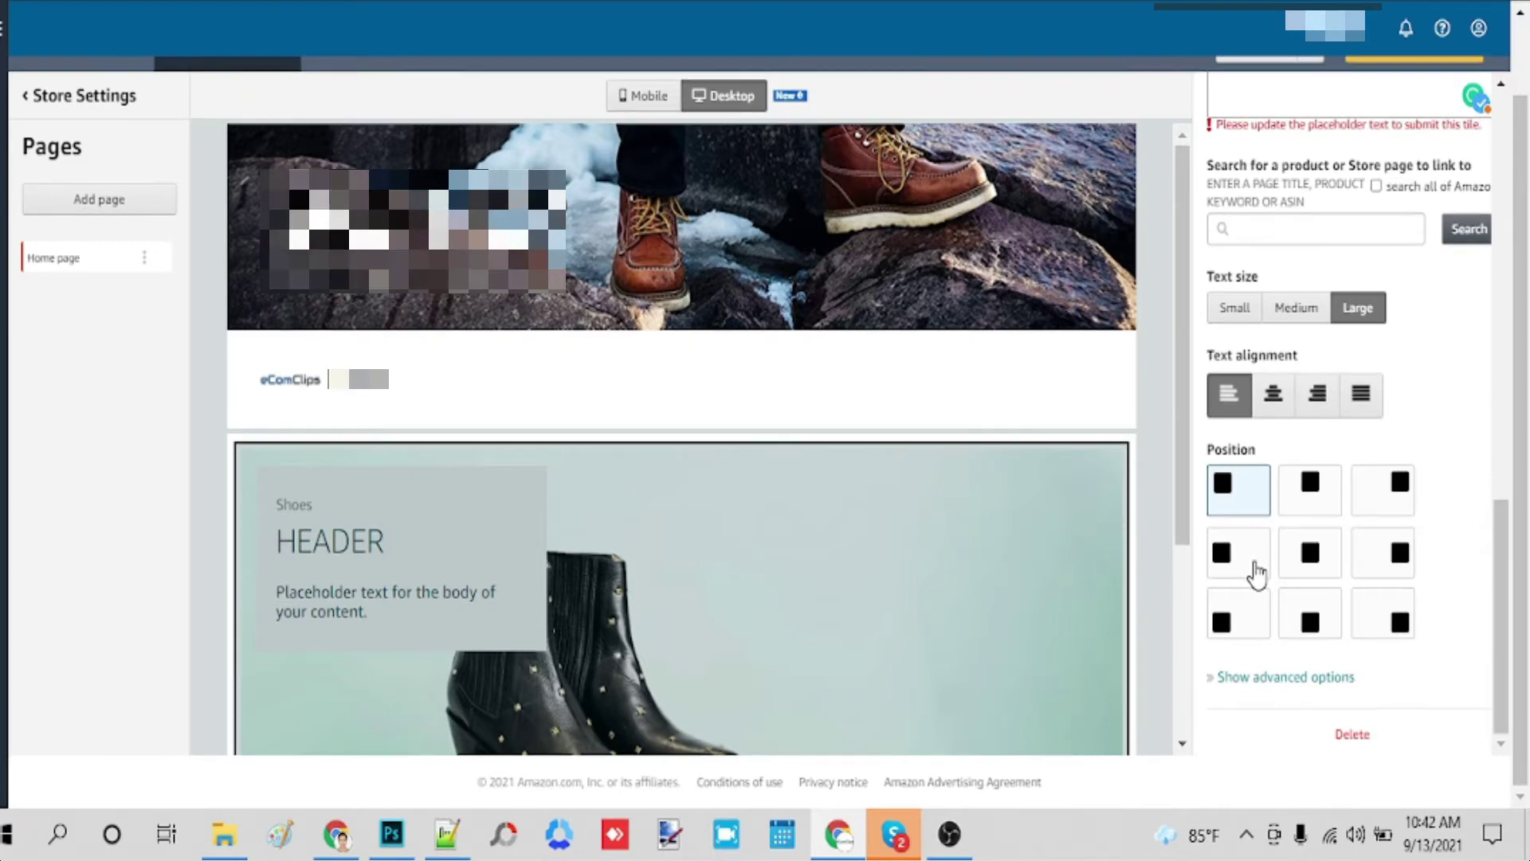
scroll(850, 594, "down", 3)
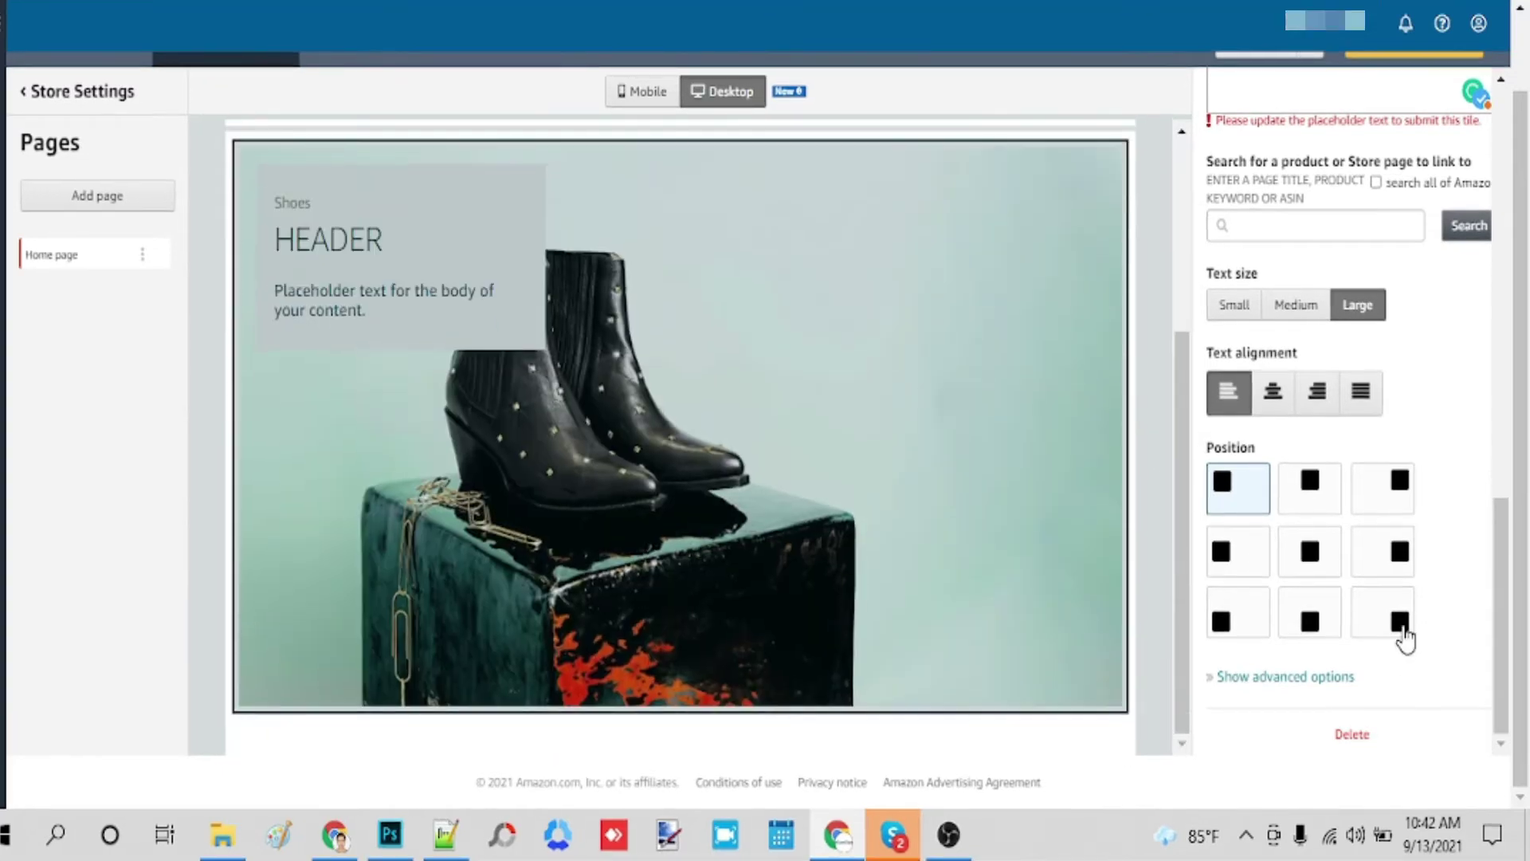
Place the text box at the image's top-left and finish editing the section
left_click(1399, 622)
left_click(1393, 499)
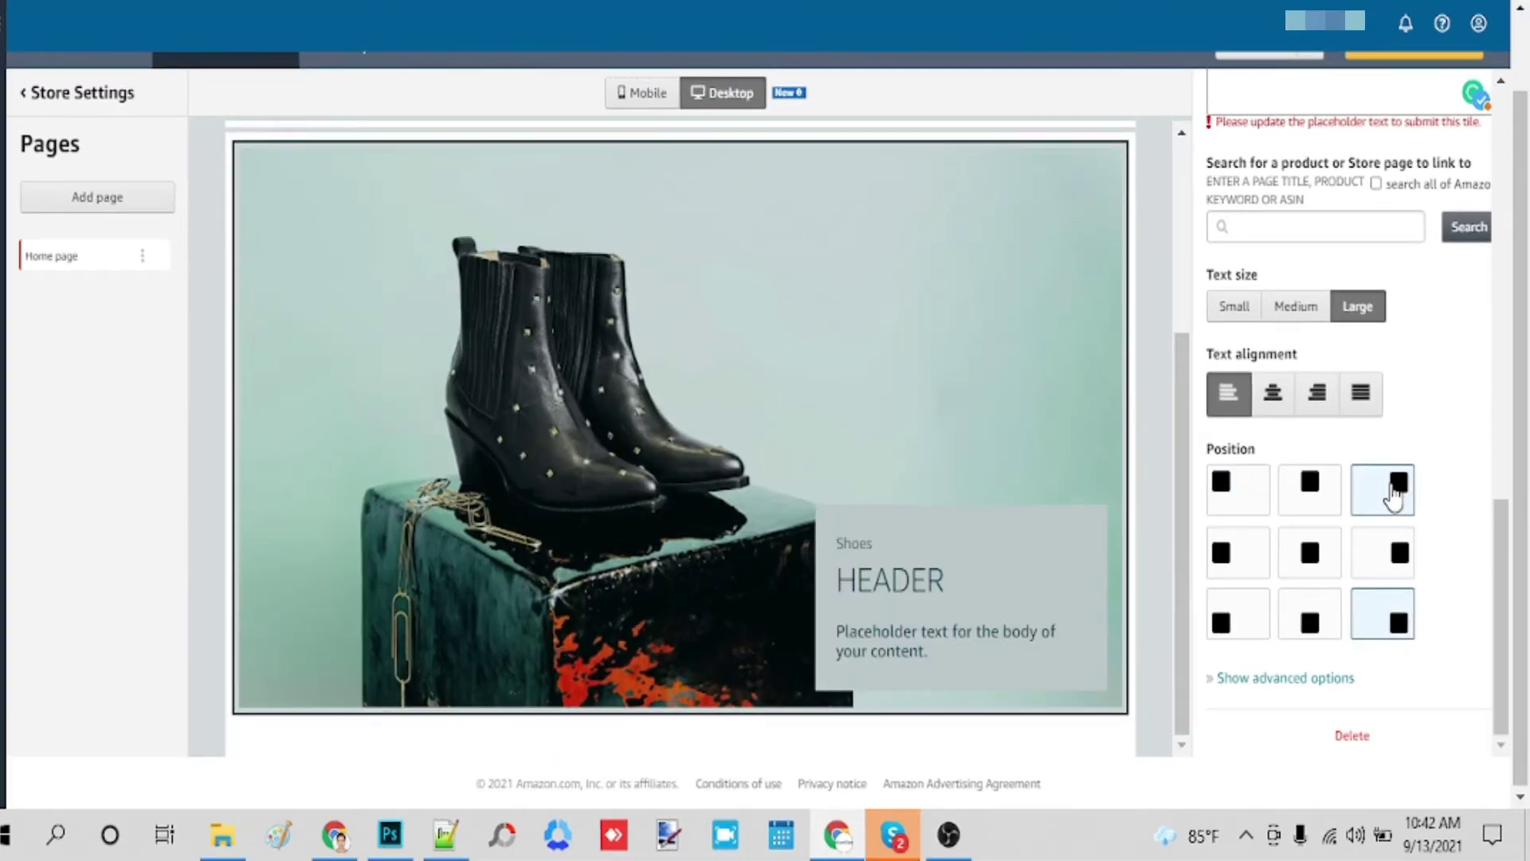
left_click(1310, 555)
left_click(1224, 490)
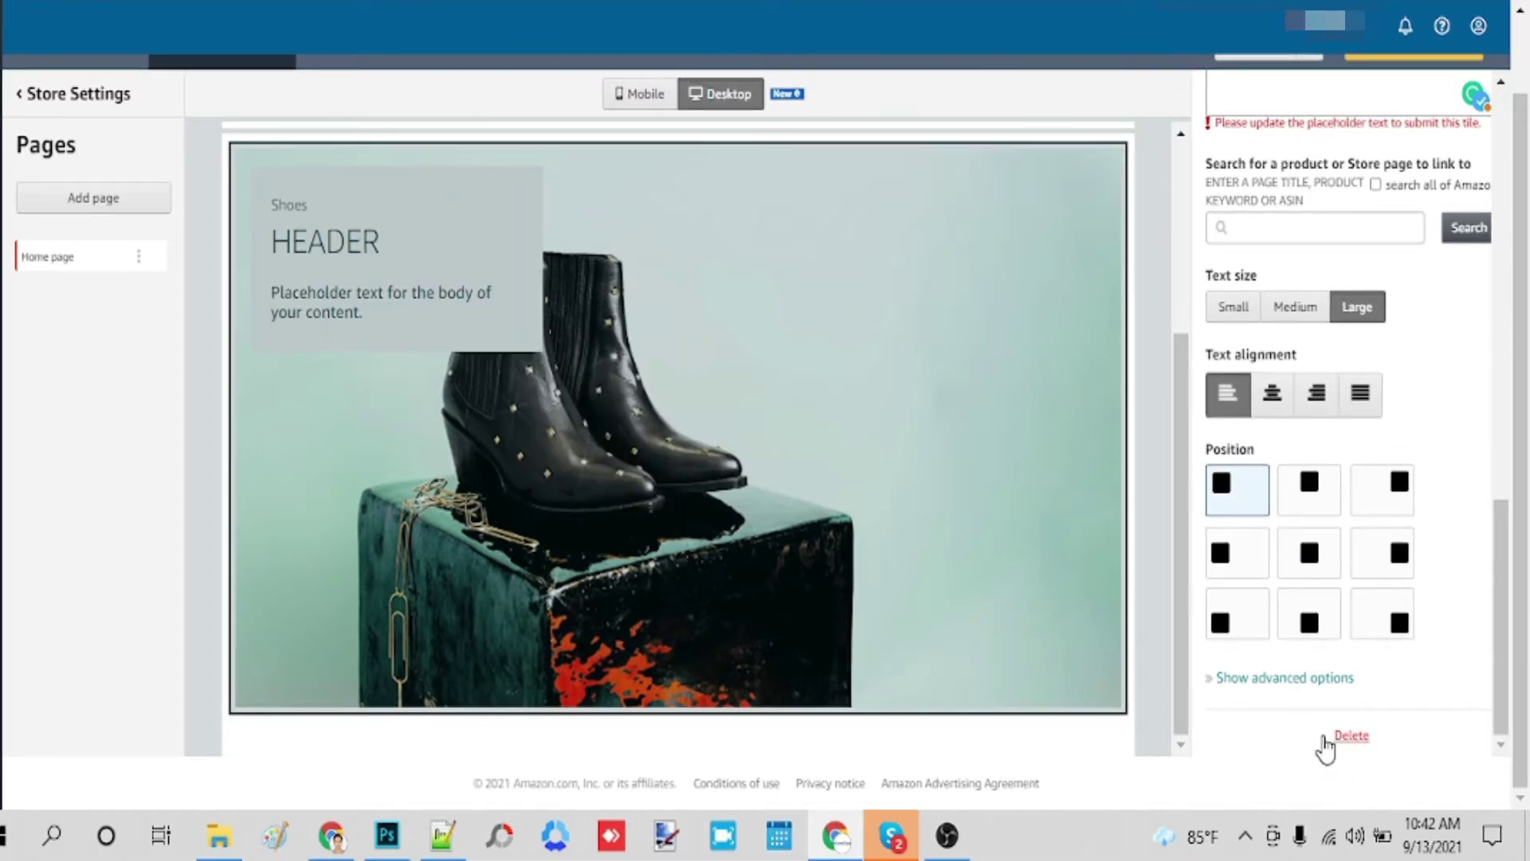
scroll(1324, 478, "up", 5)
left_click(1224, 76)
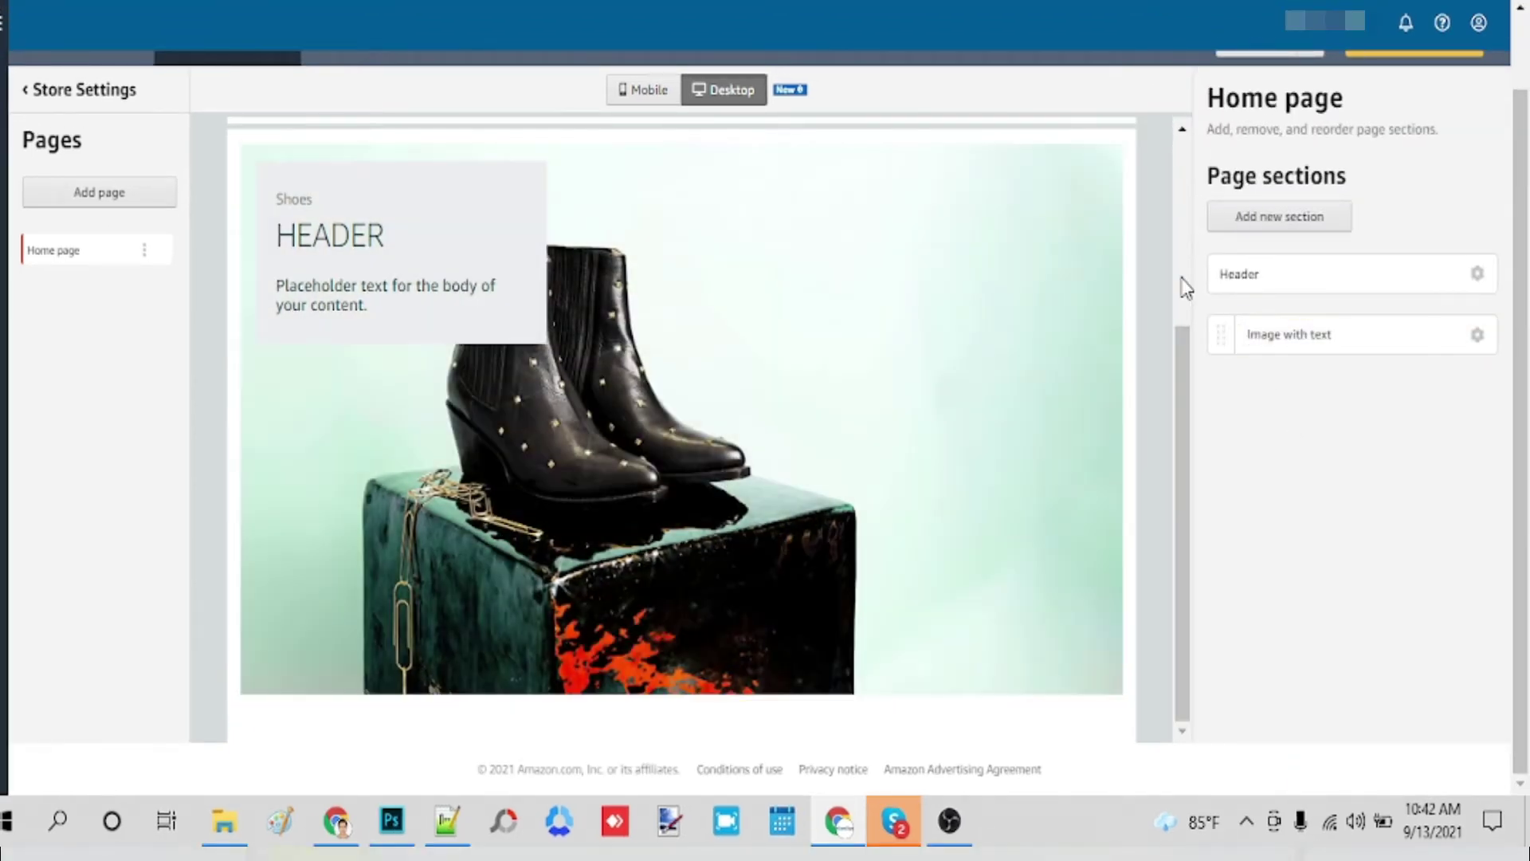
Add a Product section with the Durapro safety boot found by searching 'shoe'
left_click(1306, 222)
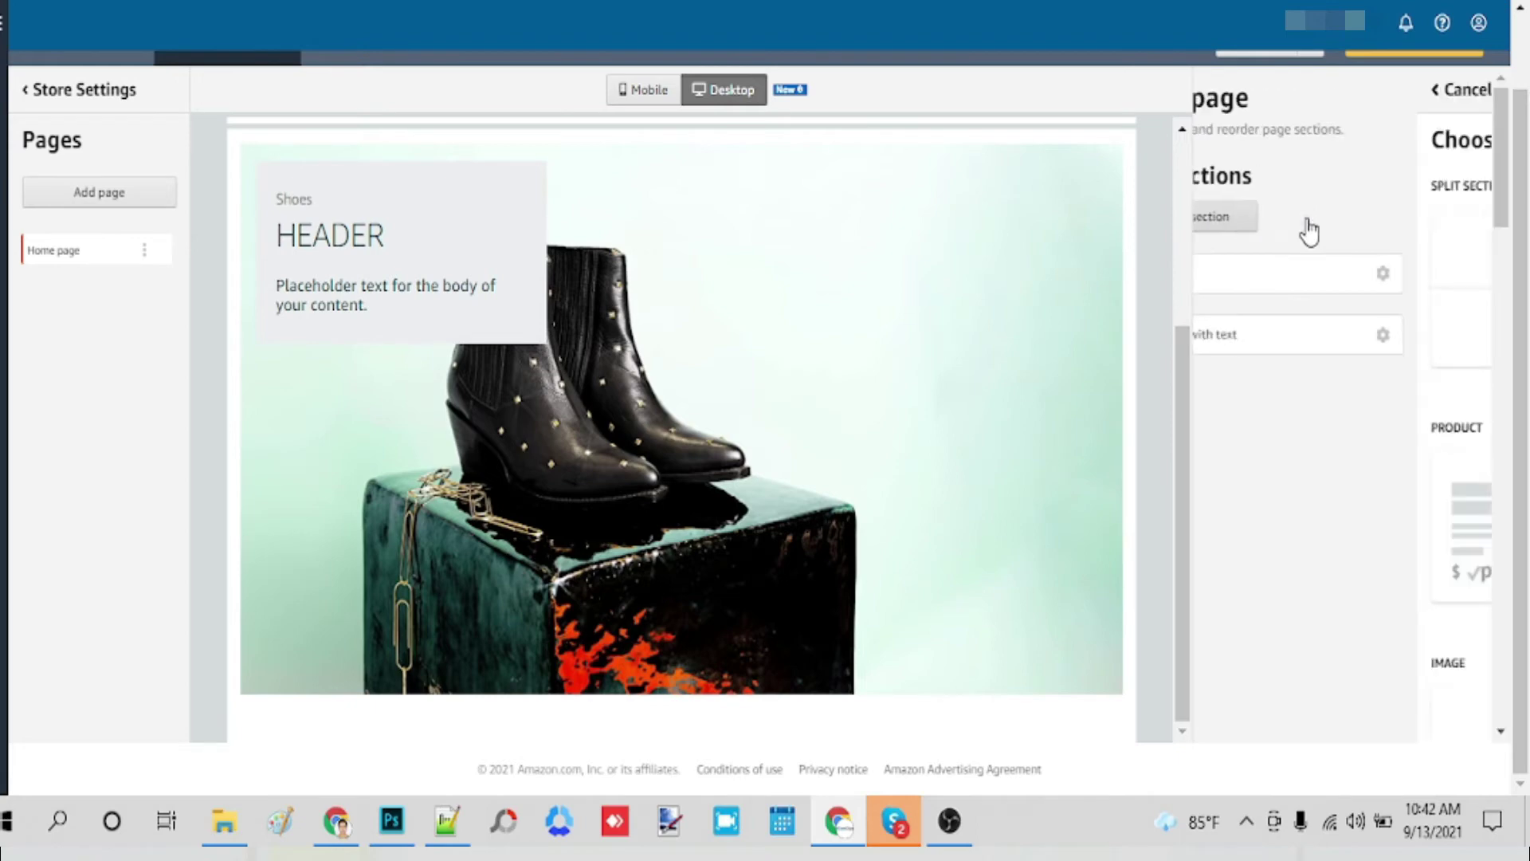
scroll(1325, 365, "down", 2)
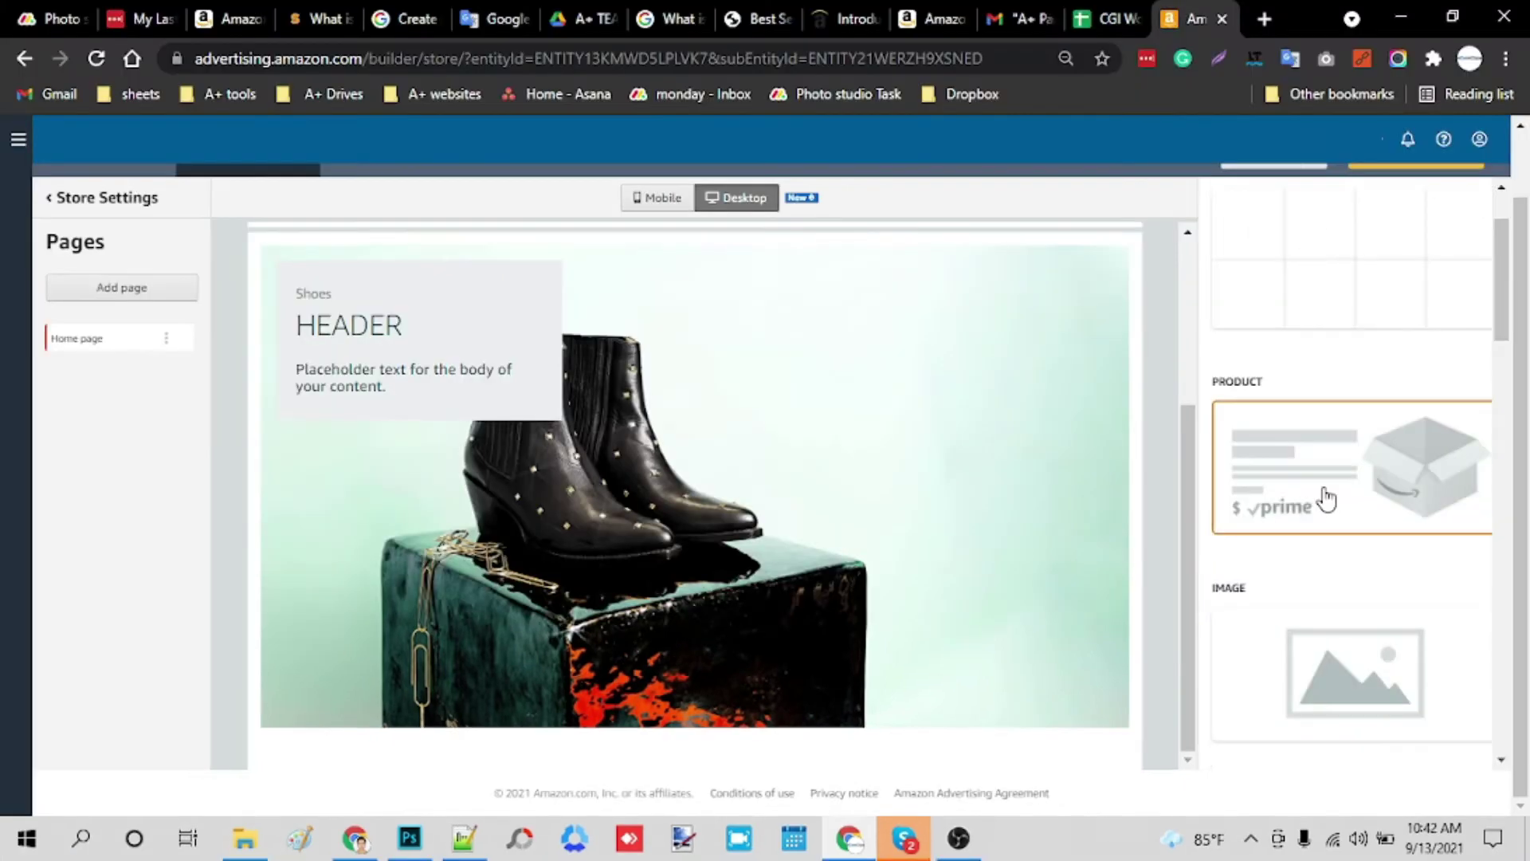
left_click(1378, 483)
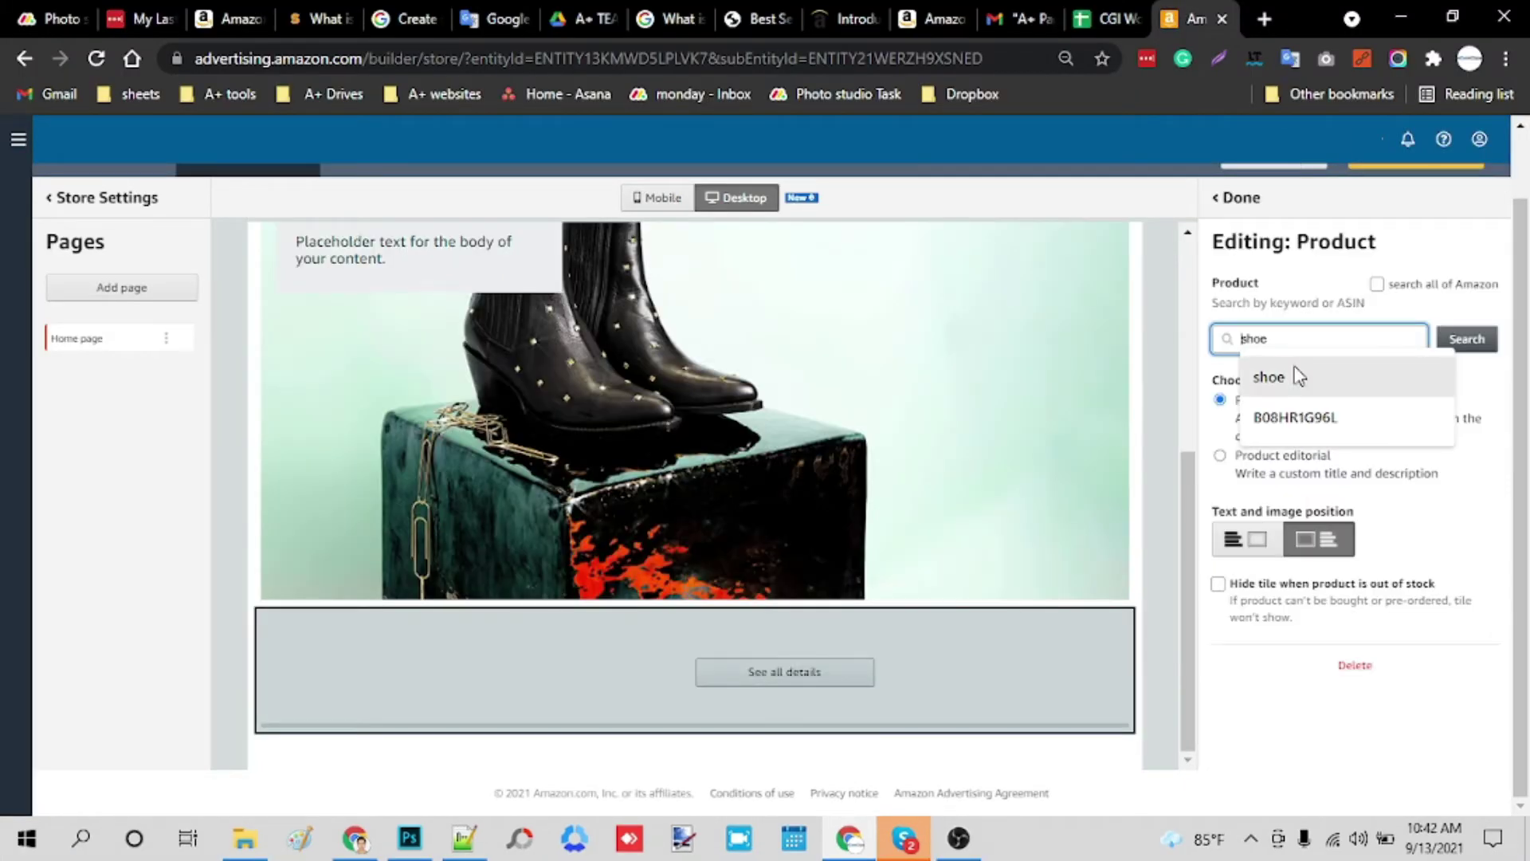
key("Escape")
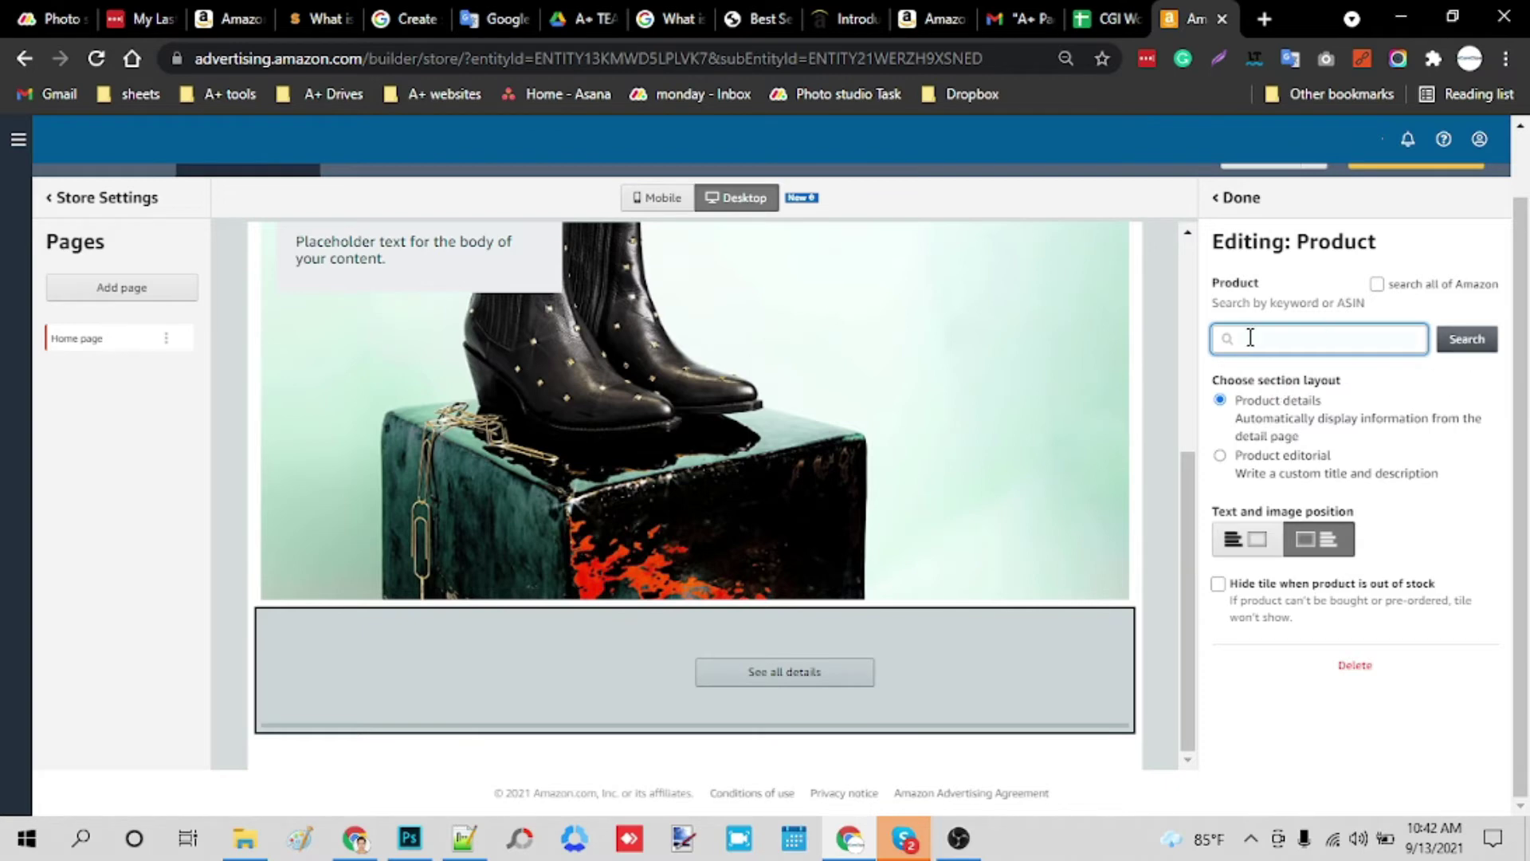
left_click(1259, 339)
left_click(1272, 376)
left_click(1473, 342)
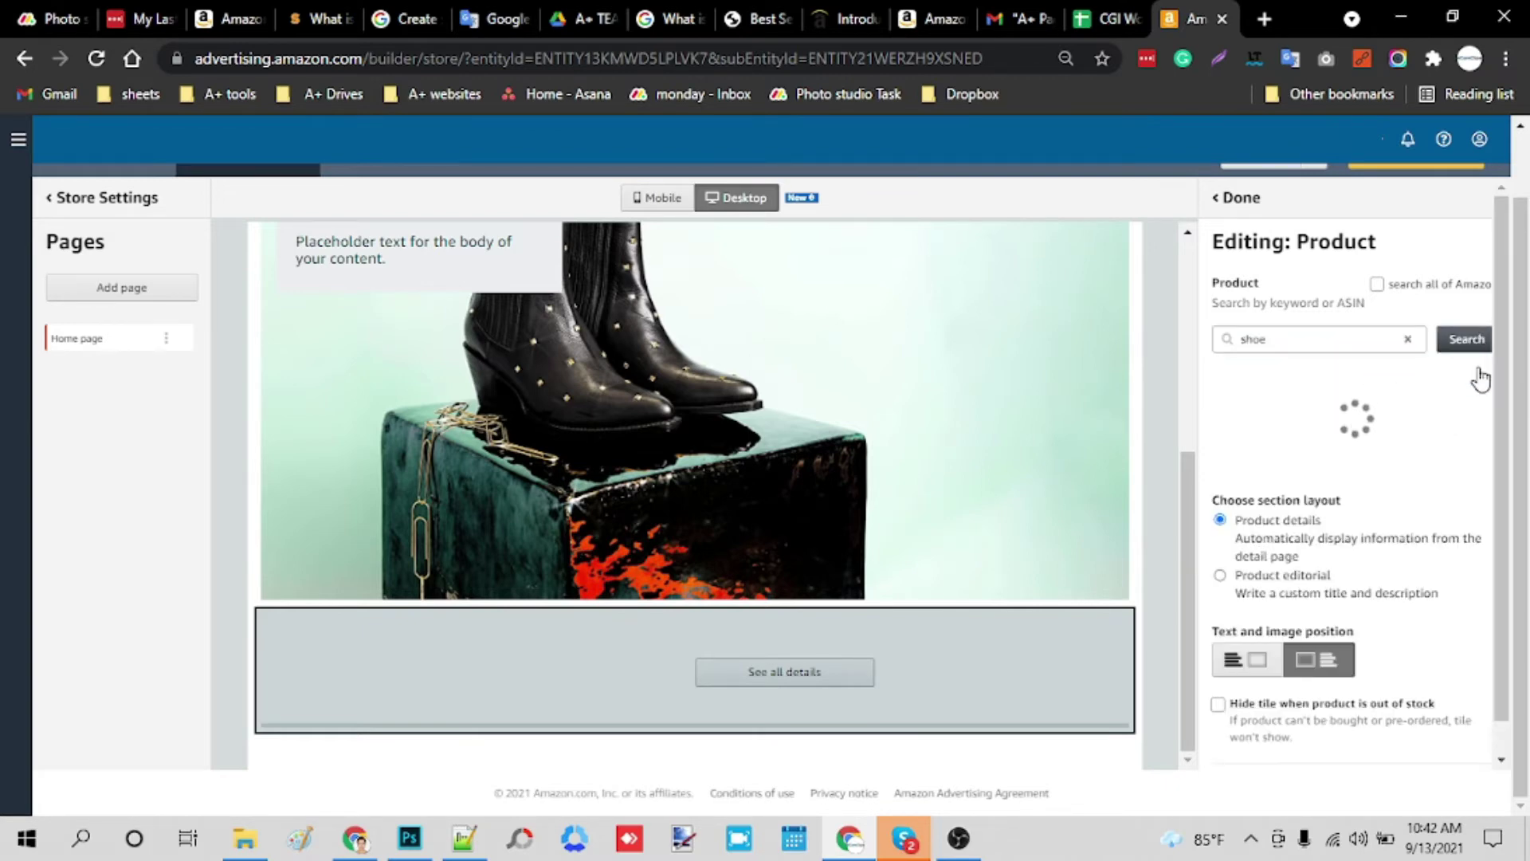
scroll(1425, 636, "down", 2)
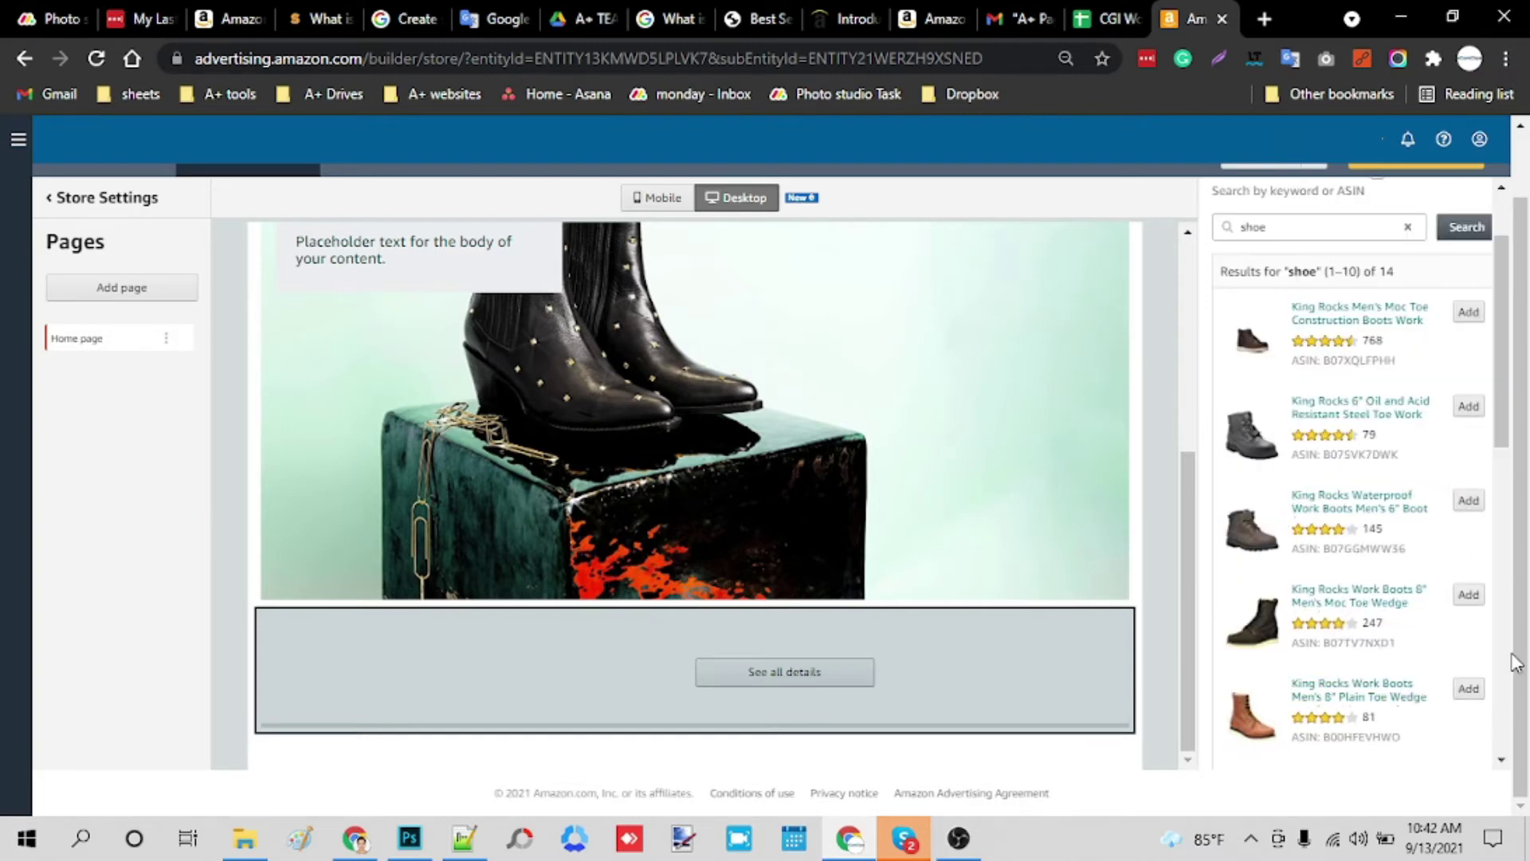
scroll(1398, 640, "down", 1)
scroll(1397, 639, "down", 1)
left_click(1468, 643)
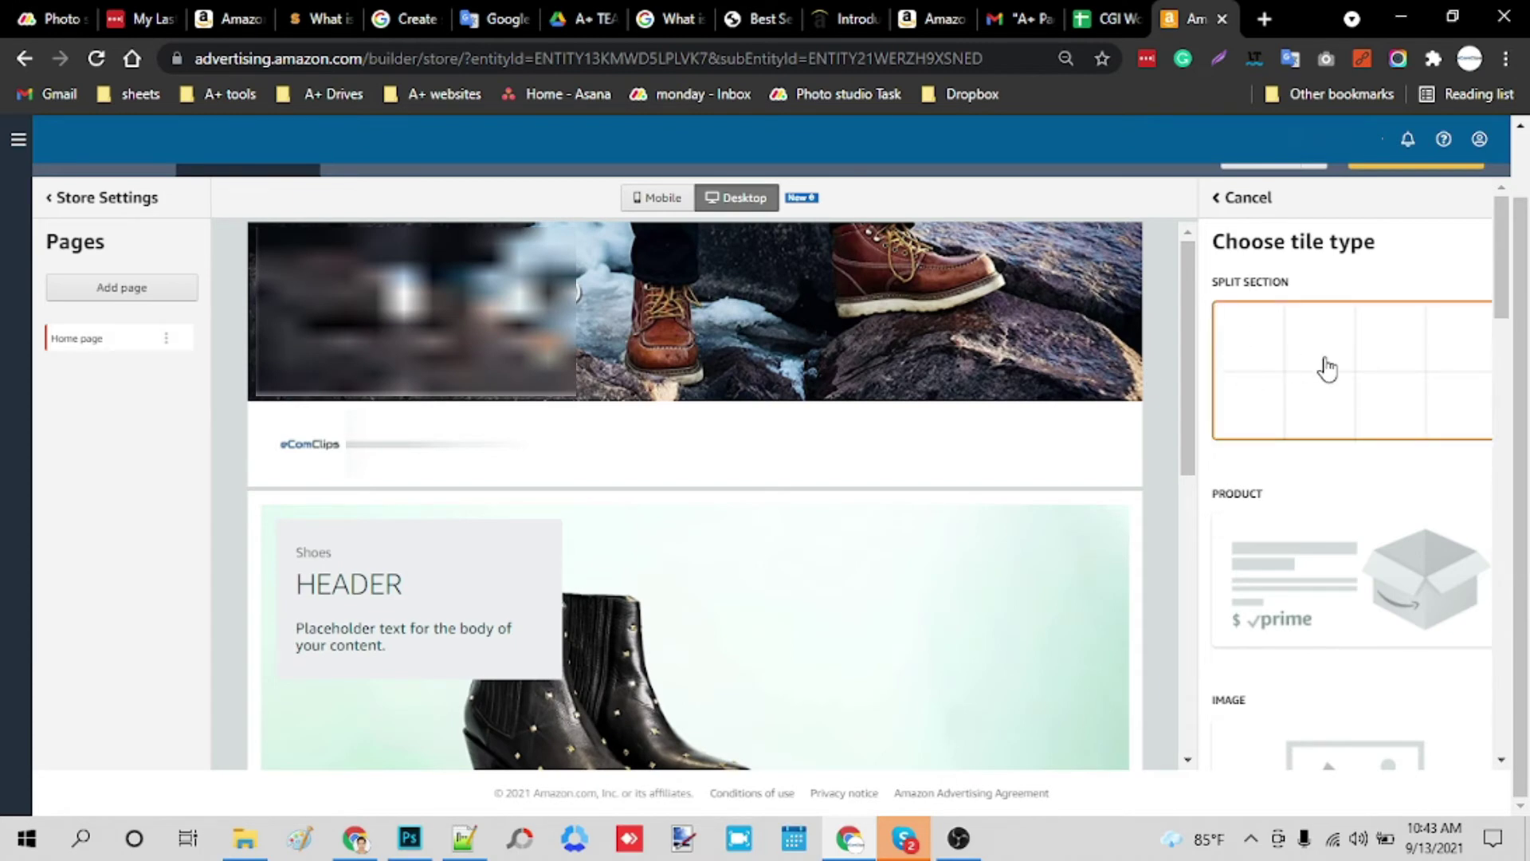
Add a two-tile split section to the home page
left_click(1282, 419)
scroll(1363, 574, "down", 3)
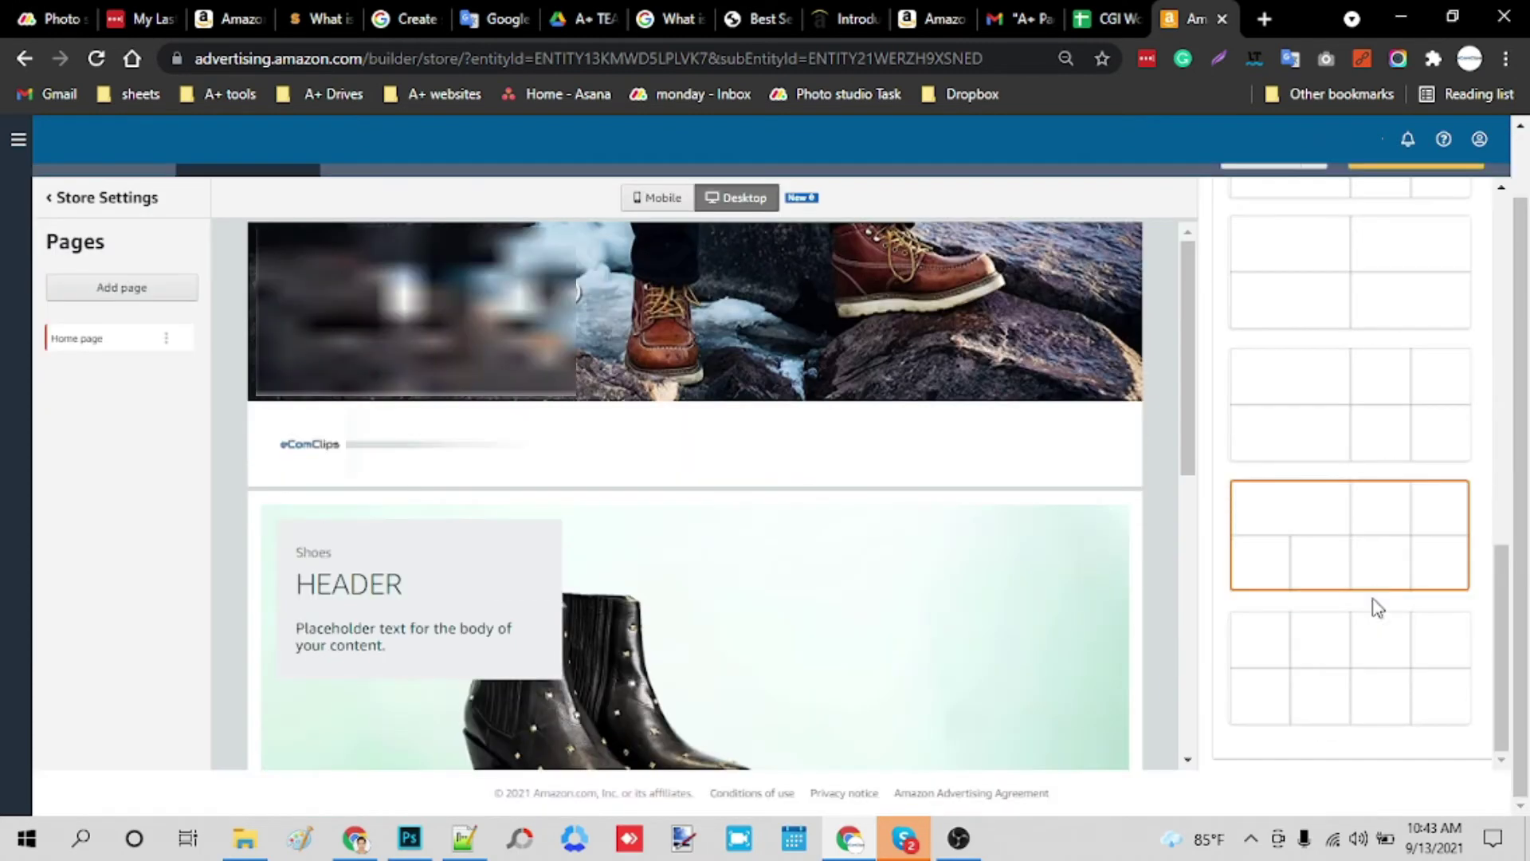
scroll(1375, 616, "down", 2)
scroll(1375, 625, "up", 2)
scroll(1373, 626, "up", 3)
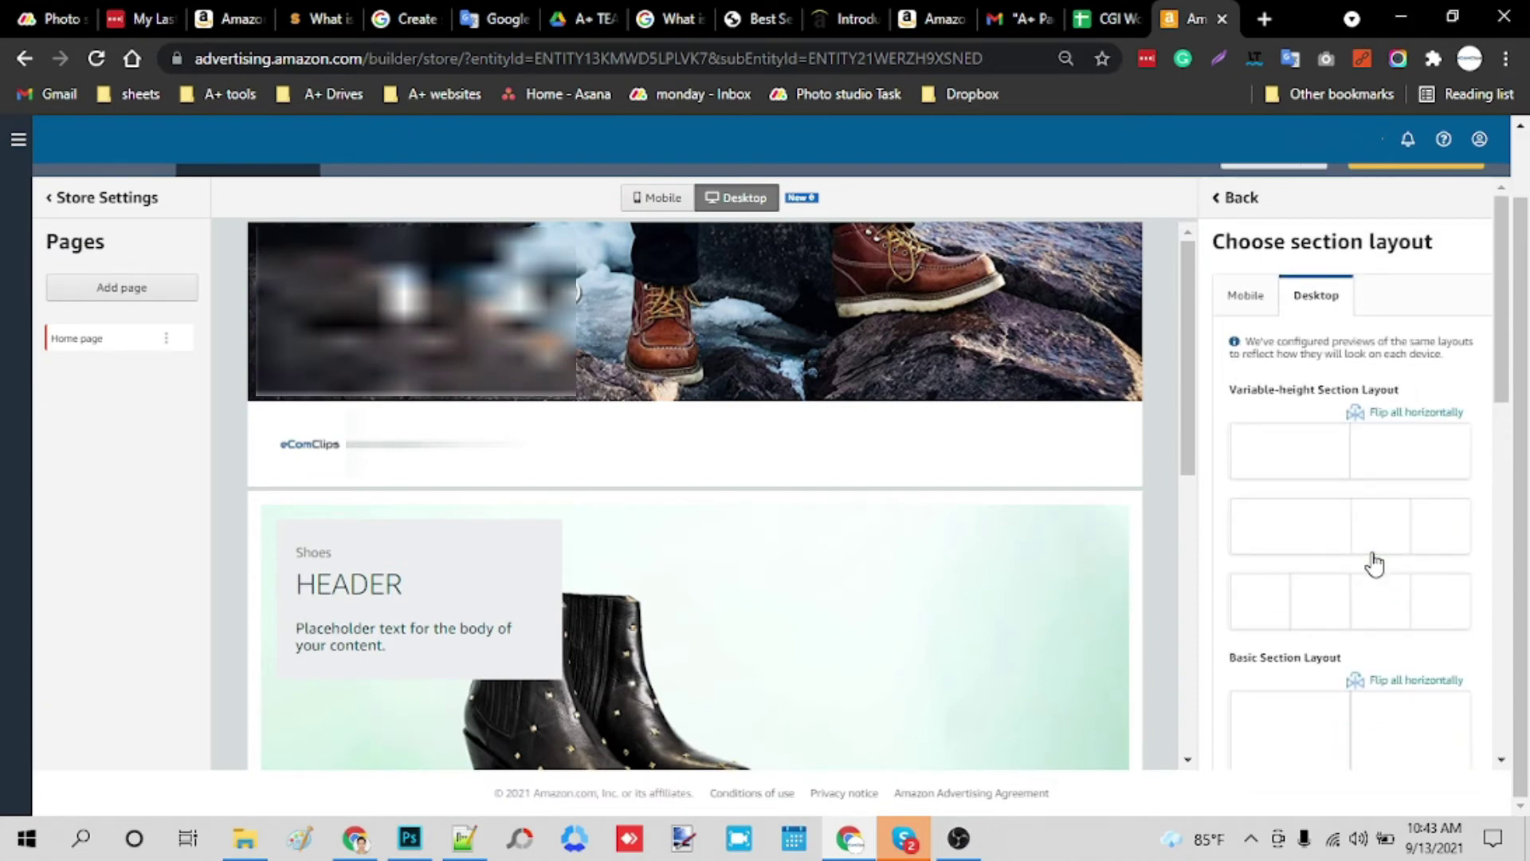
scroll(1374, 563, "down", 2)
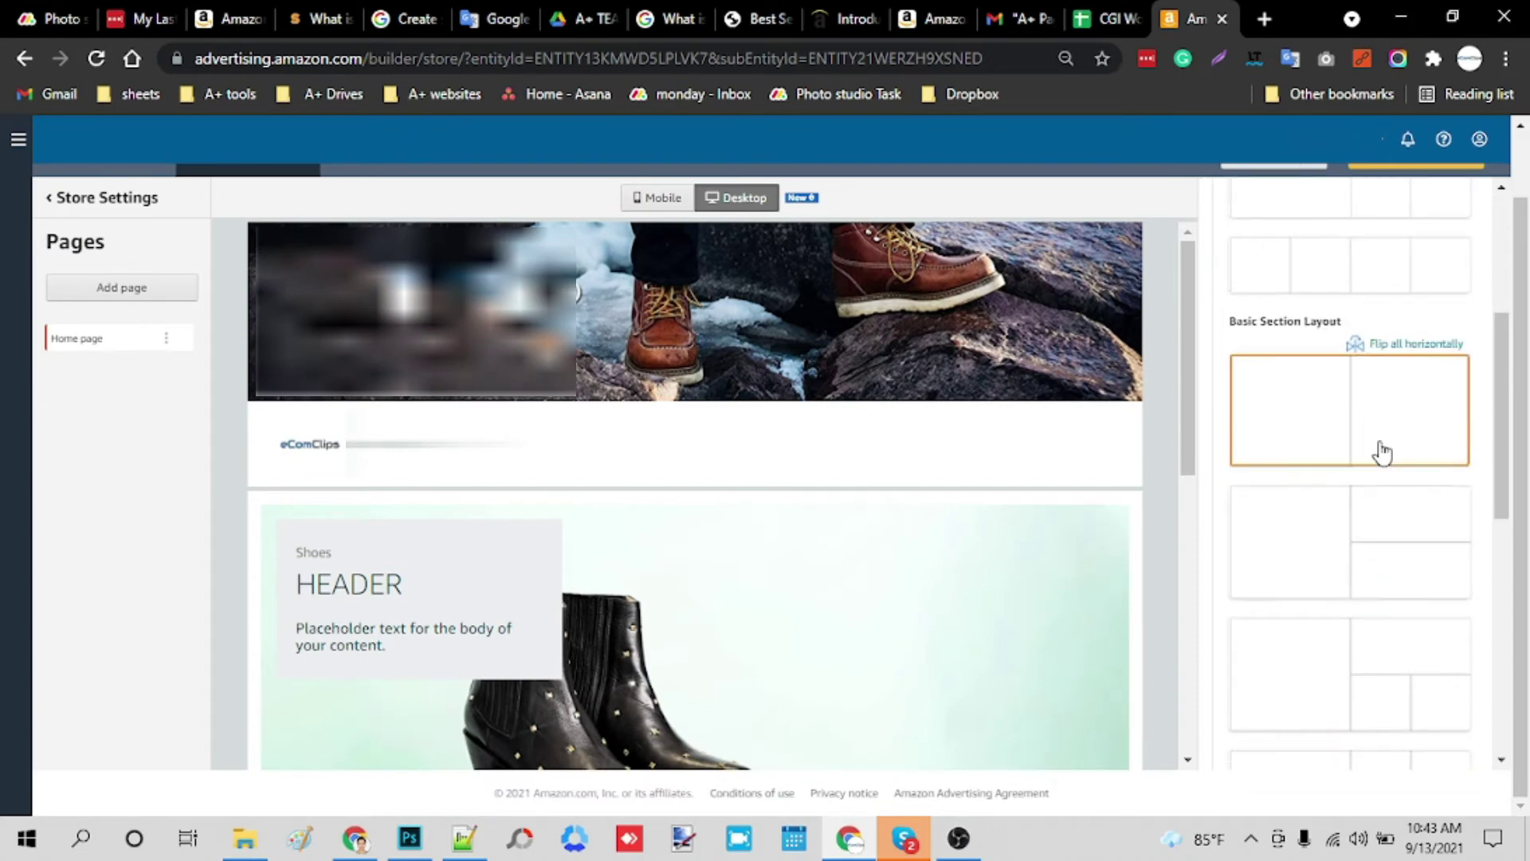
left_click(1365, 440)
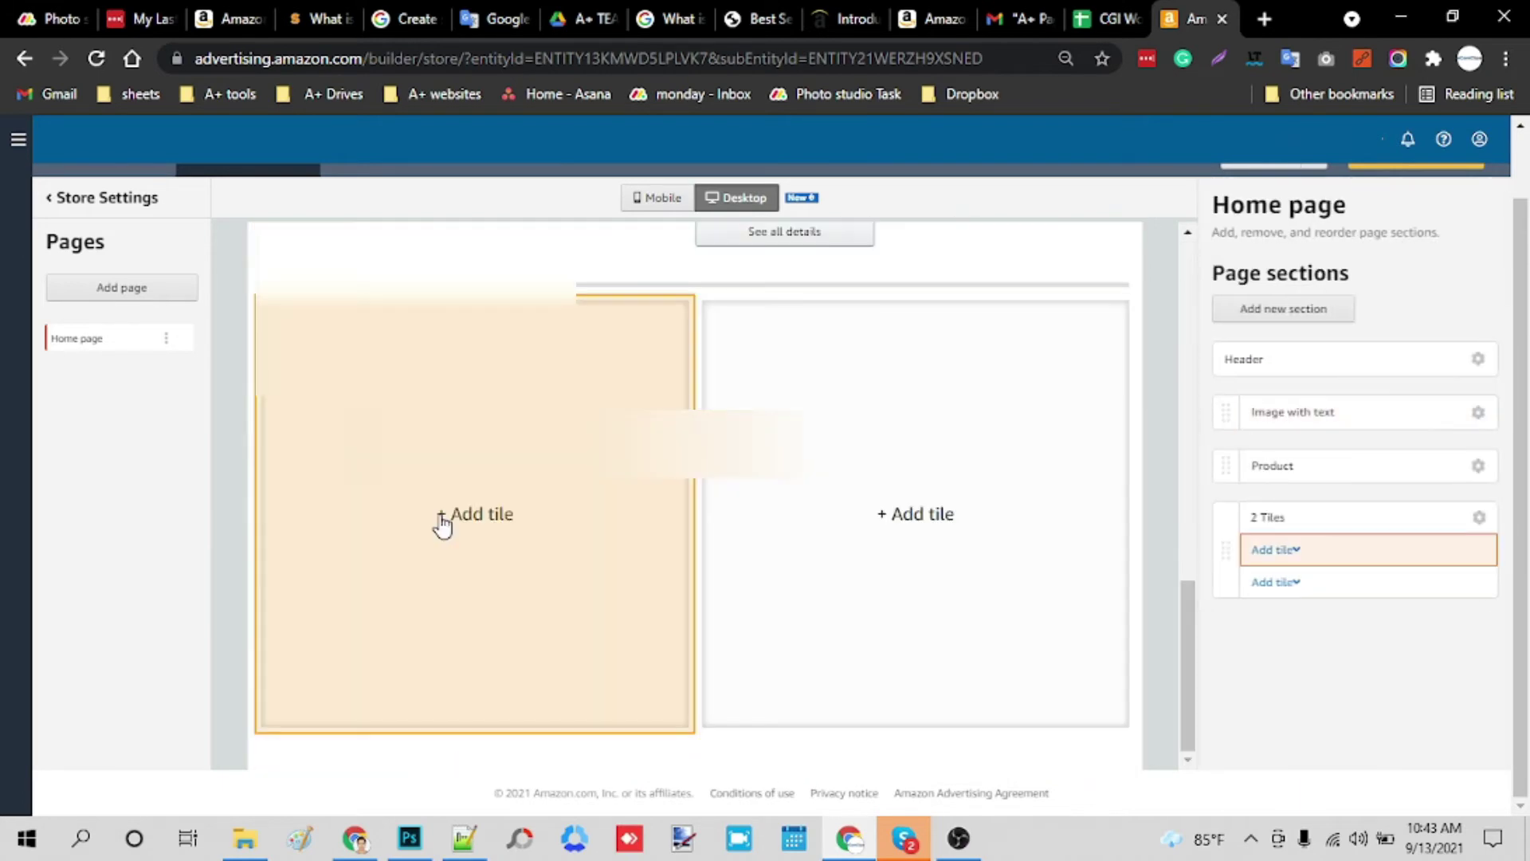
left_click(444, 524)
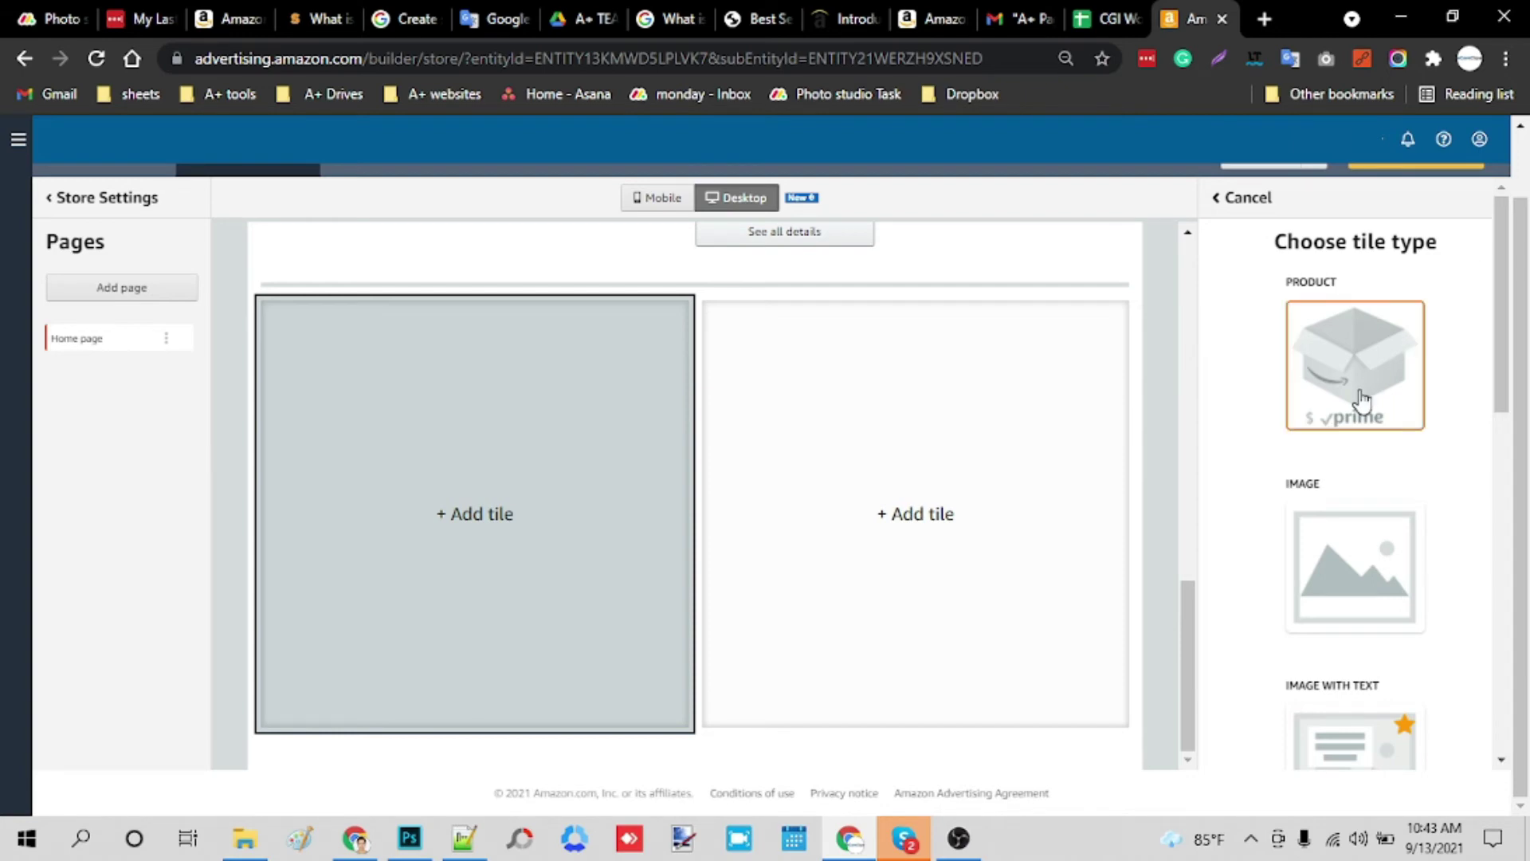
scroll(1343, 481, "down", 1)
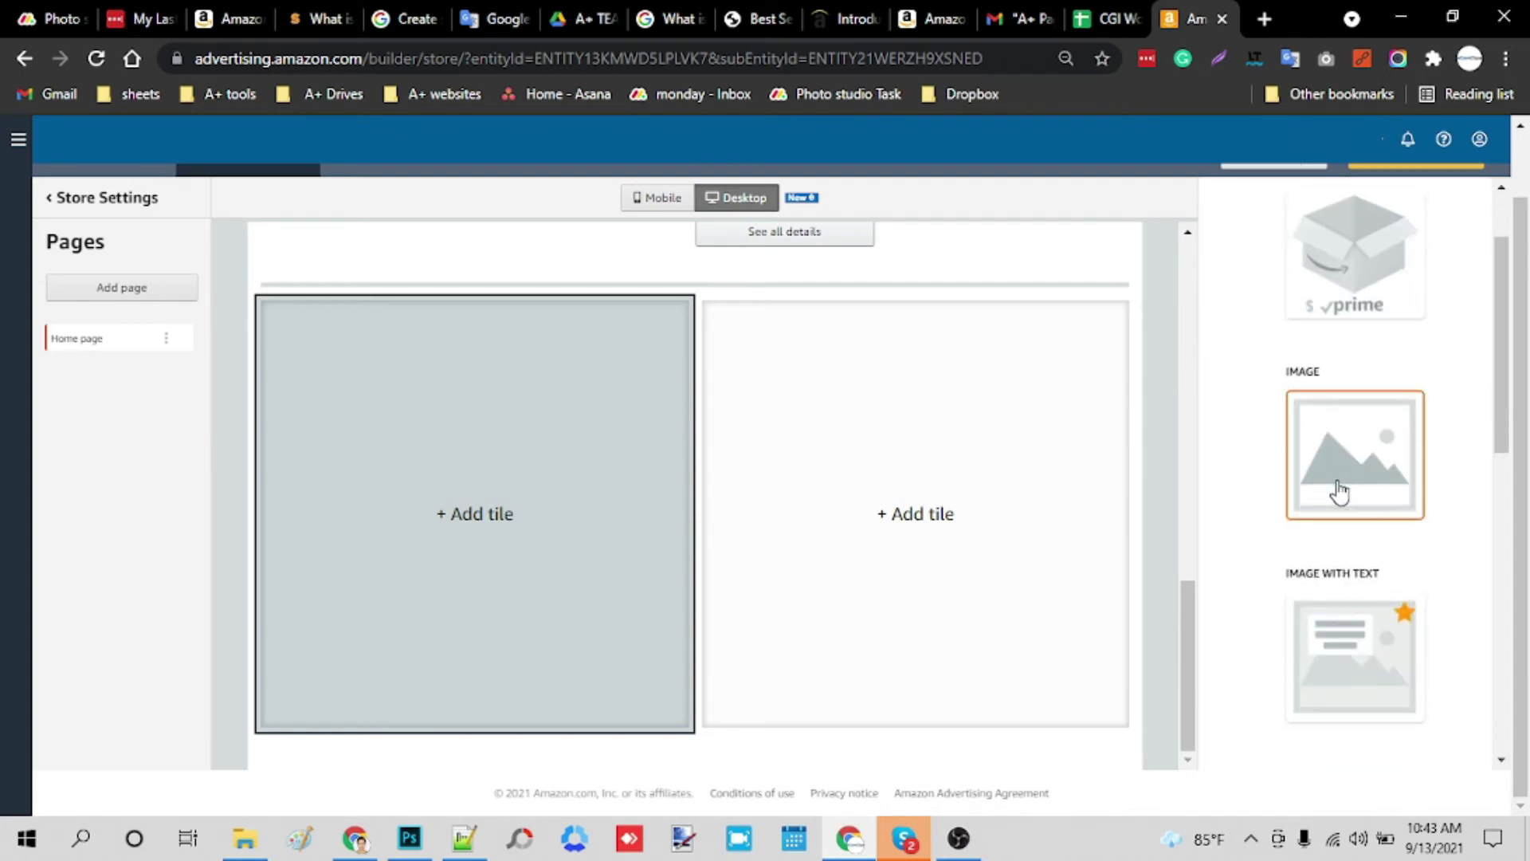
scroll(1340, 491, "down", 1)
scroll(1343, 490, "down", 1)
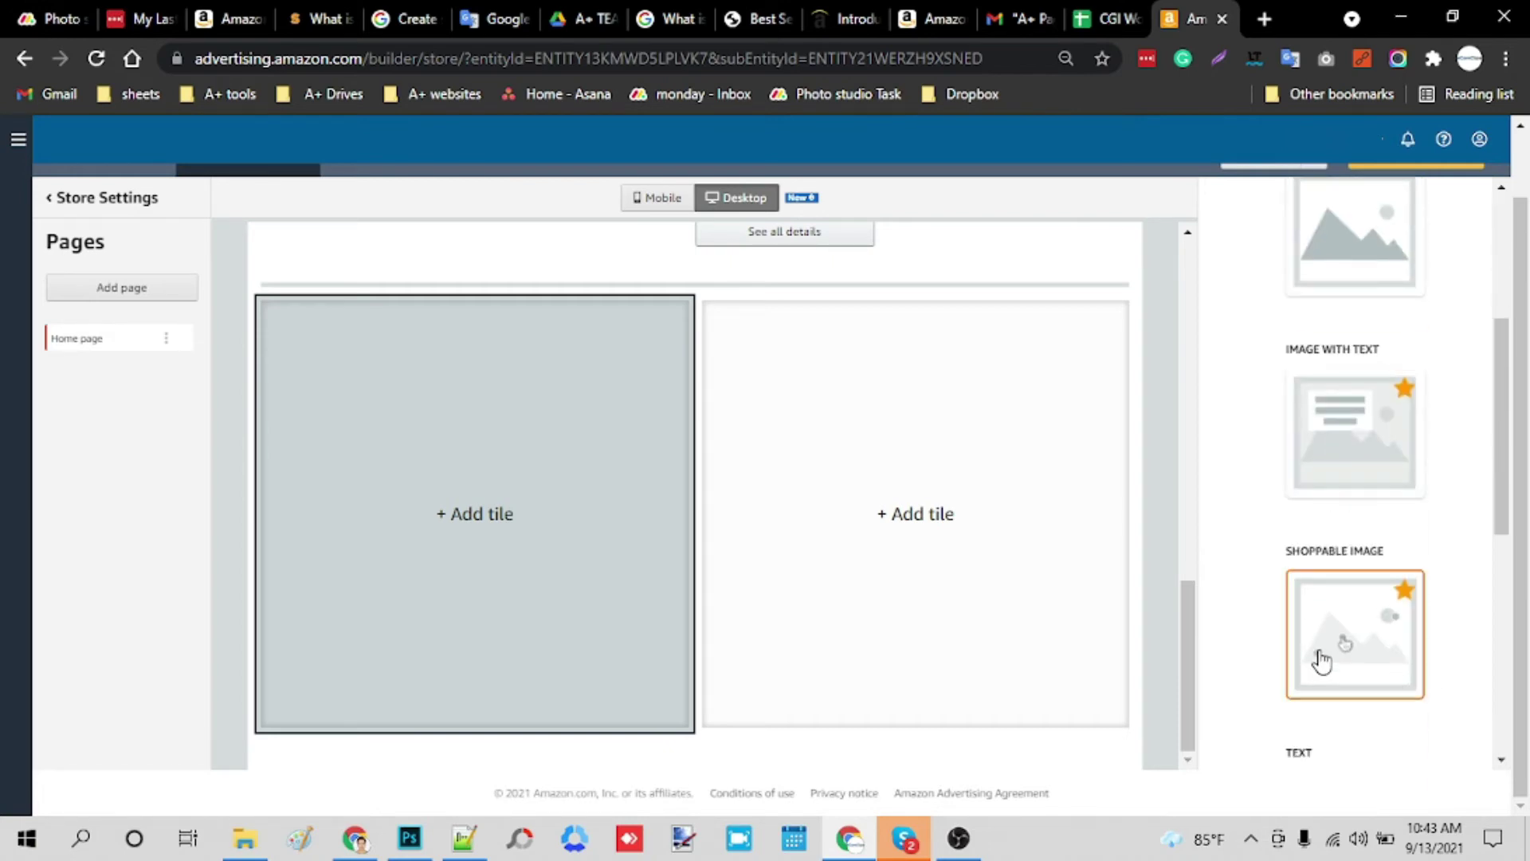
scroll(1321, 662, "down", 1)
scroll(1318, 659, "down", 1)
scroll(1348, 617, "up", 5)
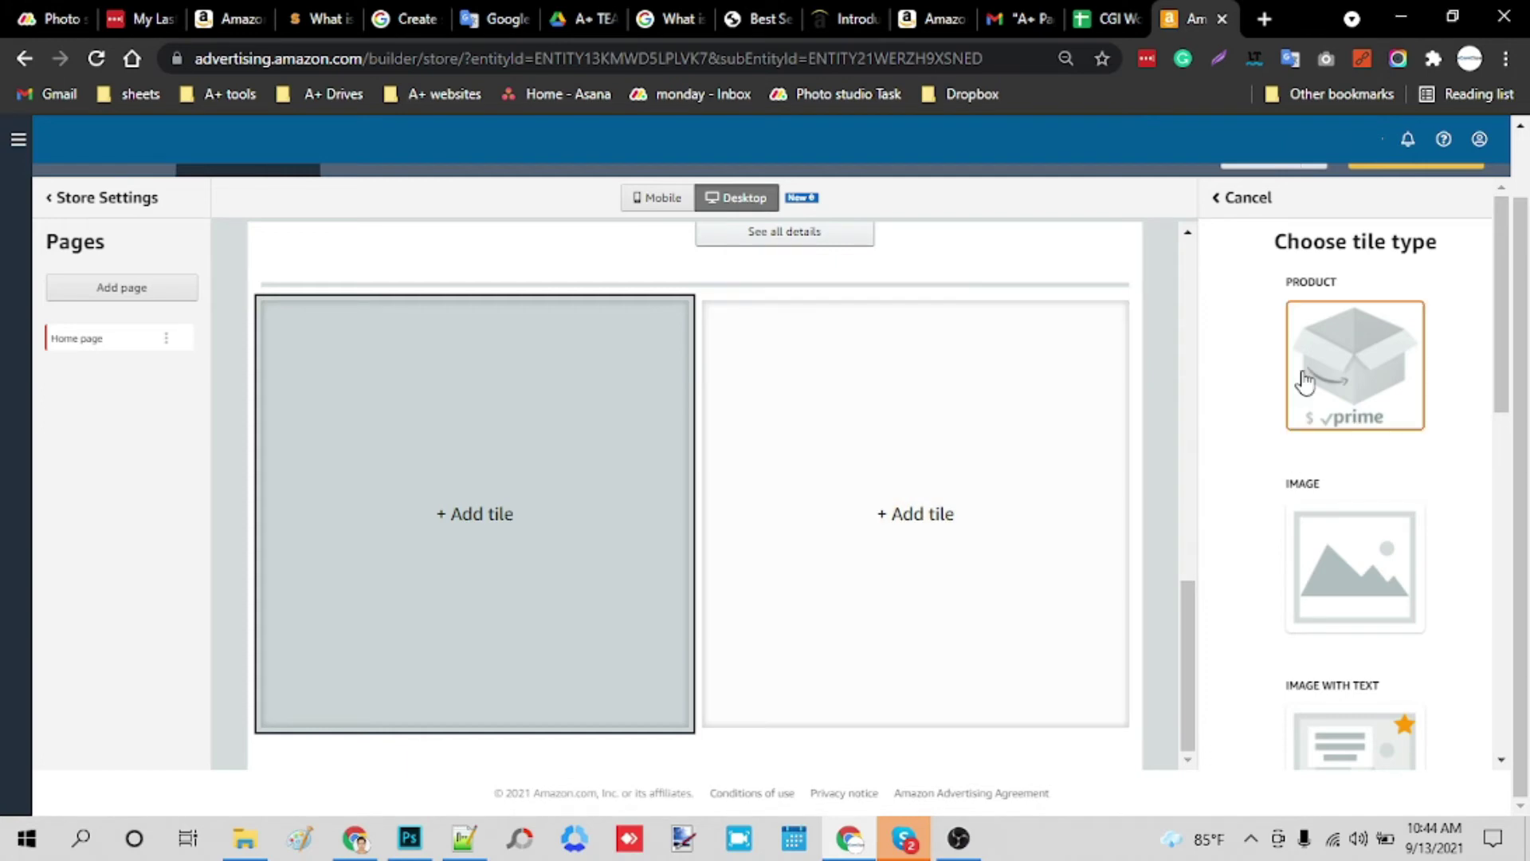
Fill the left tile with the moc-toe boot and the right with the steel-toe boot
left_click(1379, 378)
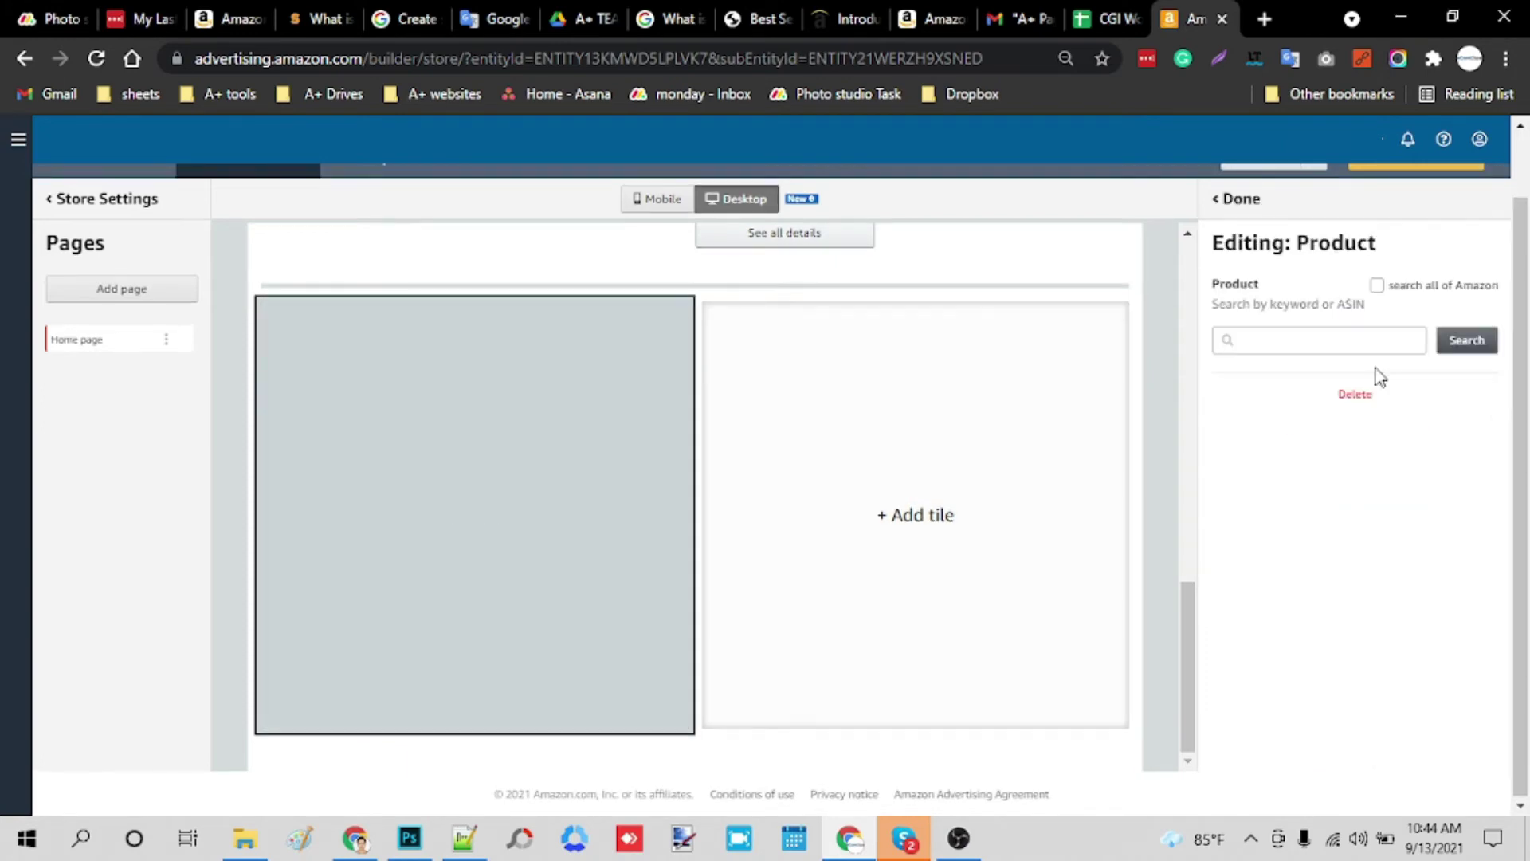
left_click(1314, 342)
left_click(1298, 379)
left_click(1483, 354)
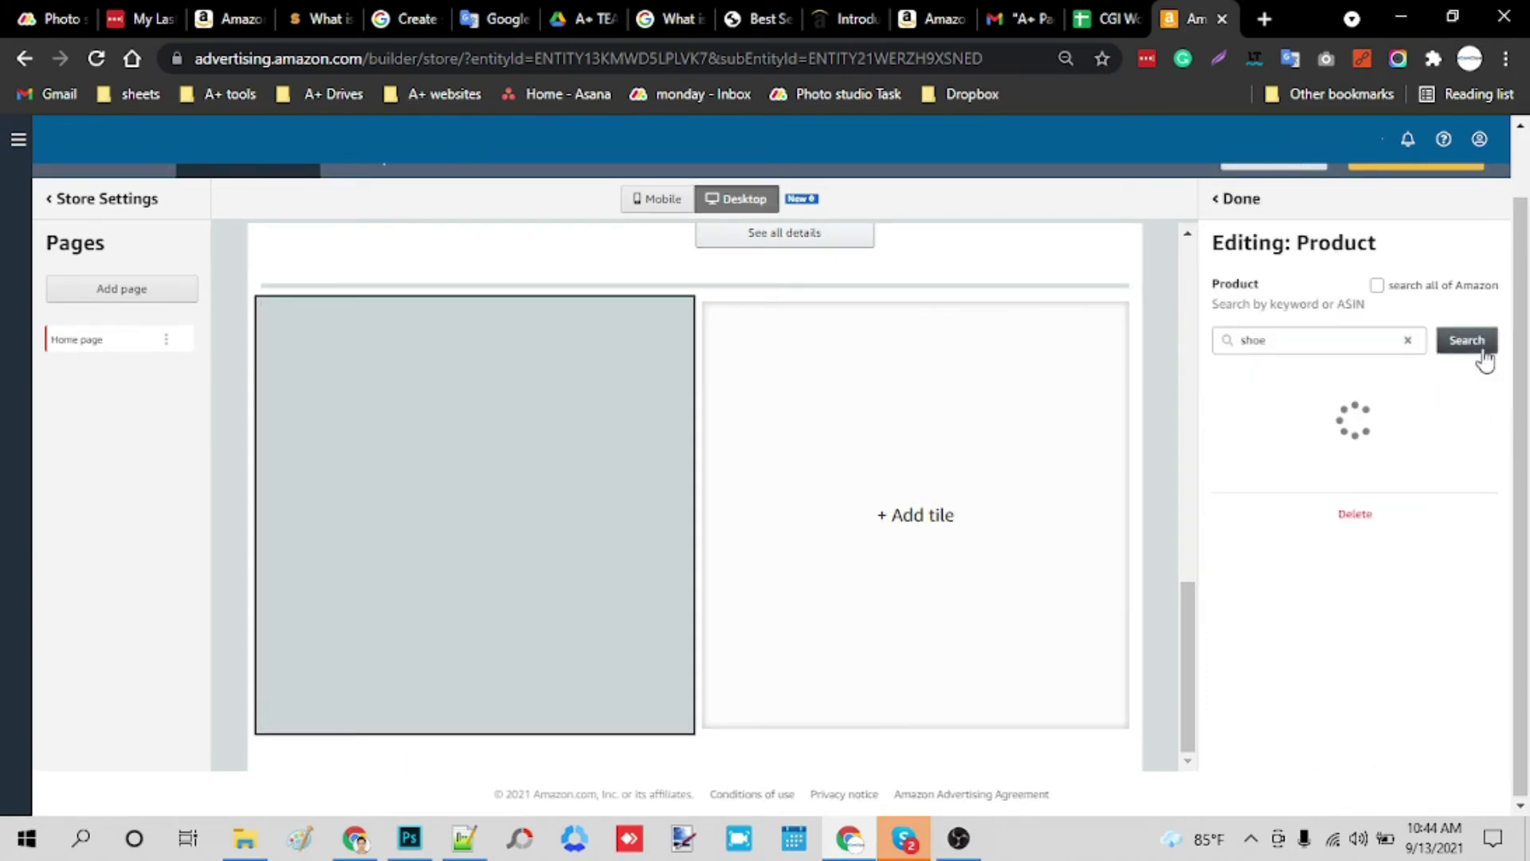
left_click(896, 521)
left_click(1362, 392)
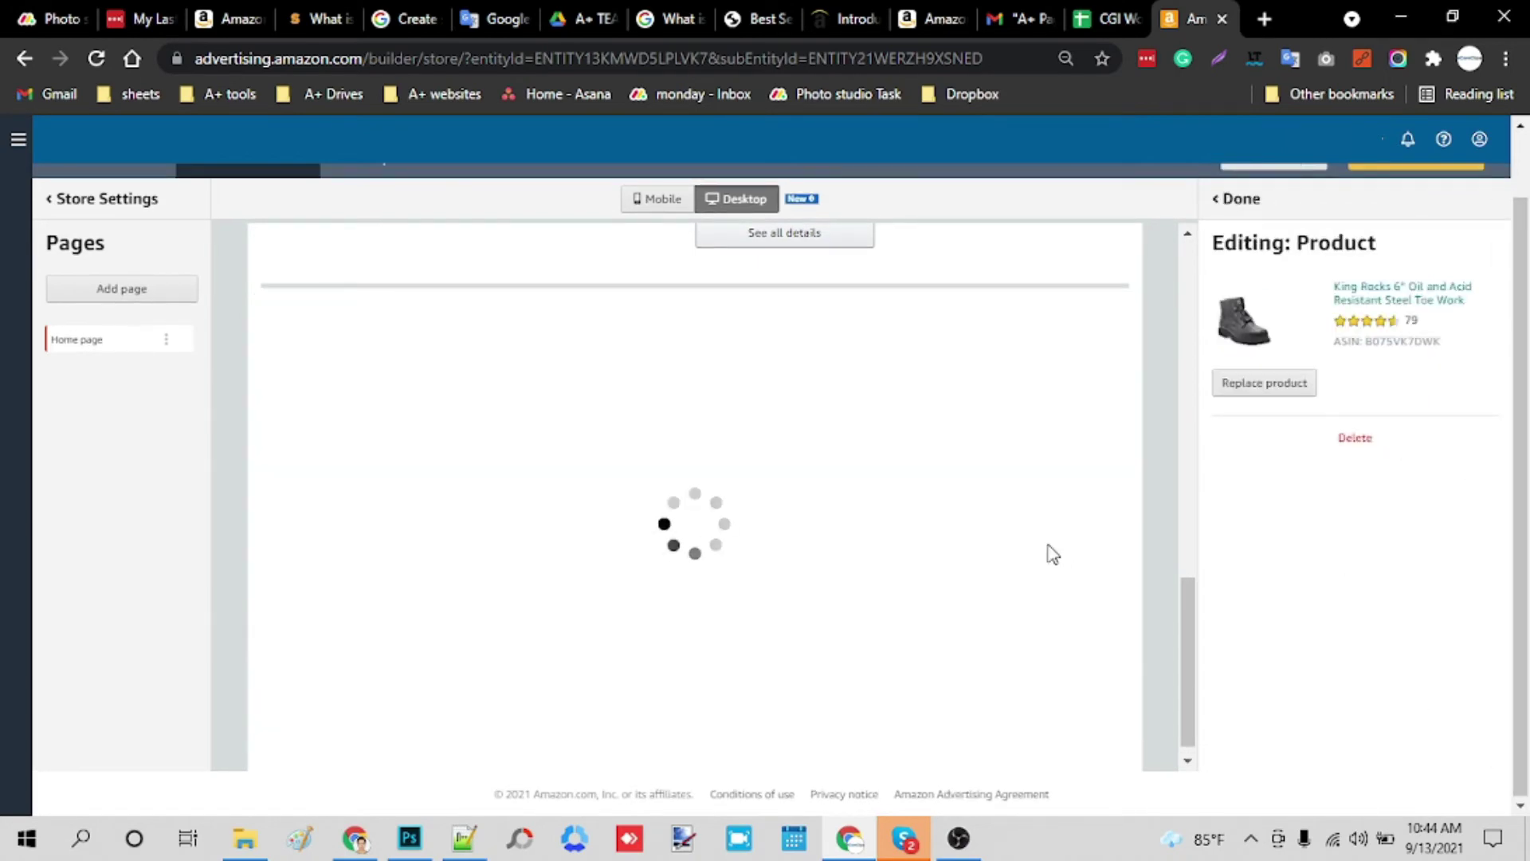
scroll(1049, 557, "down", 4)
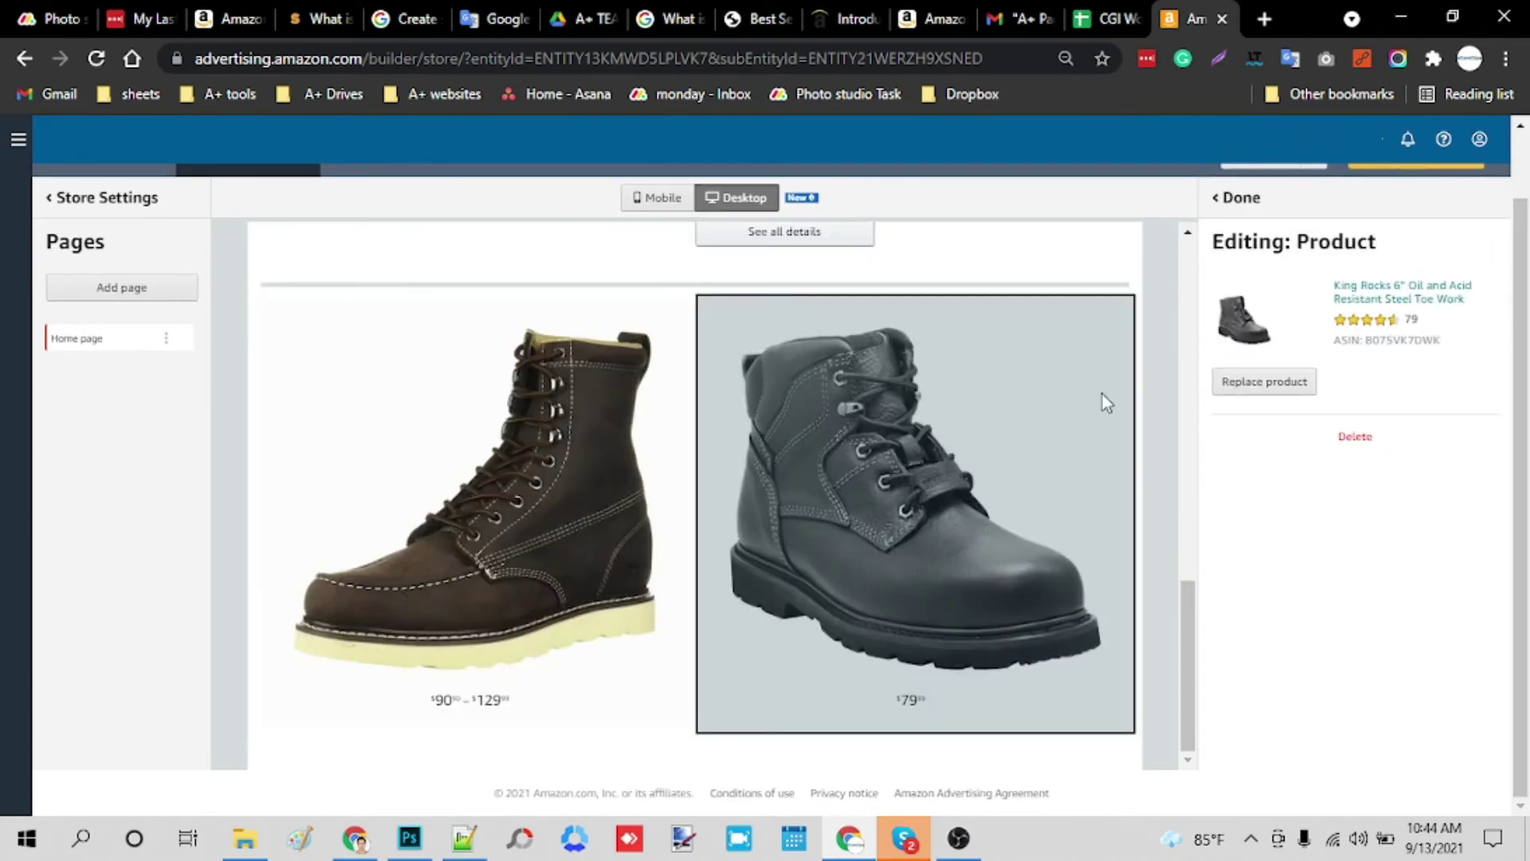
Add a Shoppable Image section with the Fashion Sale banner image
left_click(1237, 202)
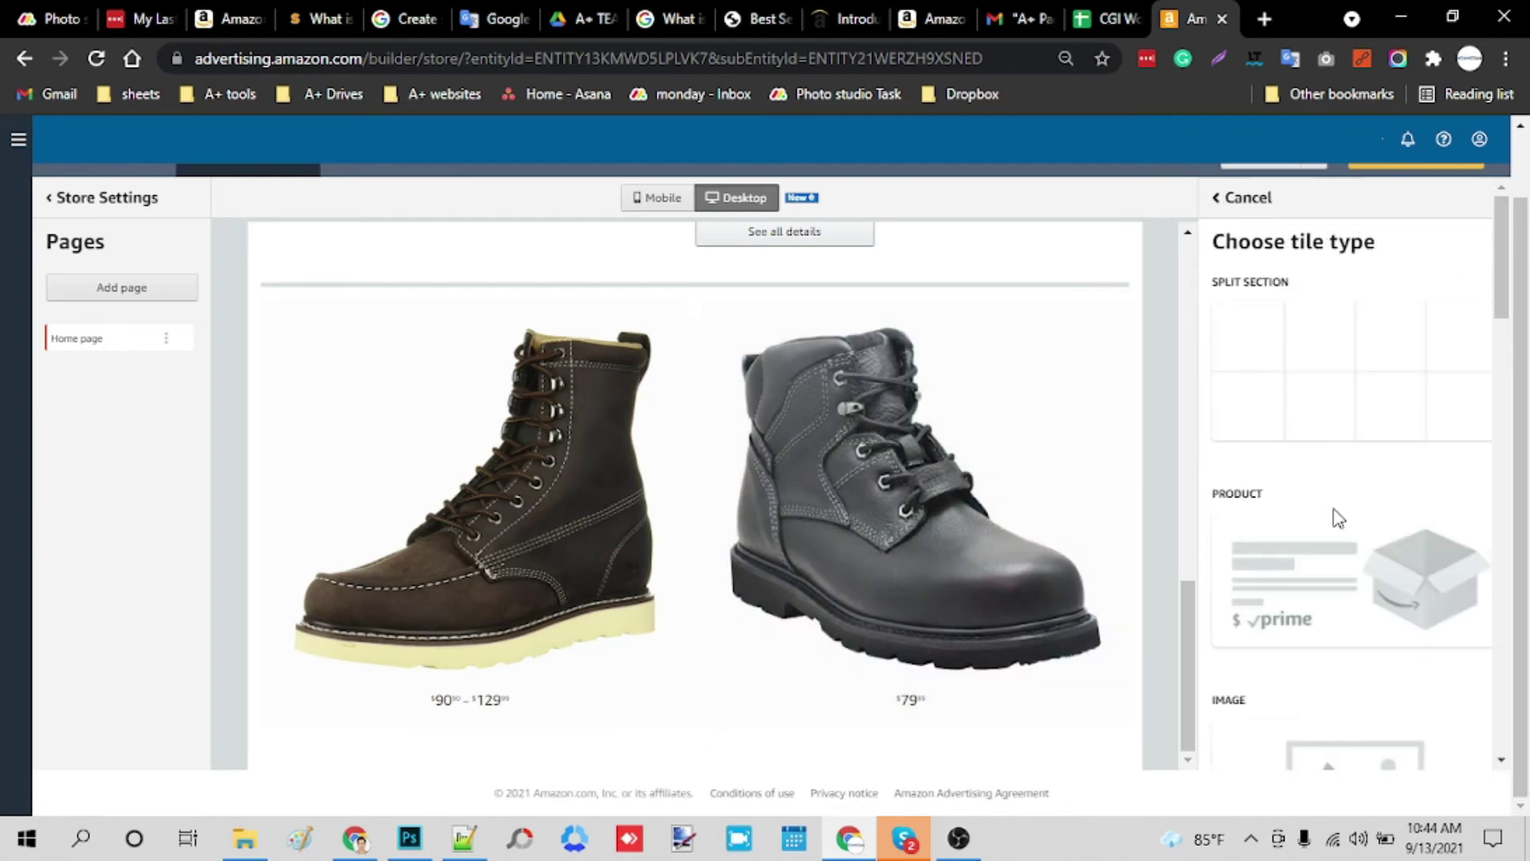
scroll(1335, 527, "down", 4)
scroll(1336, 527, "down", 3)
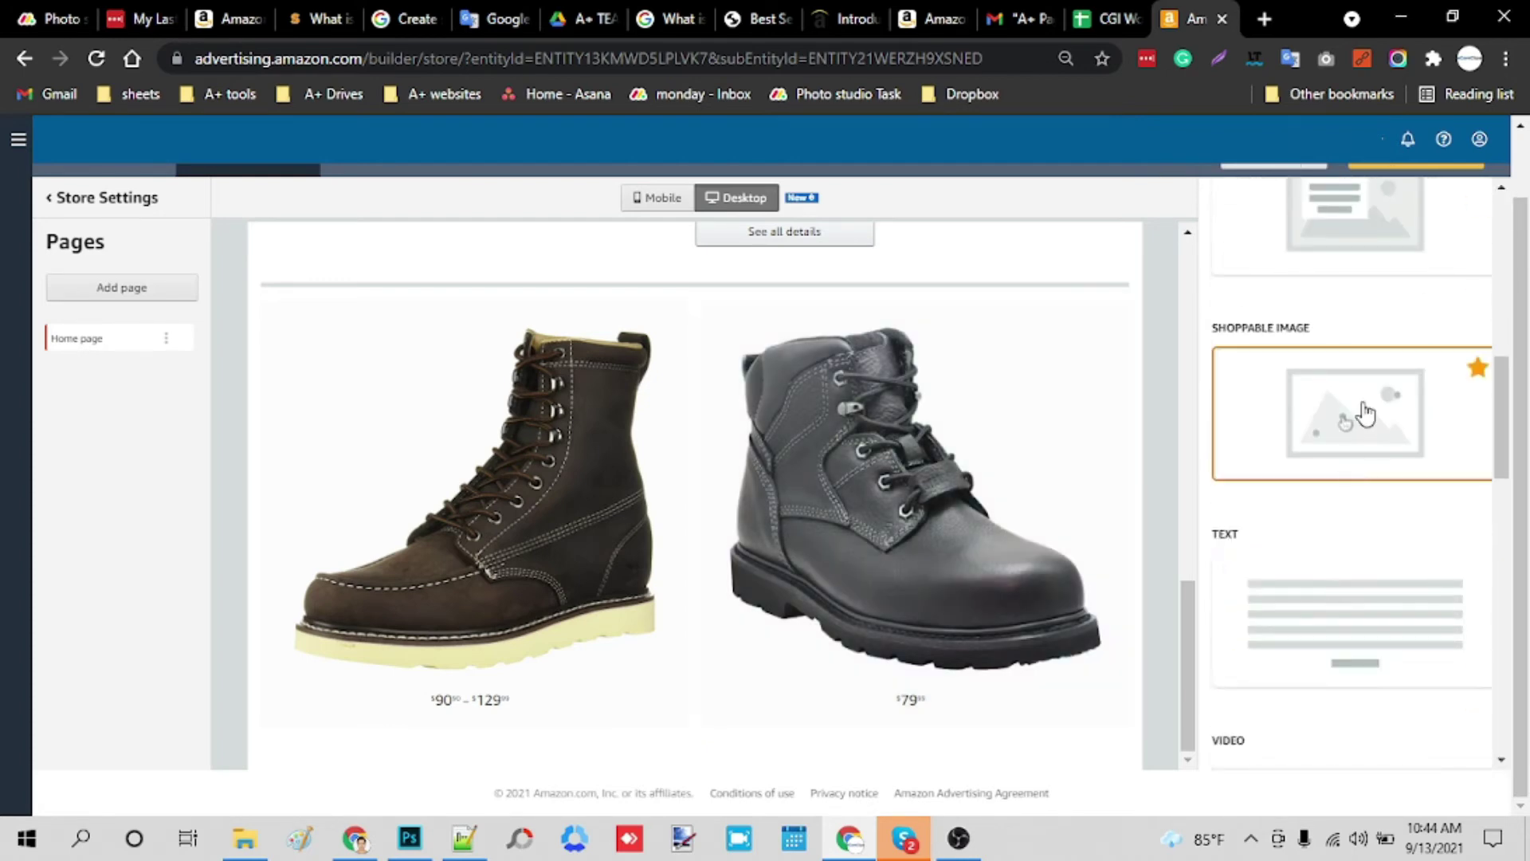
left_click(1347, 426)
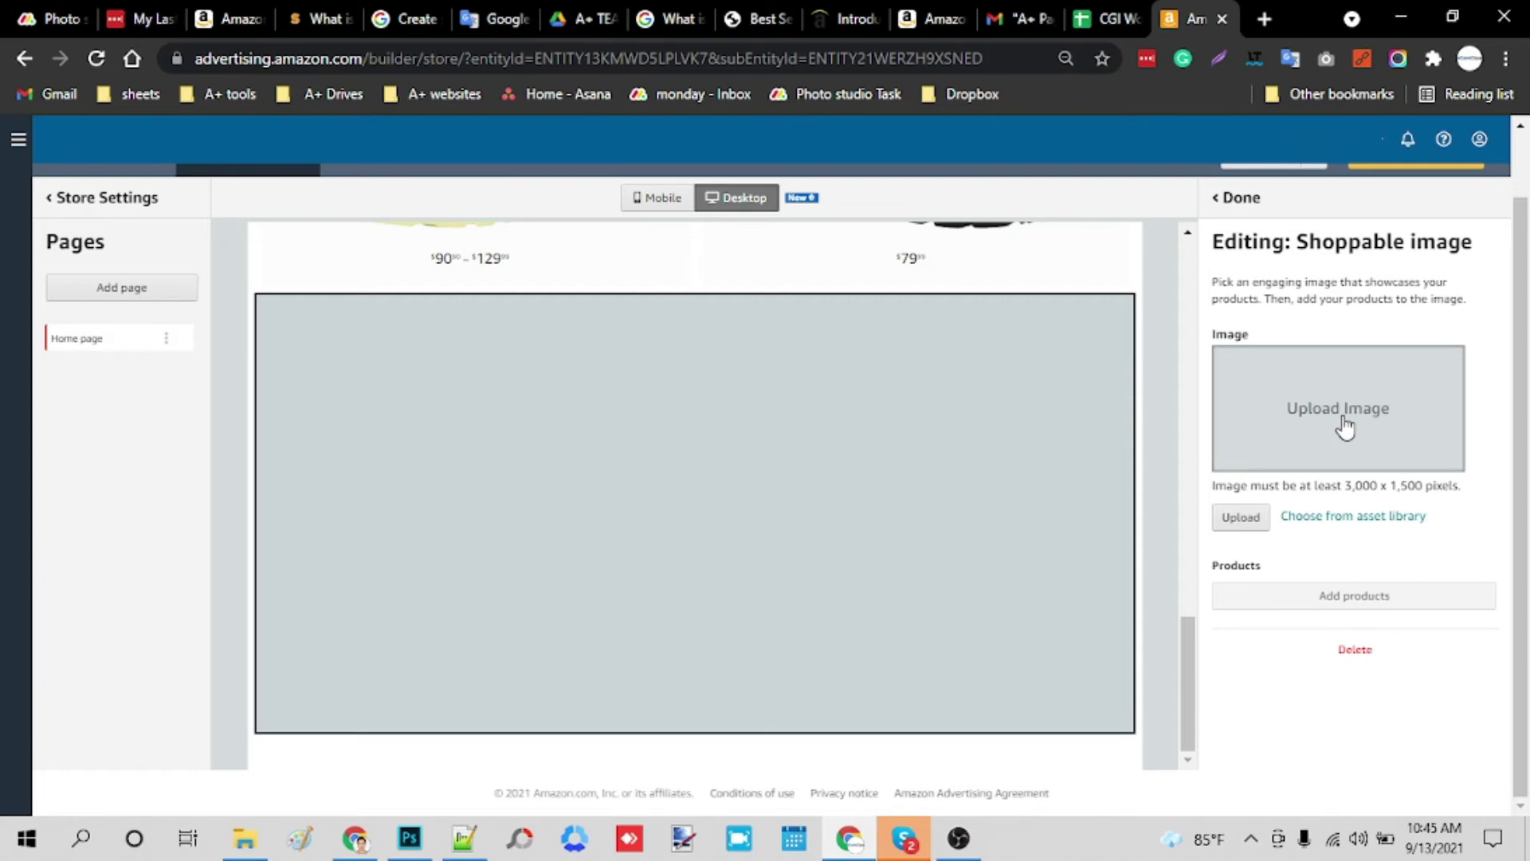
left_click(1345, 428)
left_click(602, 507)
scroll(1375, 599, "down", 1)
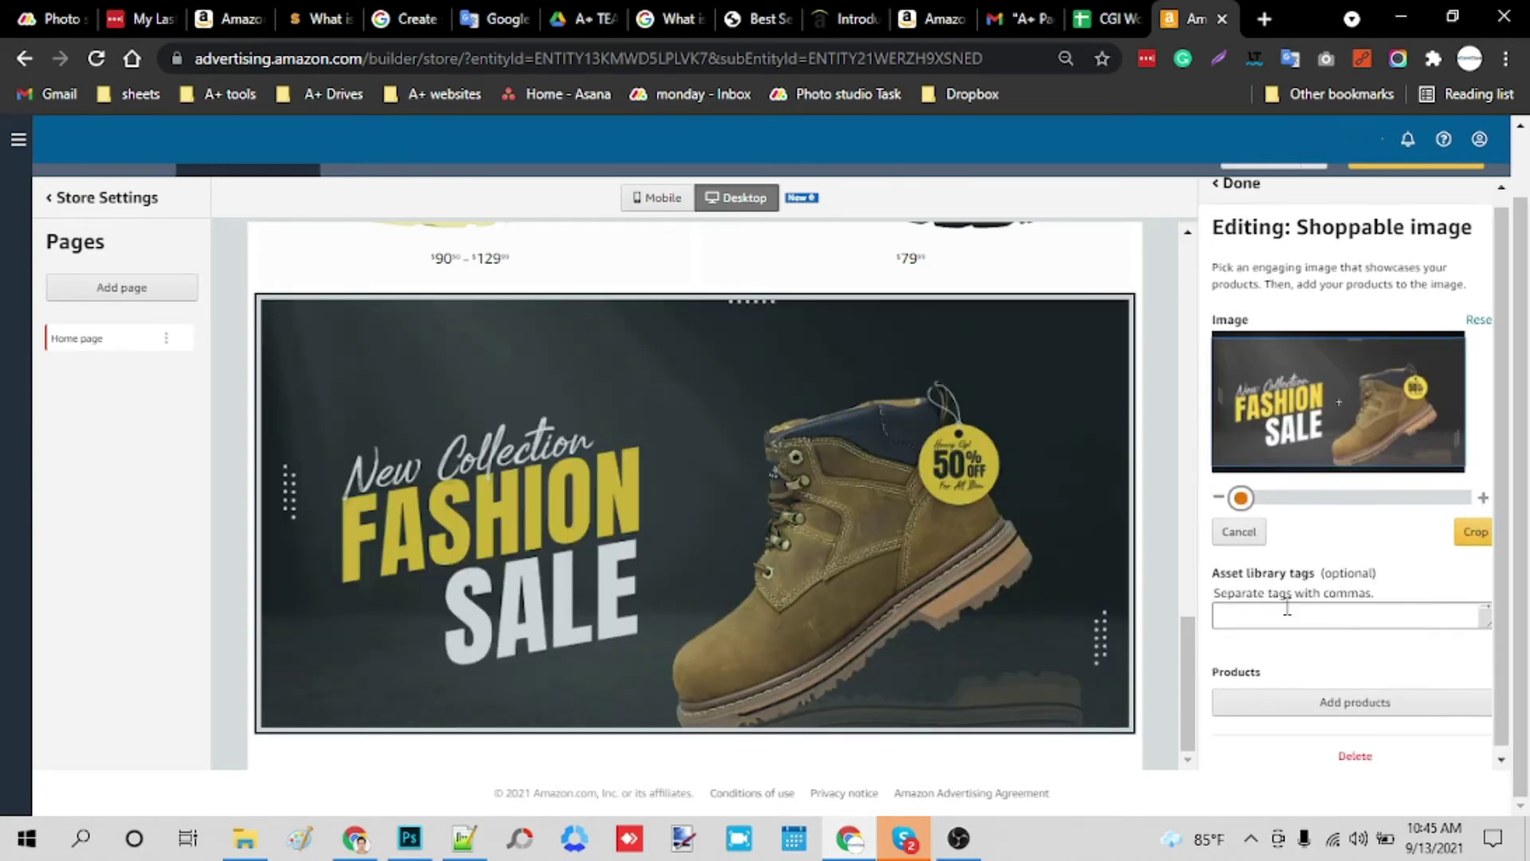
Tag a King Rocks boot from a 'shoe' search onto the banner and save
left_click(1348, 706)
left_click(1003, 282)
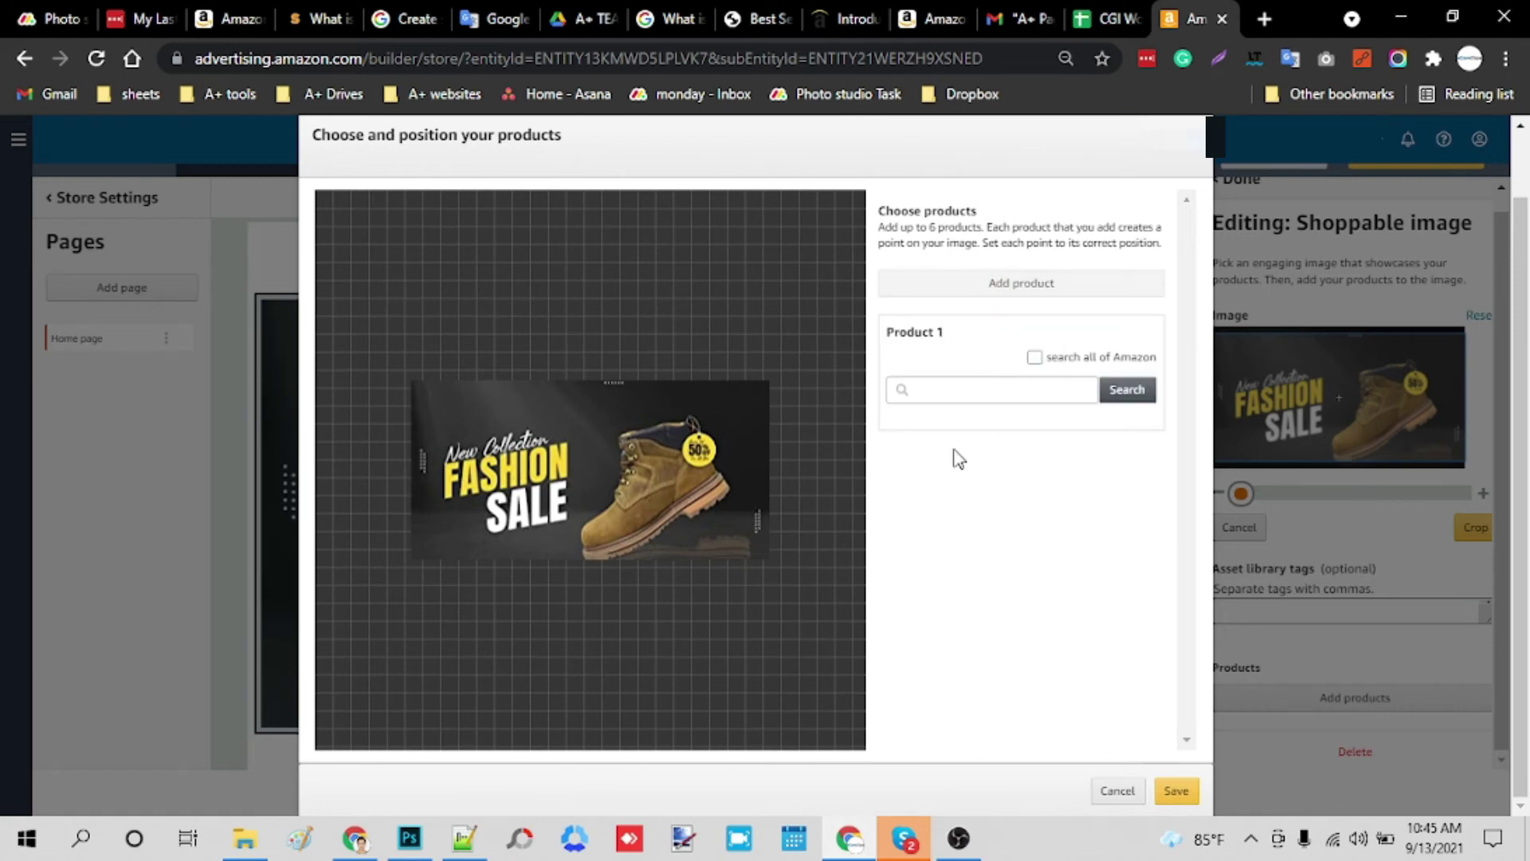
left_click(994, 395)
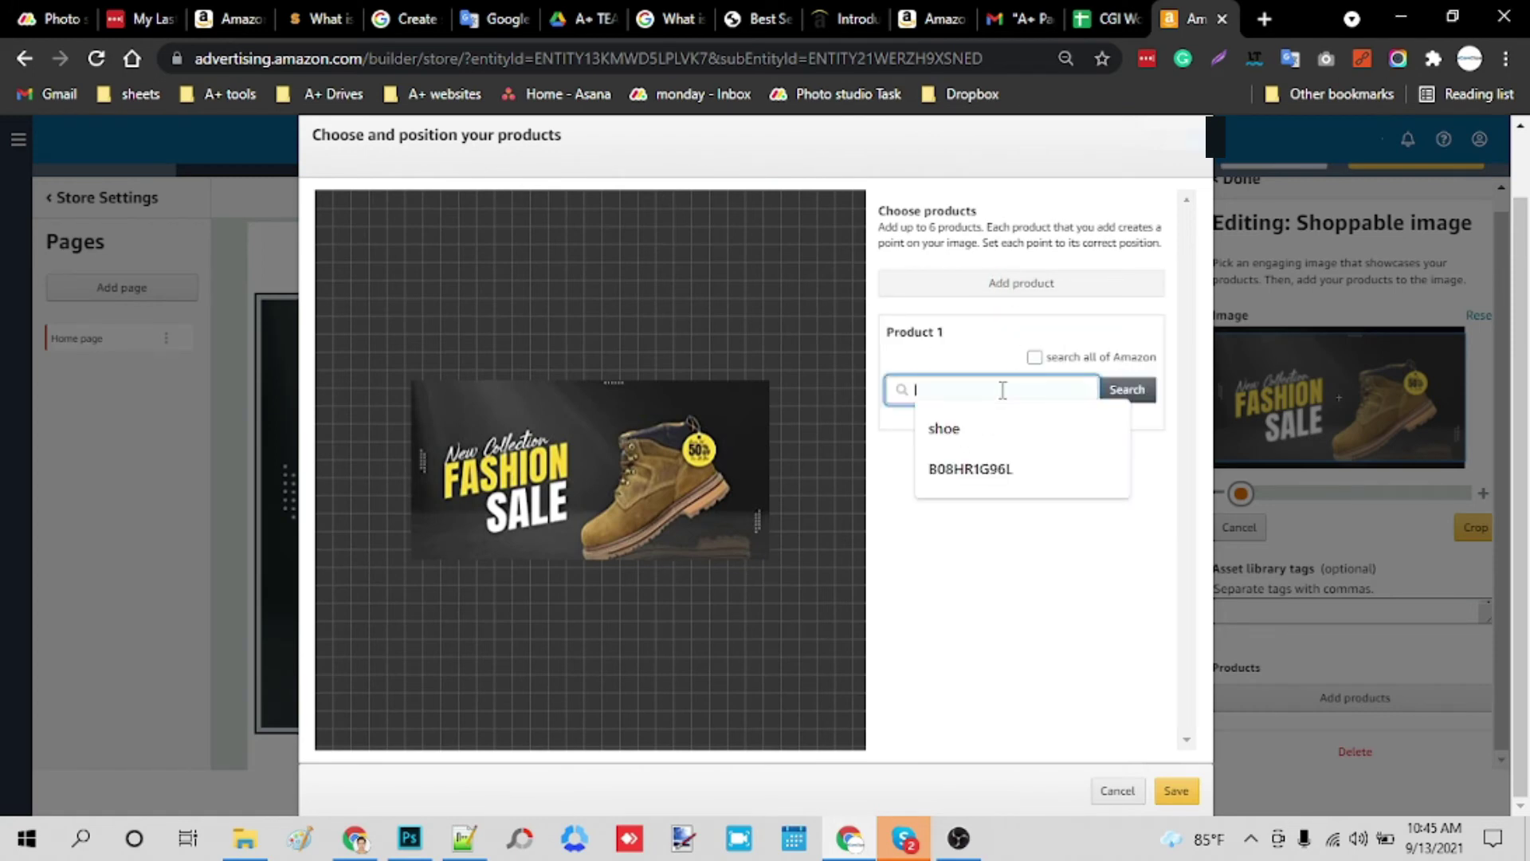
left_click(959, 430)
left_click(1129, 393)
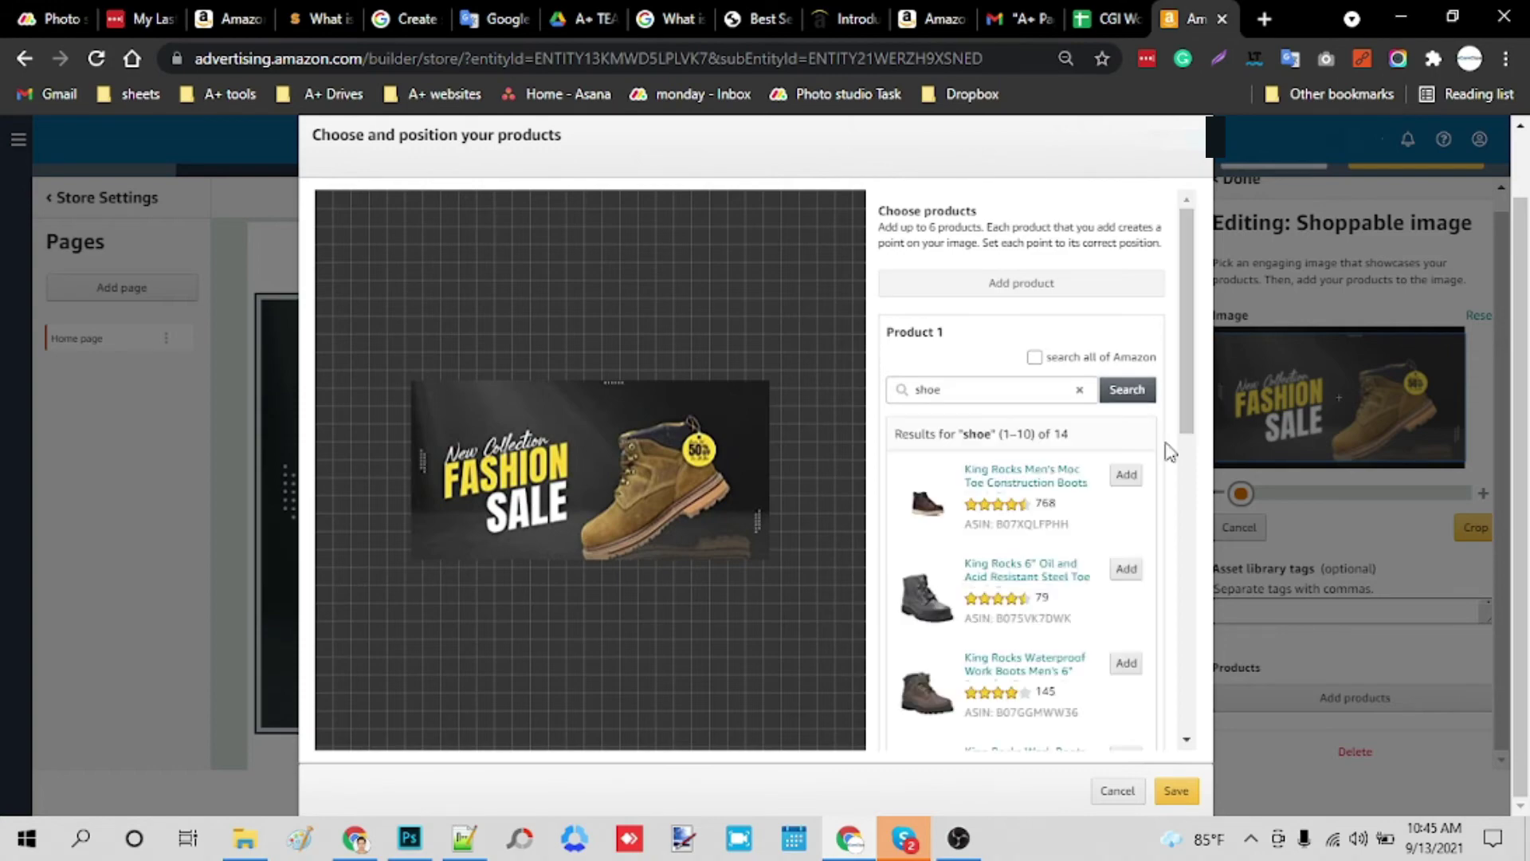
left_click(1130, 468)
left_click(1176, 791)
scroll(912, 597, "down", 5)
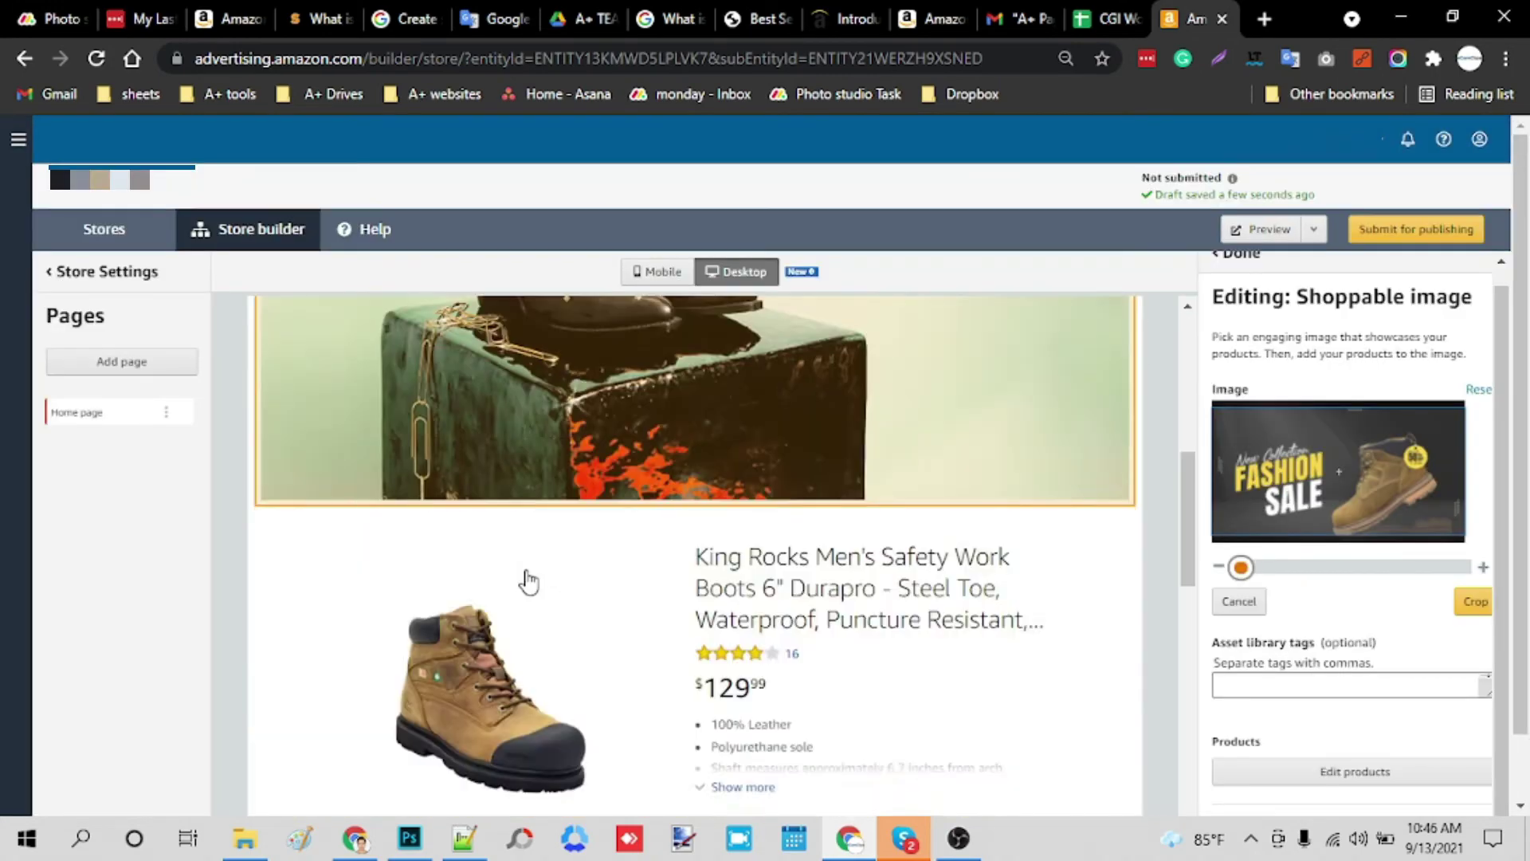
scroll(523, 582, "down", 5)
scroll(906, 614, "down", 5)
scroll(806, 594, "down", 2)
scroll(806, 595, "up", 2)
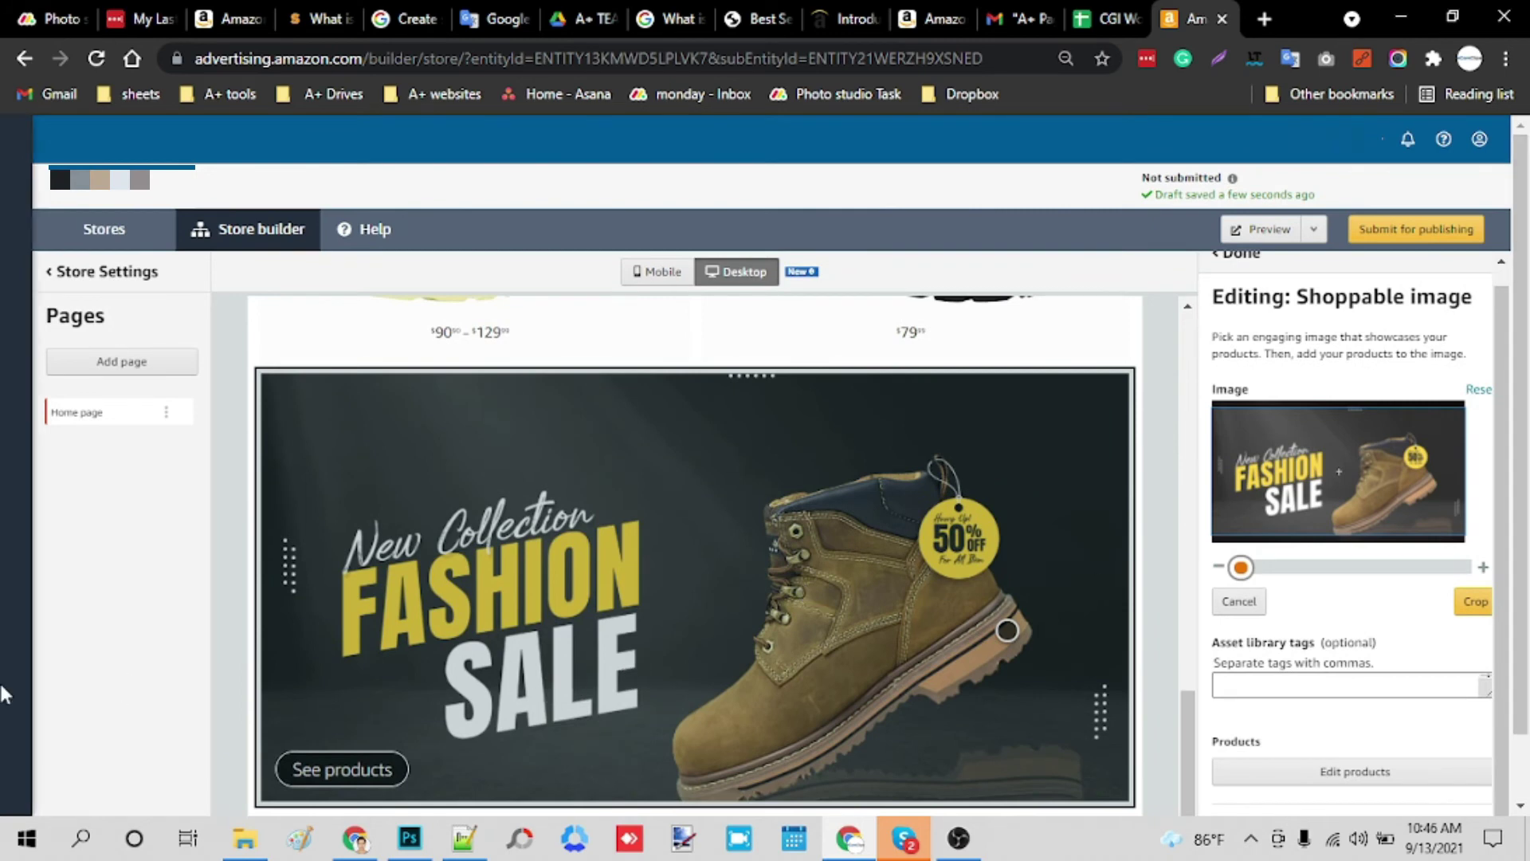
Create a Blank-template page with the navigation title 'Rock Shoes'
left_click(112, 362)
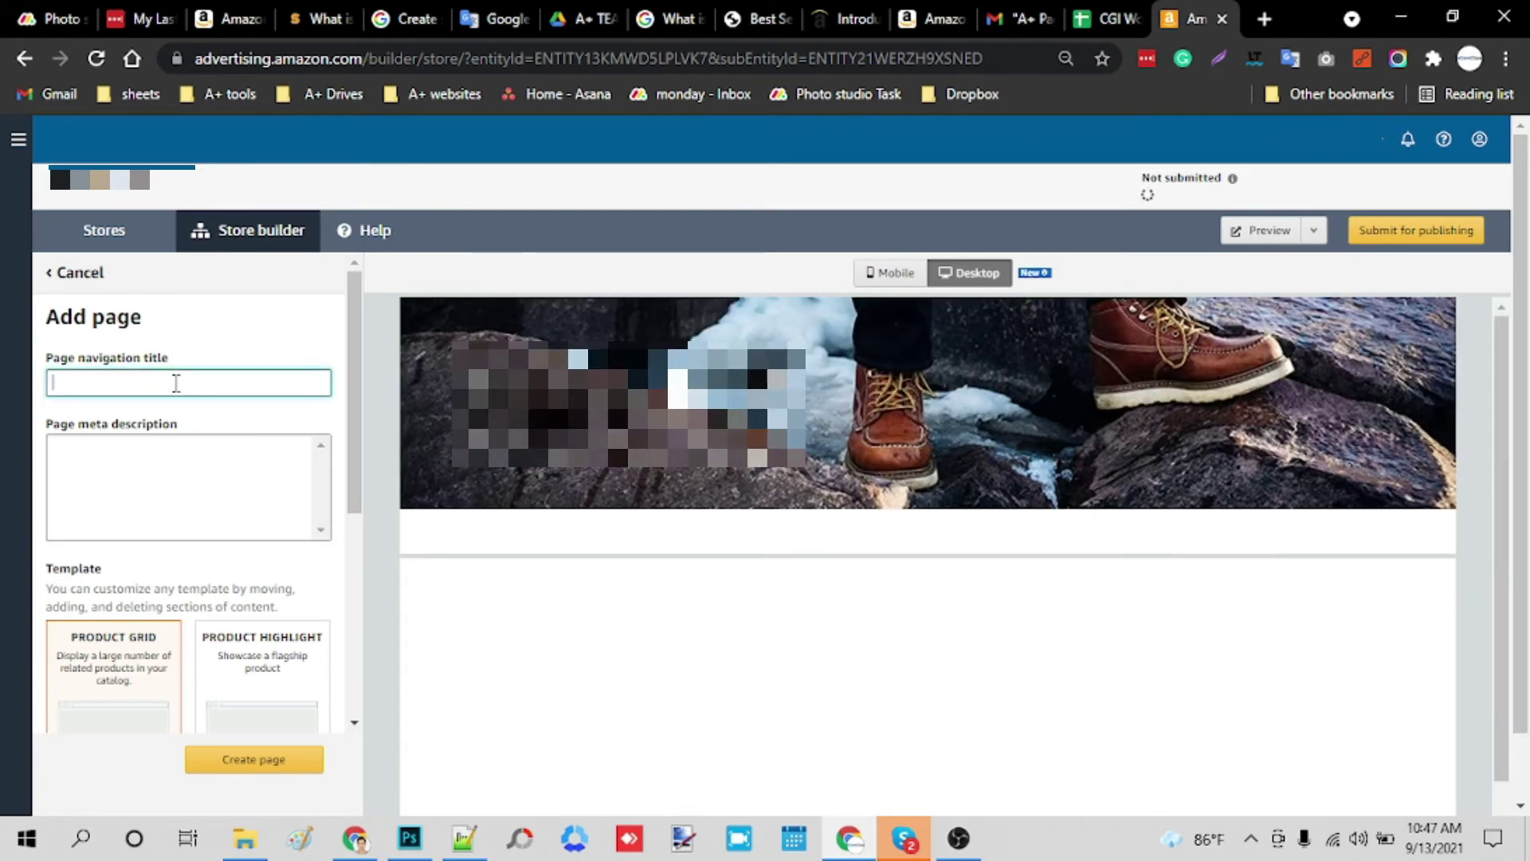
type("Rock Shoes")
left_click(223, 442)
type("f")
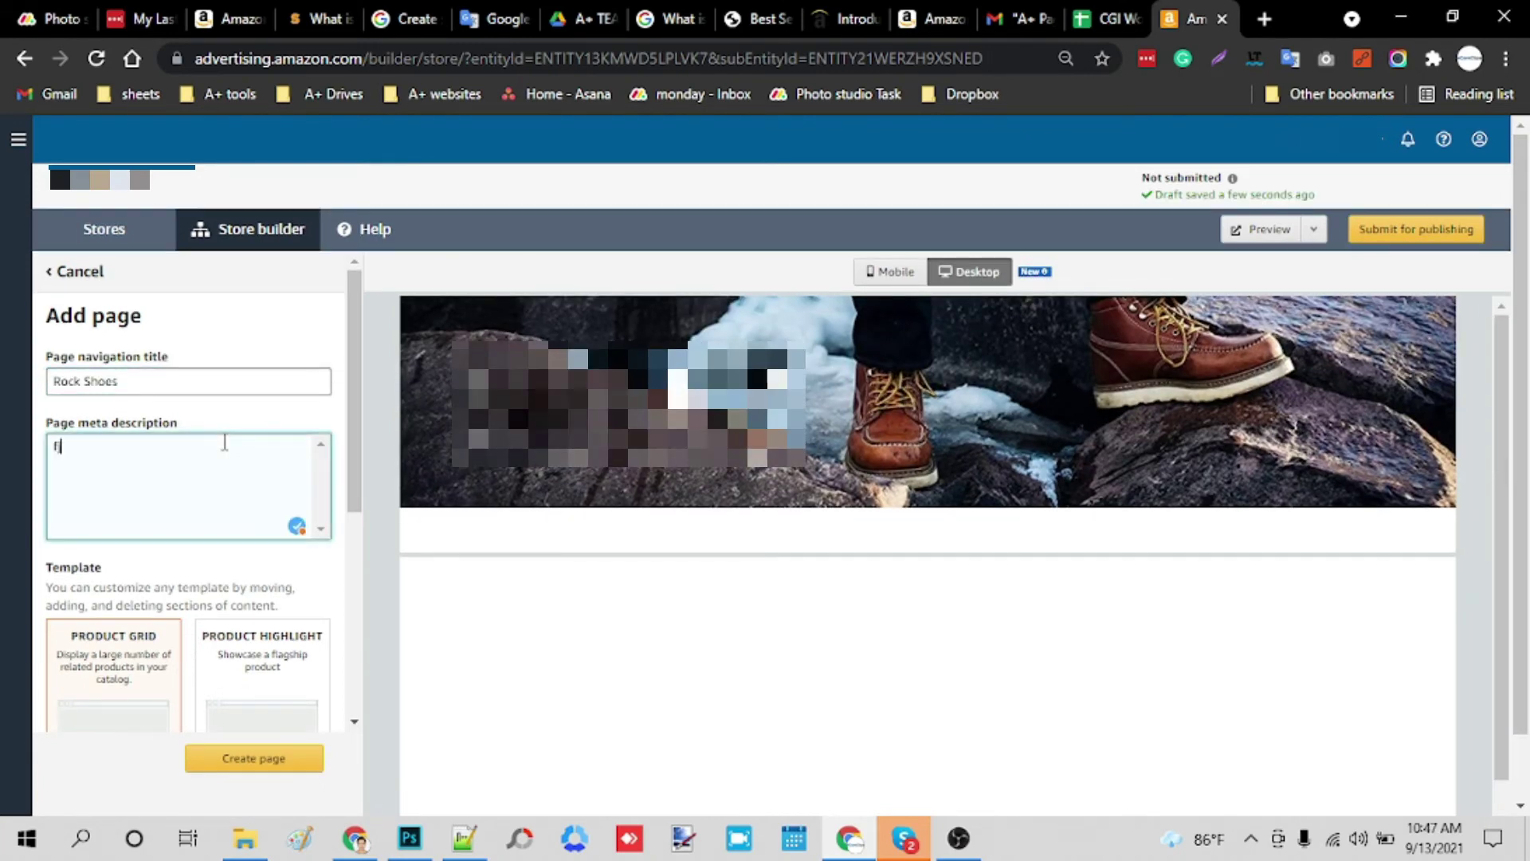
type("ggfhj")
scroll(251, 539, "down", 3)
left_click(256, 615)
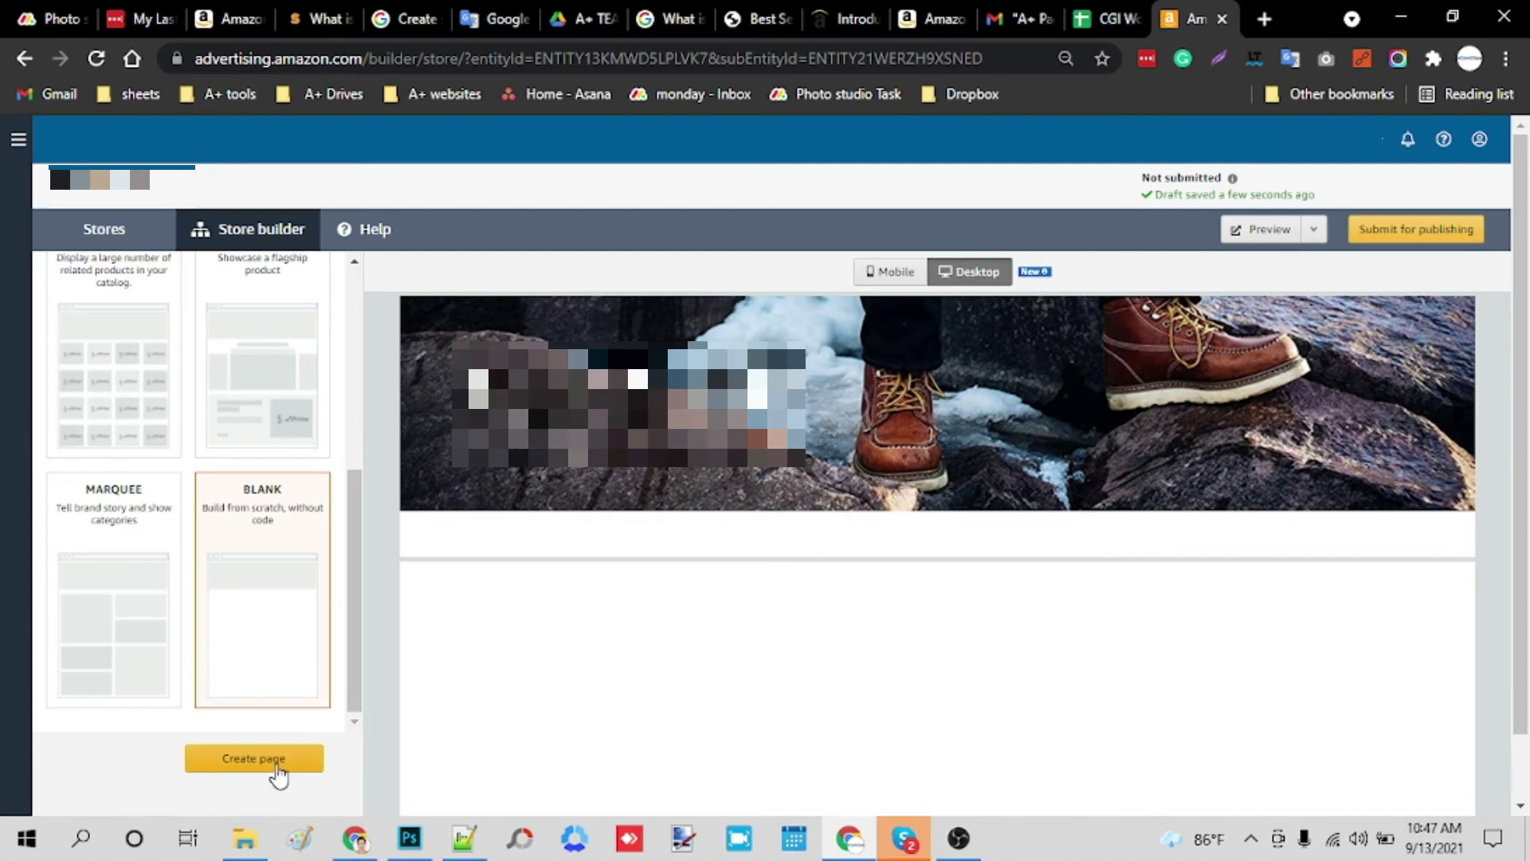
left_click(275, 760)
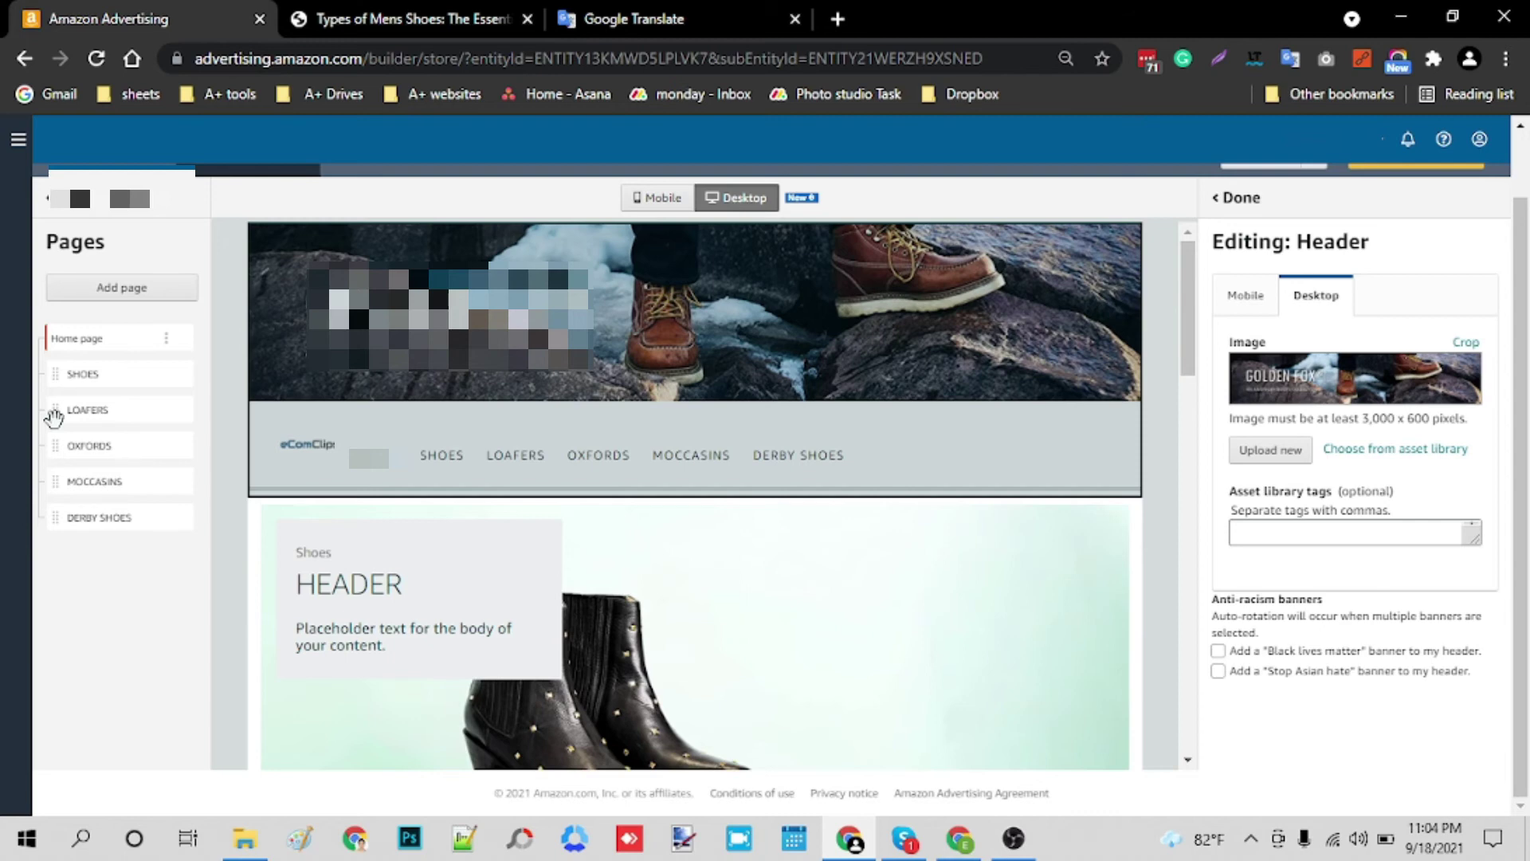
Drag LOAFERS onto SHOES in the Pages list to make it a SHOES subpage
left_click_drag(53, 416, 87, 417)
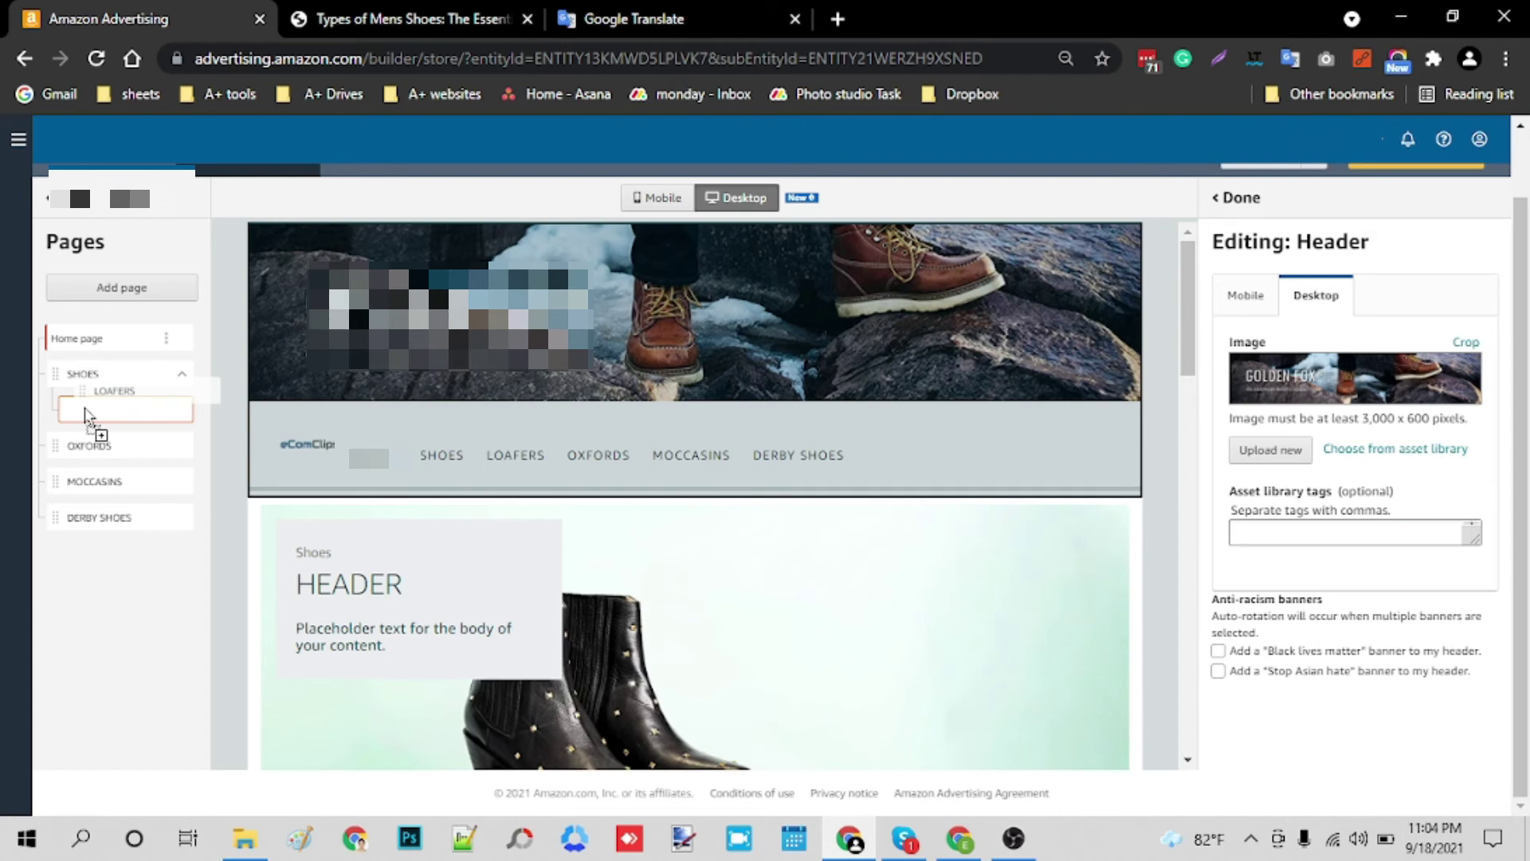
left_click_drag(86, 416, 87, 416)
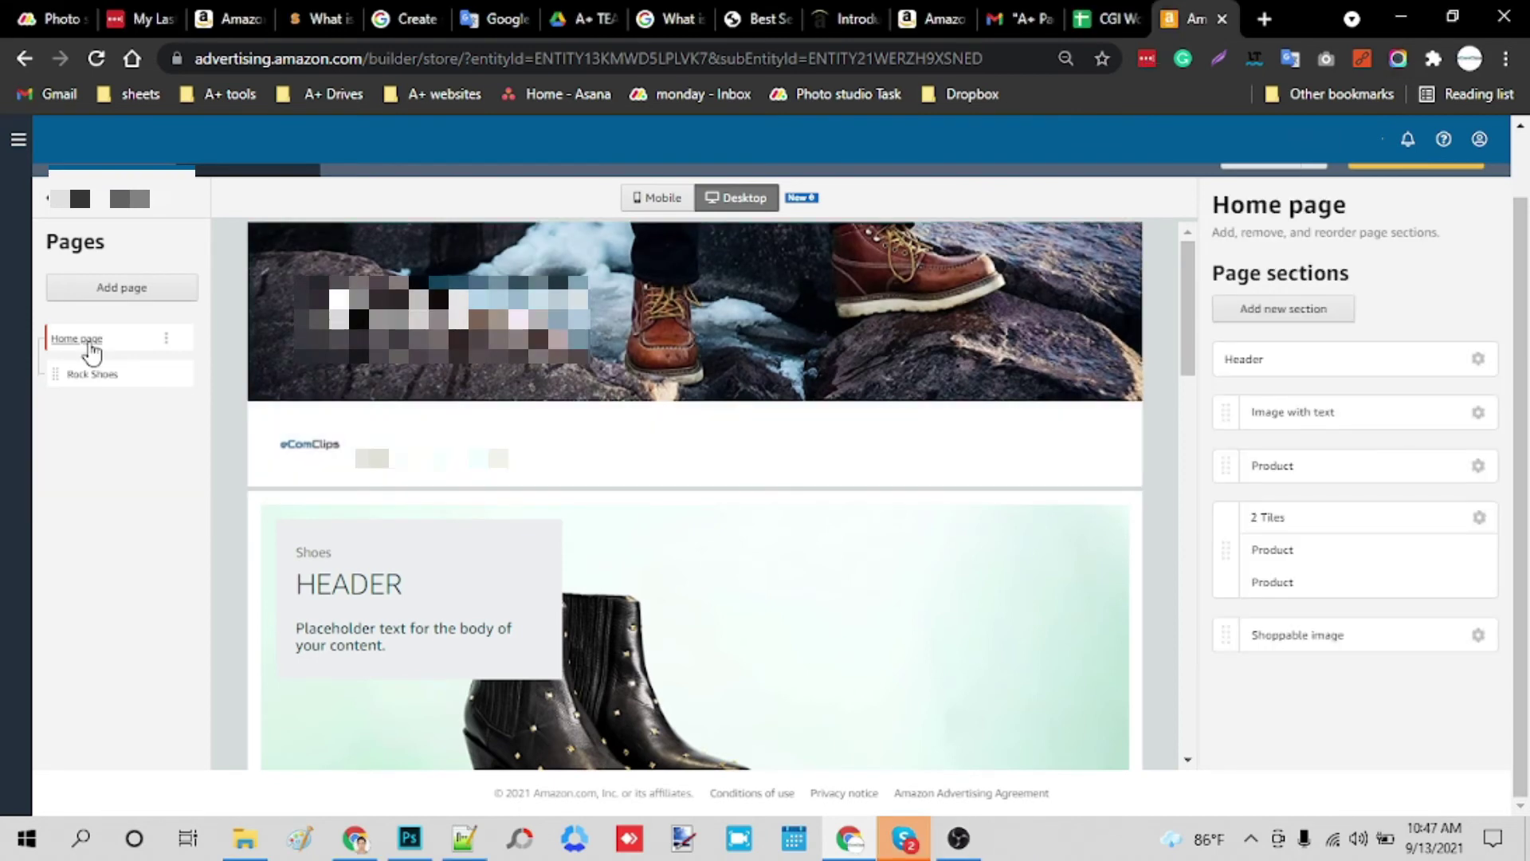
left_click(1261, 313)
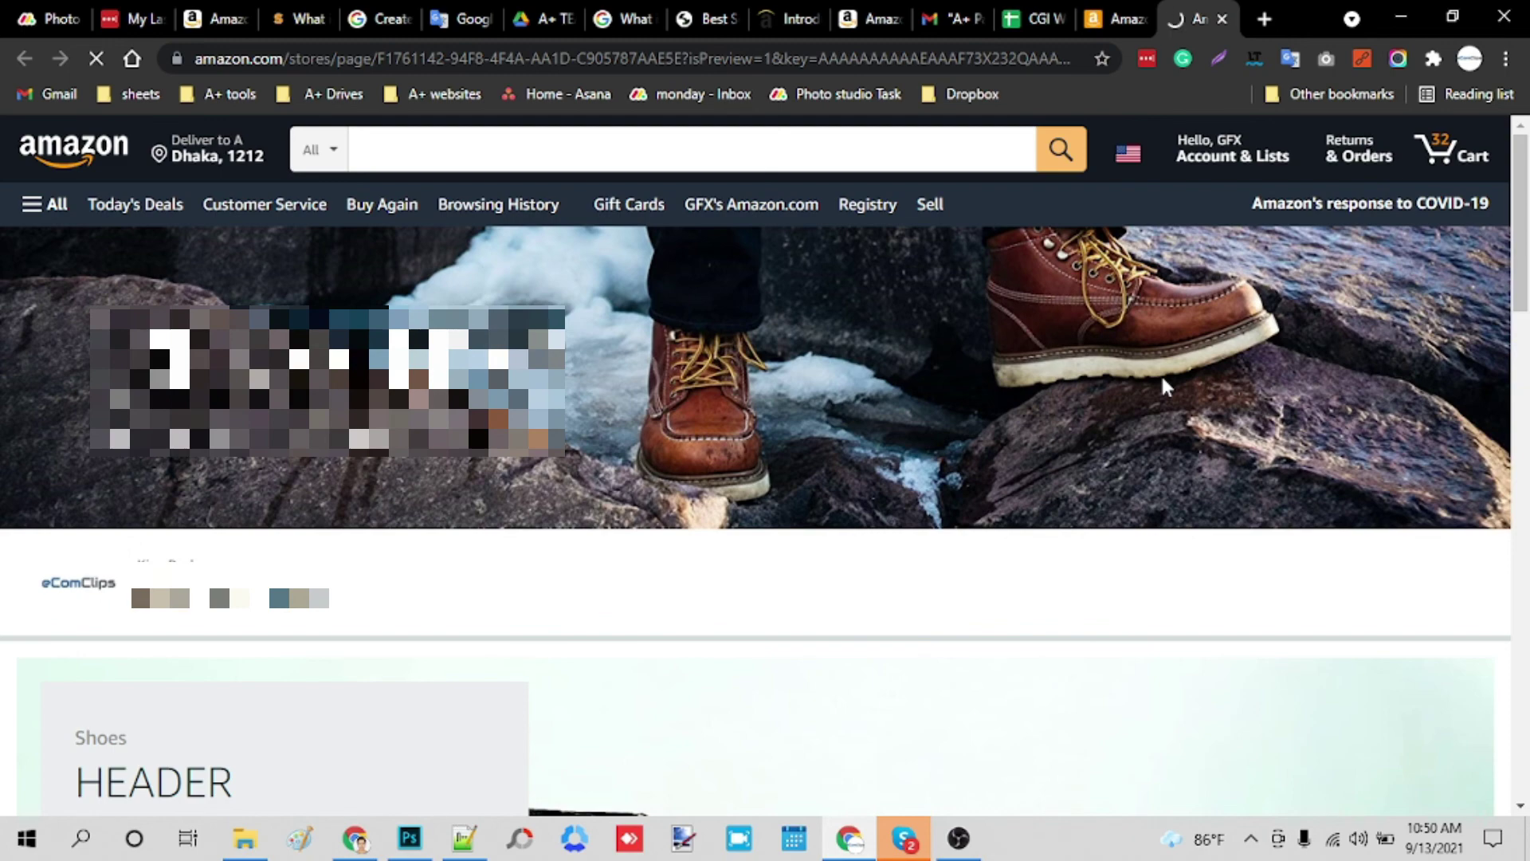
scroll(1166, 385, "down", 2)
scroll(1166, 386, "down", 2)
scroll(1166, 386, "down", 2)
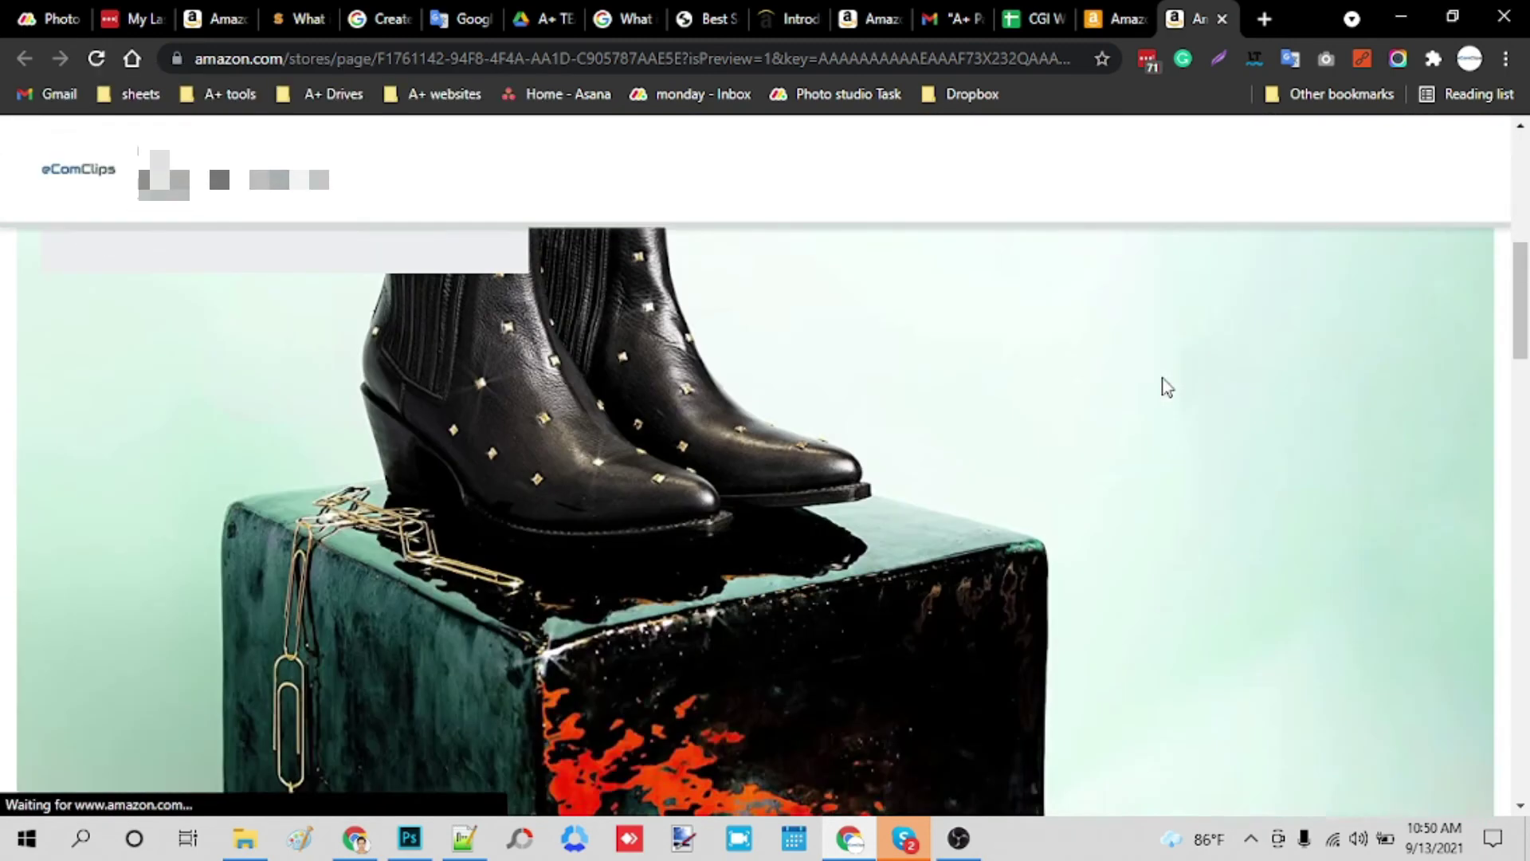
scroll(1165, 386, "down", 2)
scroll(1165, 387, "down", 3)
scroll(1165, 385, "down", 1)
scroll(1165, 386, "down", 3)
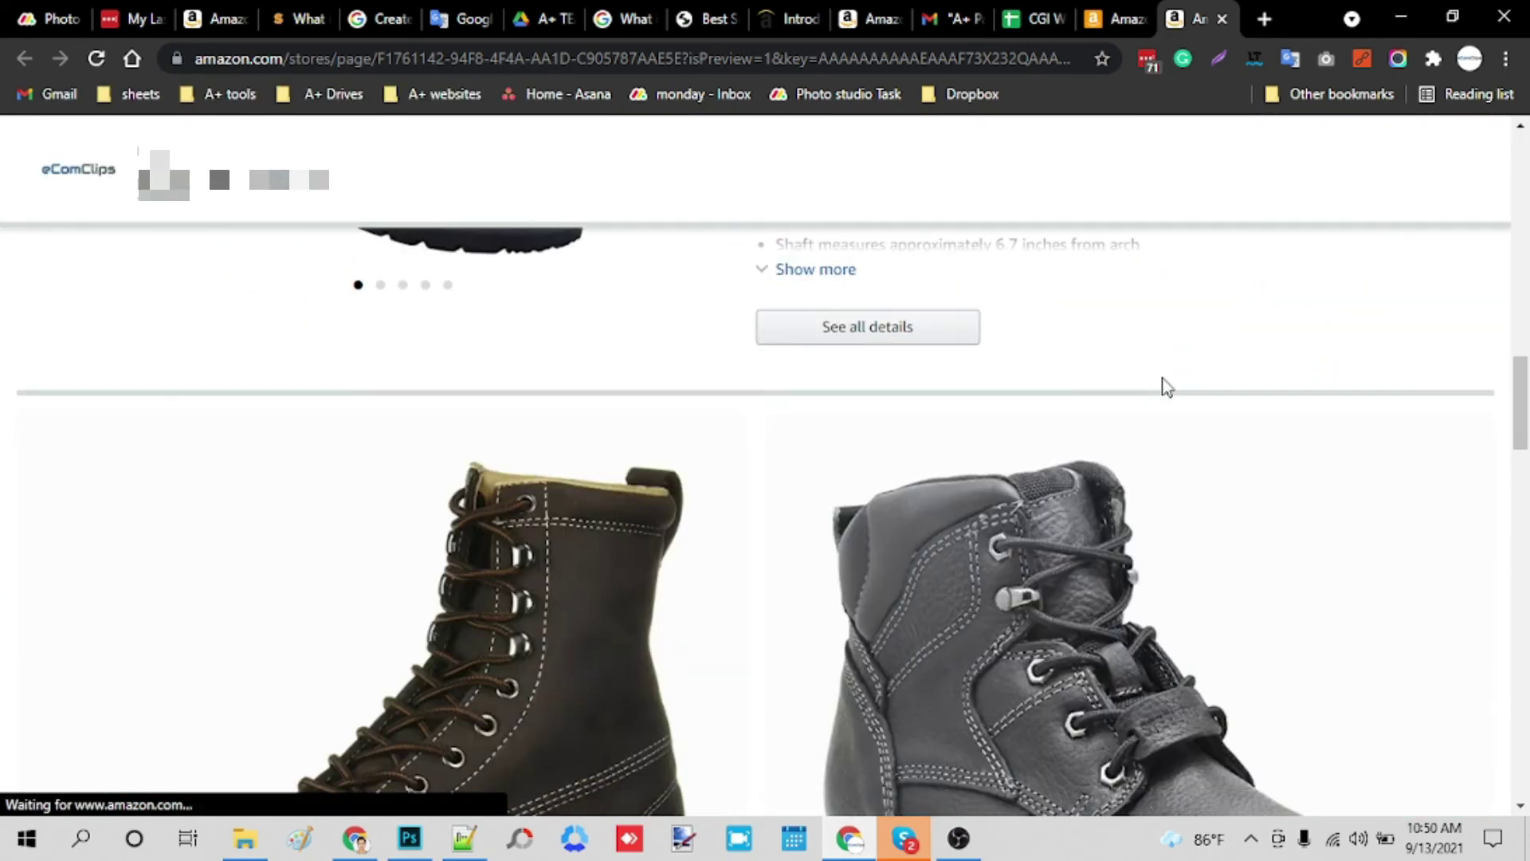
scroll(1166, 385, "down", 3)
scroll(1166, 385, "down", 3)
scroll(1166, 385, "down", 1)
scroll(1166, 385, "down", 3)
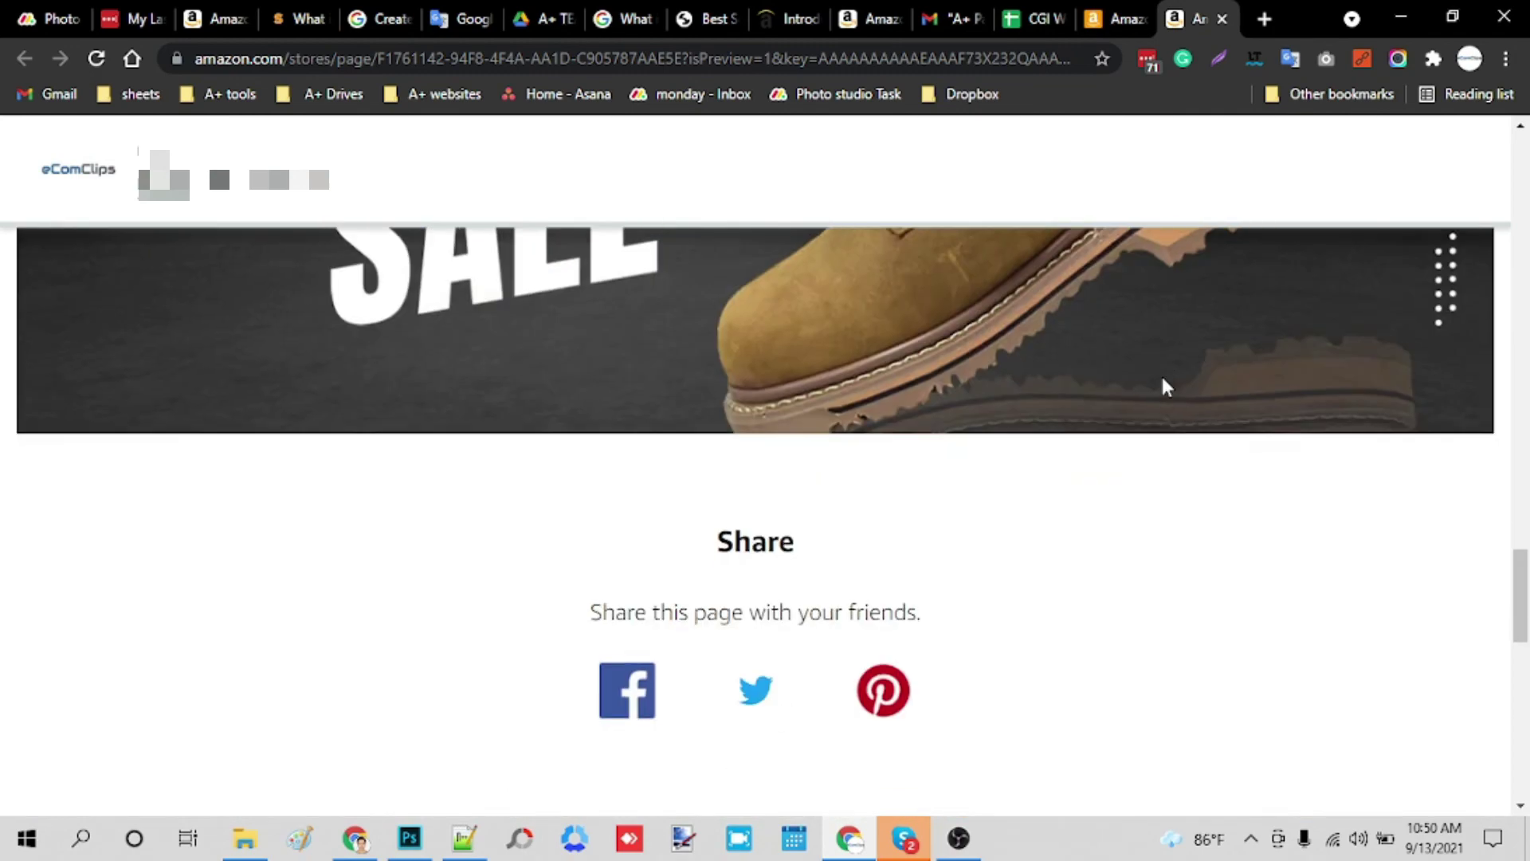
scroll(1165, 385, "down", 5)
scroll(1187, 410, "up", 4)
Switch from the storefront preview tab back to the Store Builder with Ctrl+Shift+Tab
key("ctrl+shift+Tab")
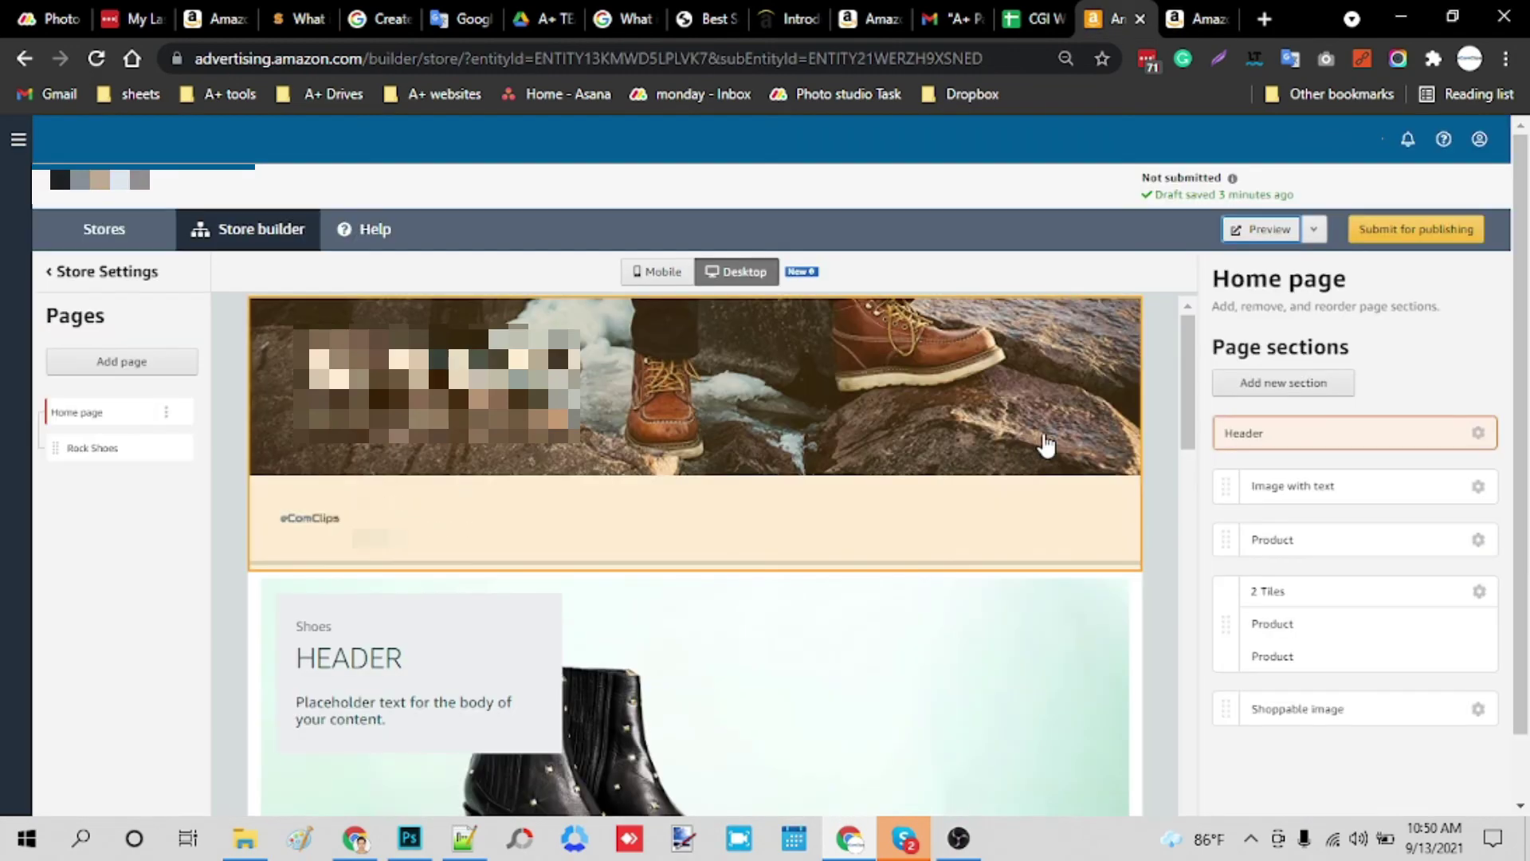